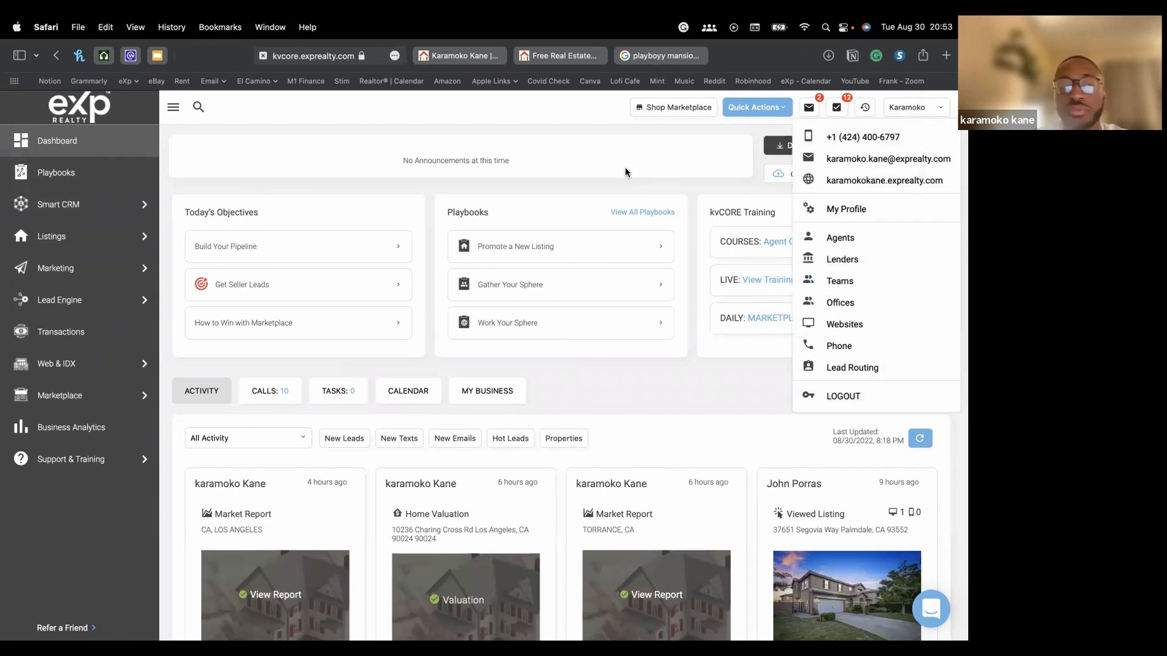
# Open All Contacts in Smart CRM and switch to the TEST FILTER view
pyautogui.click(58, 204)
pyautogui.click(247, 242)
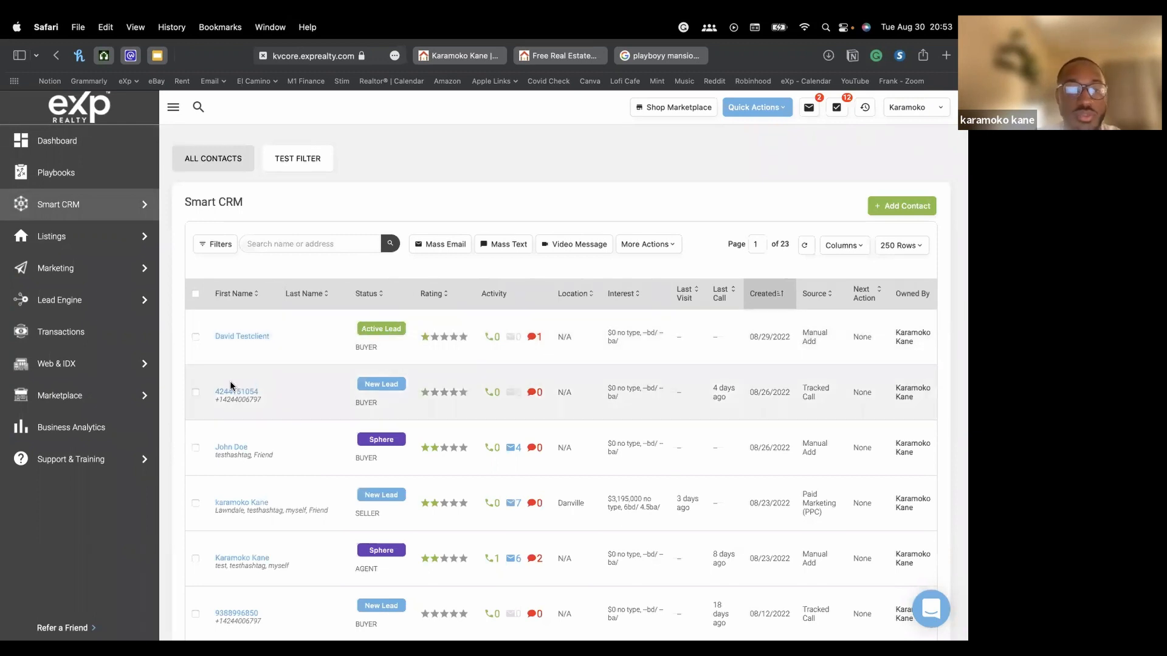
# Review a sphere contact's record, close it, and go to the Playbooks page
pyautogui.click(232, 451)
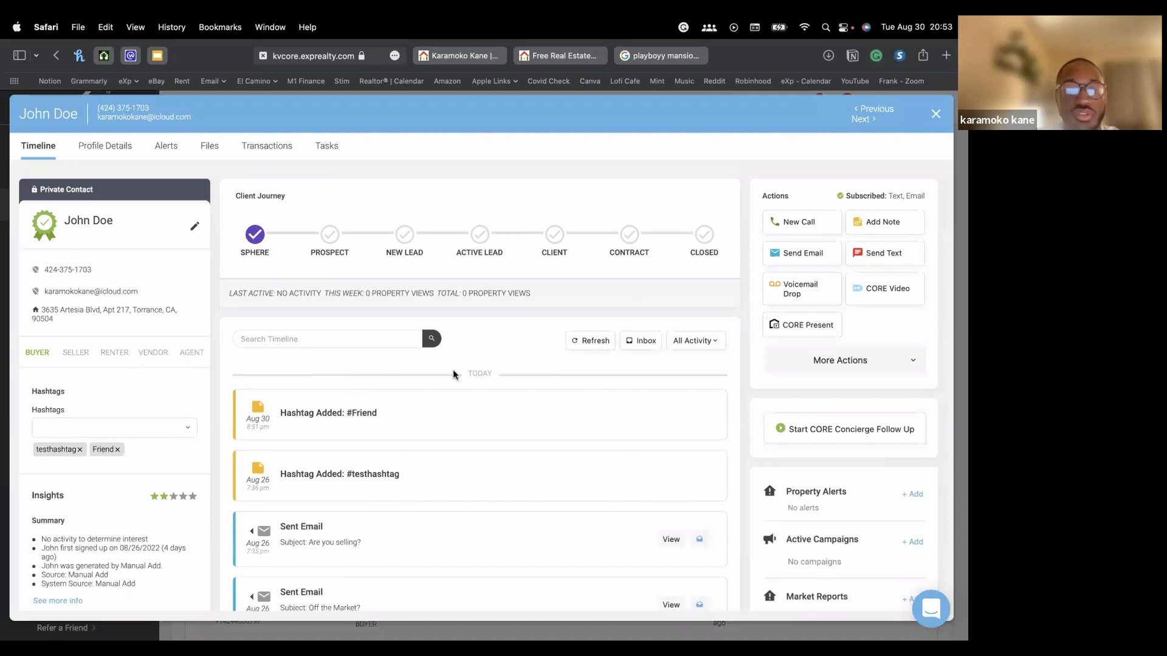
pyautogui.click(937, 114)
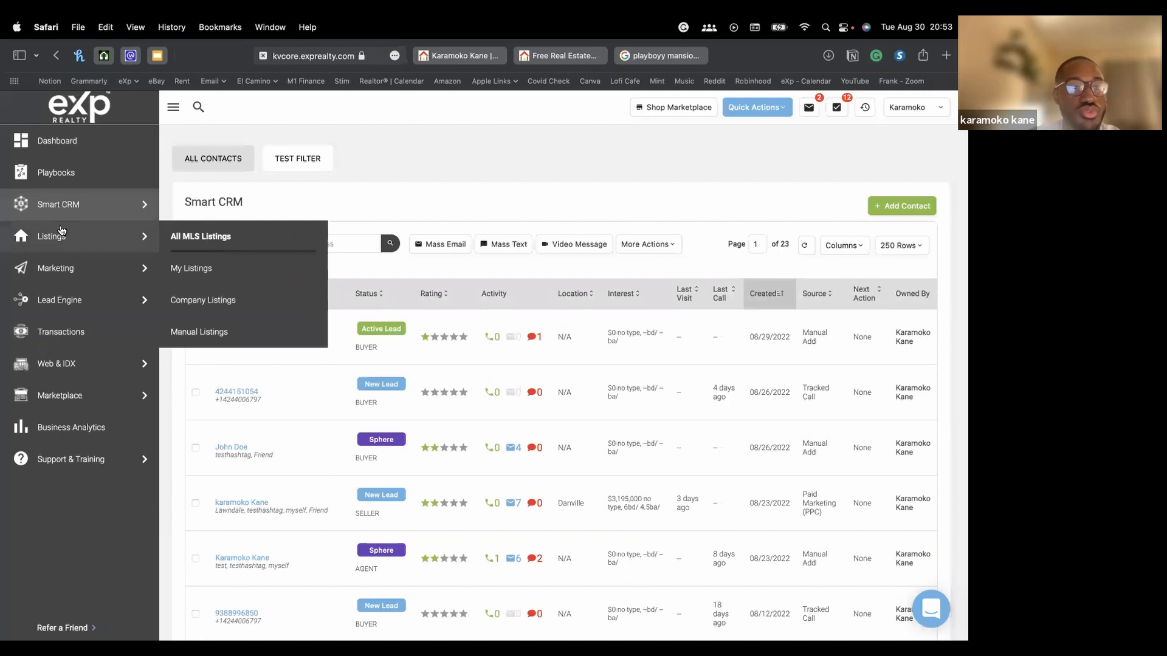
pyautogui.click(57, 176)
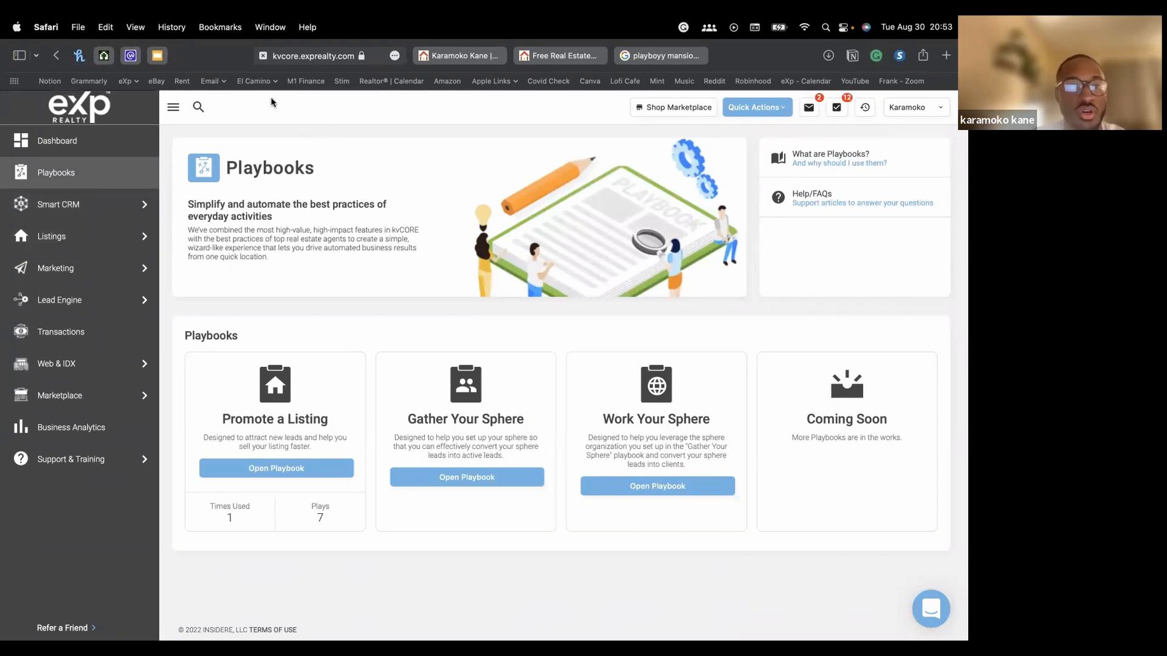
# Open the Gather Your Sphere playbook from its card on the Playbooks page
pyautogui.moveTo(29, 239)
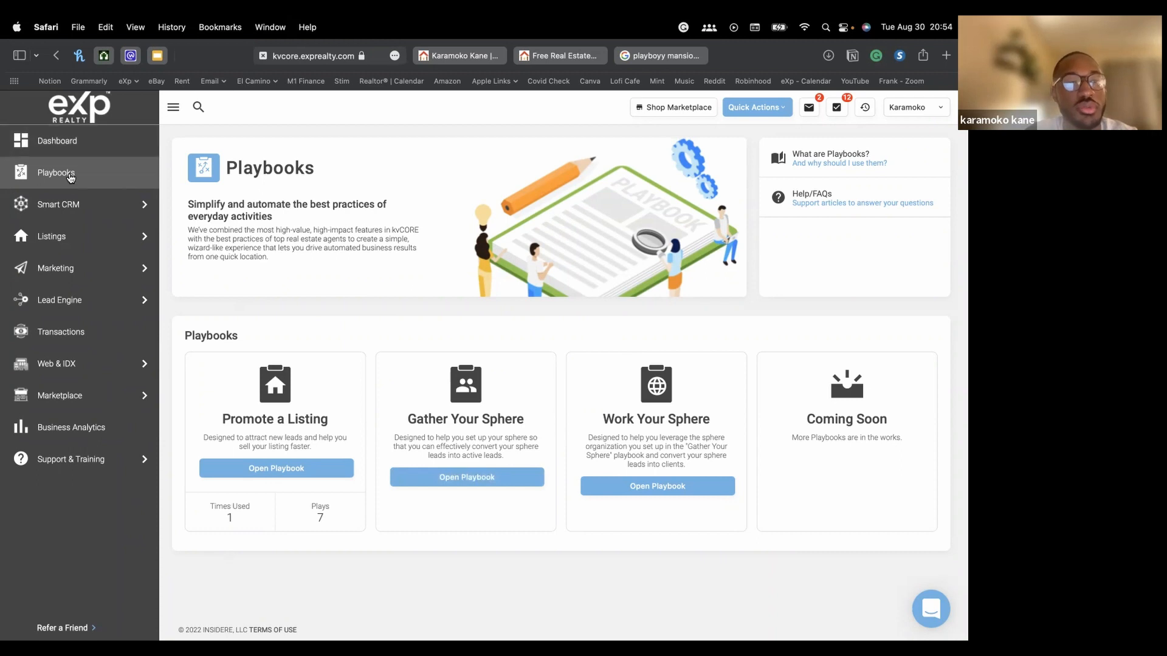
pyautogui.click(463, 479)
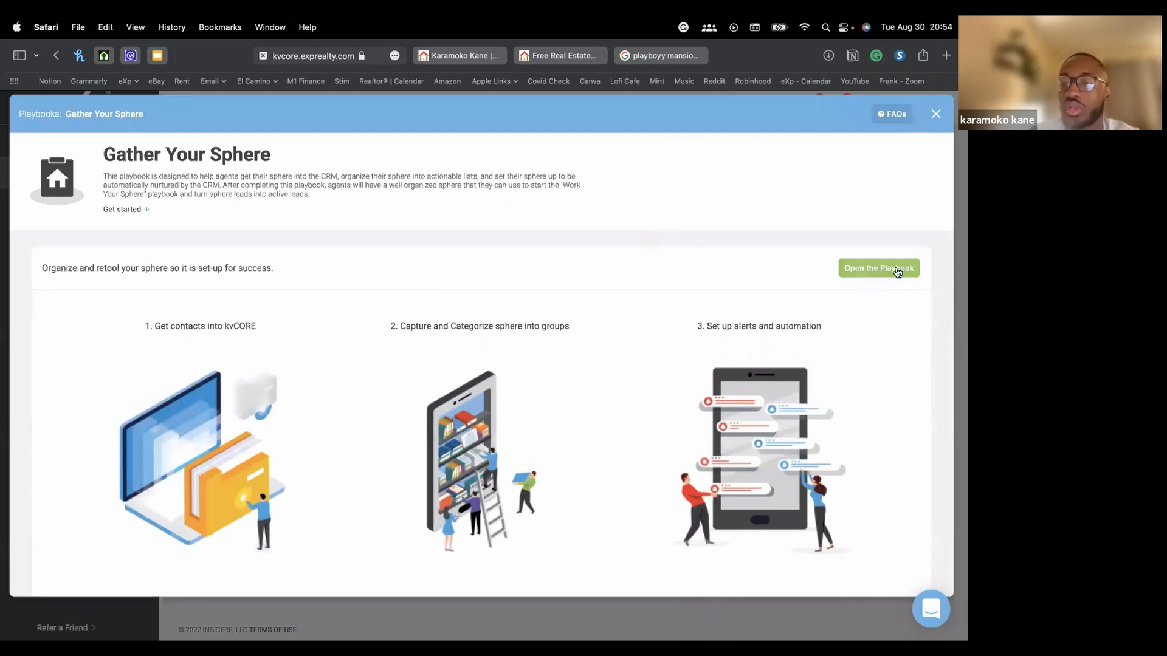
# Enter the playbook's plays and review the Import your sphere contacts options
pyautogui.click(864, 271)
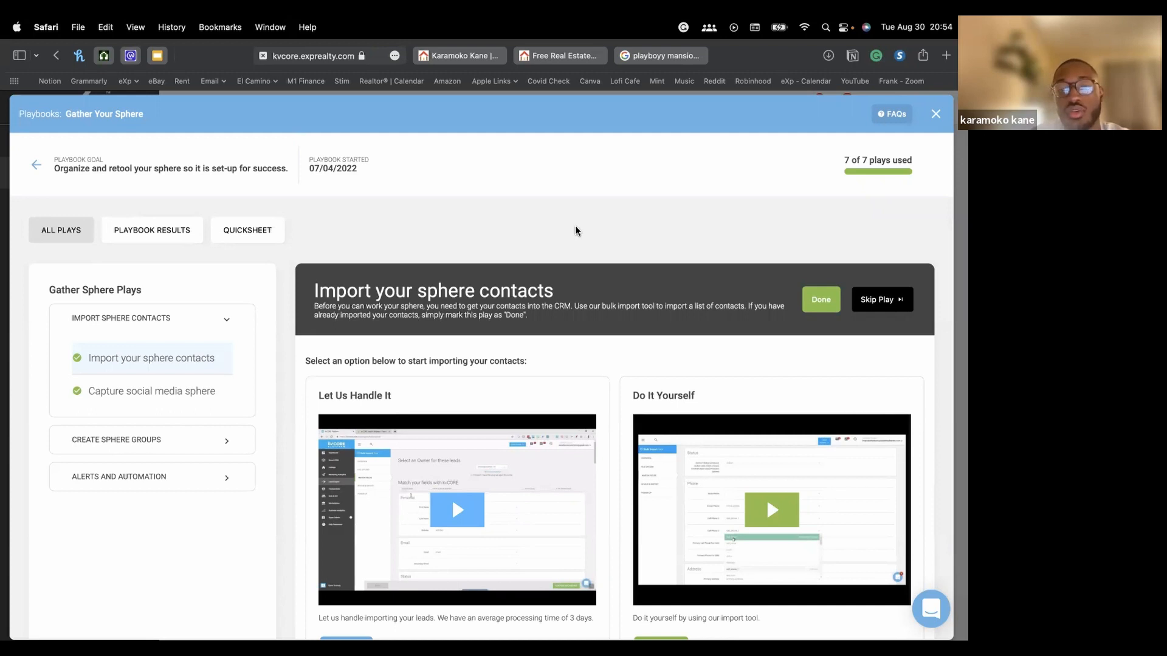
pyautogui.scroll(-3, 575, 227)
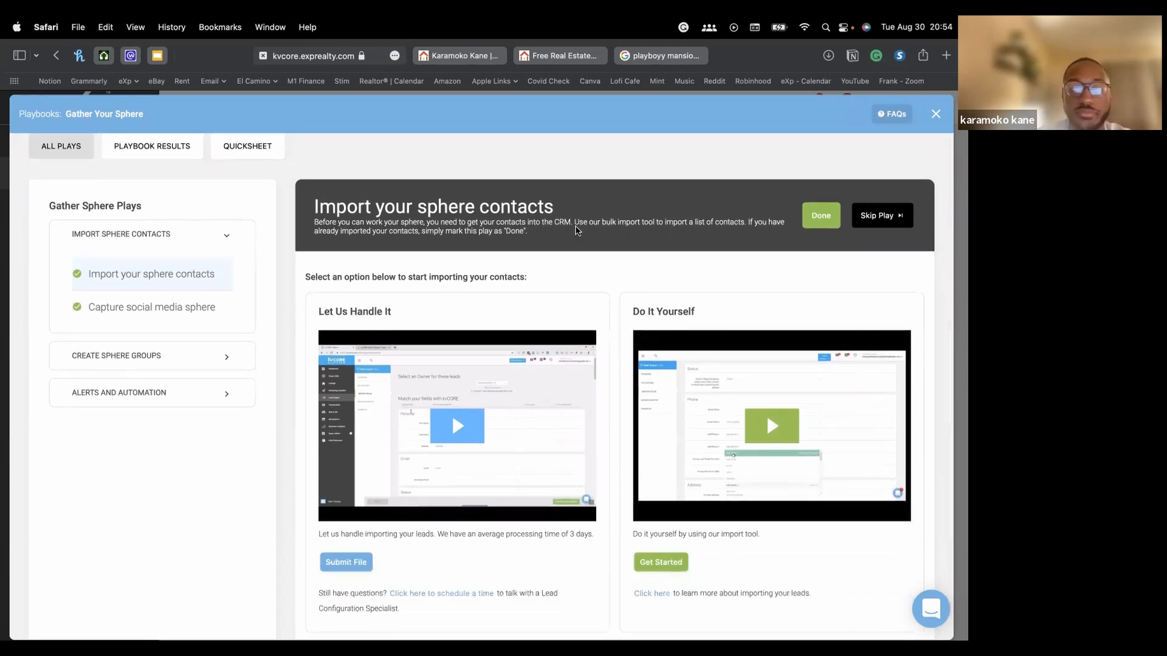
pyautogui.scroll(-1, 413, 321)
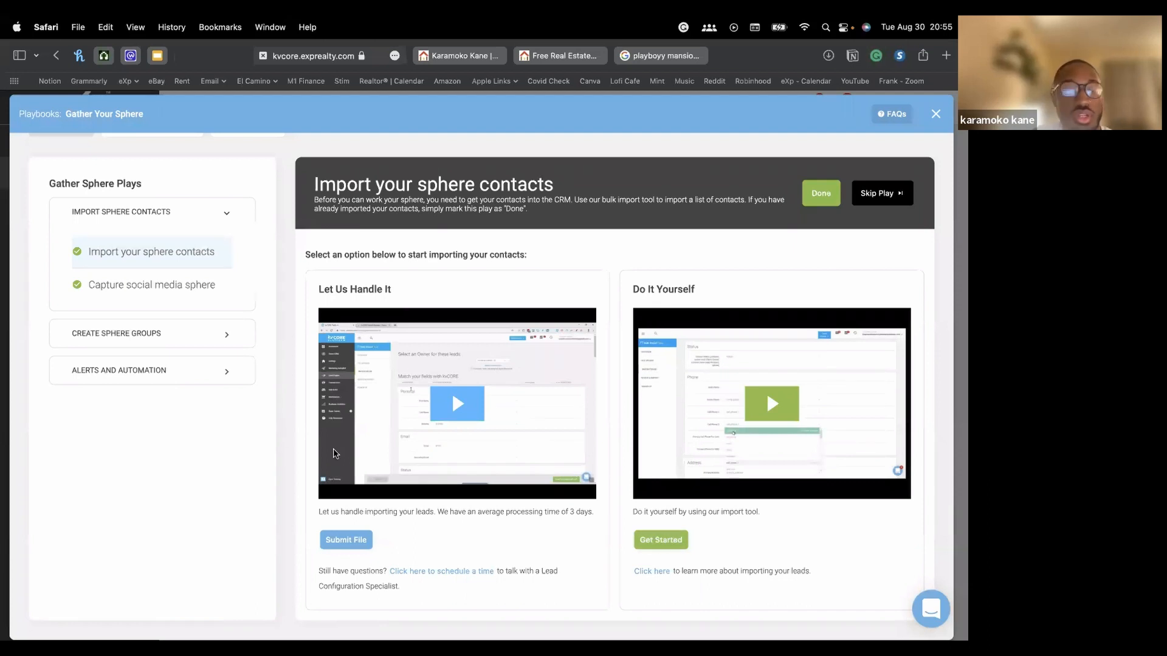
pyautogui.click(346, 540)
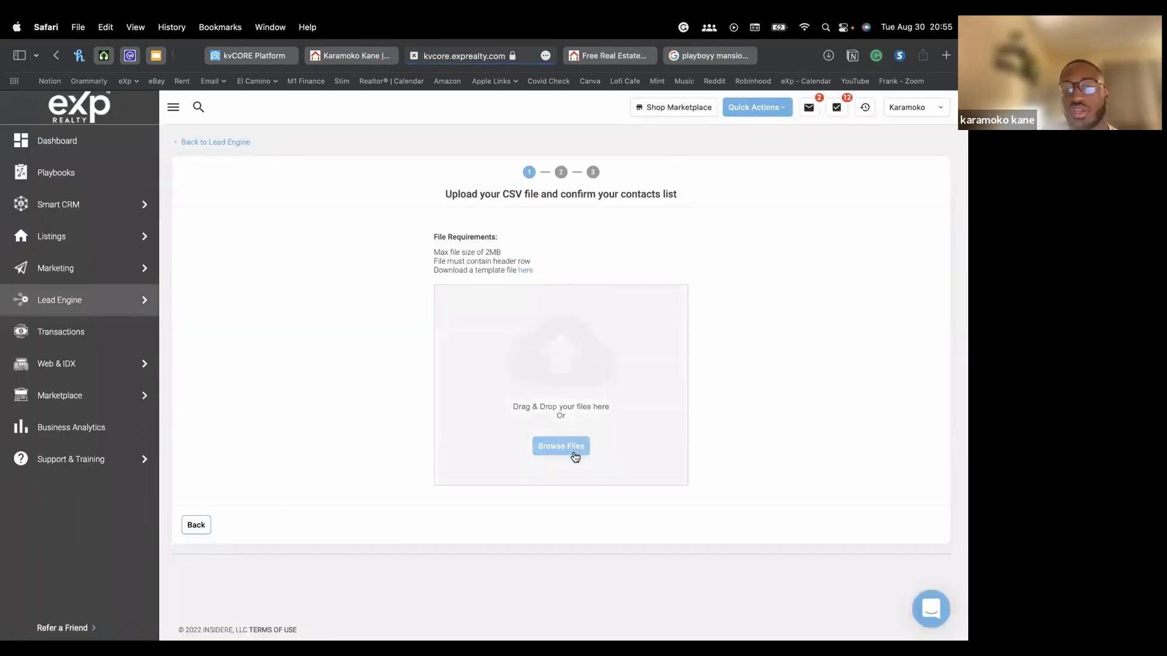
pyautogui.click(414, 56)
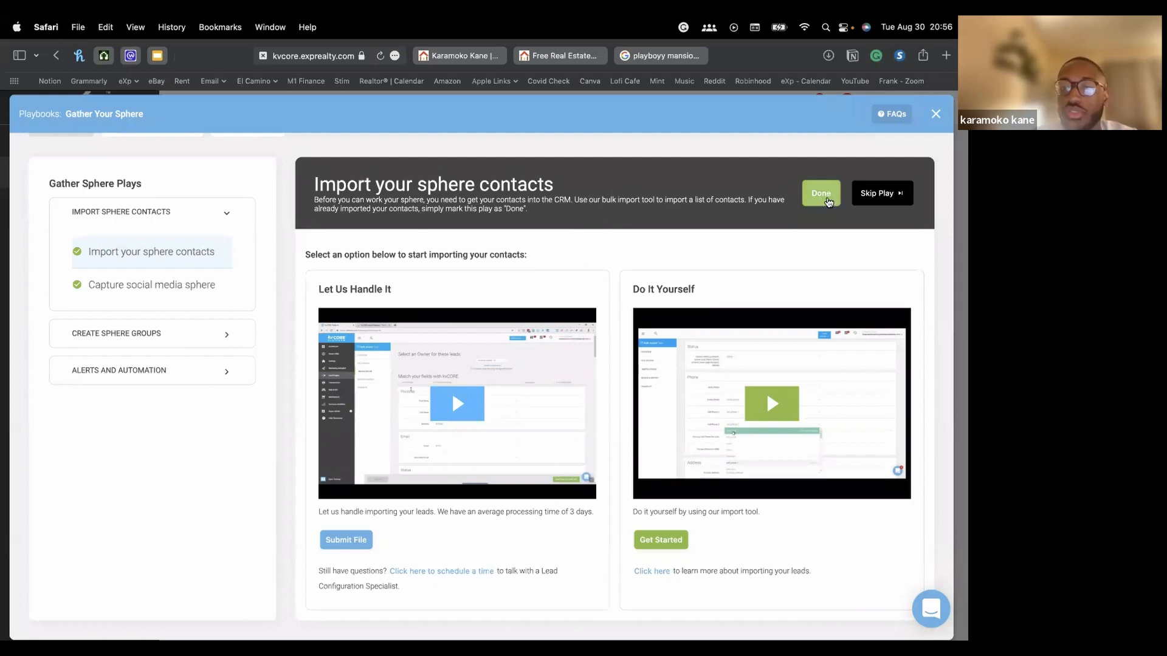
# Mark Import your sphere contacts done and move to the Capture social media sphere play
pyautogui.click(821, 193)
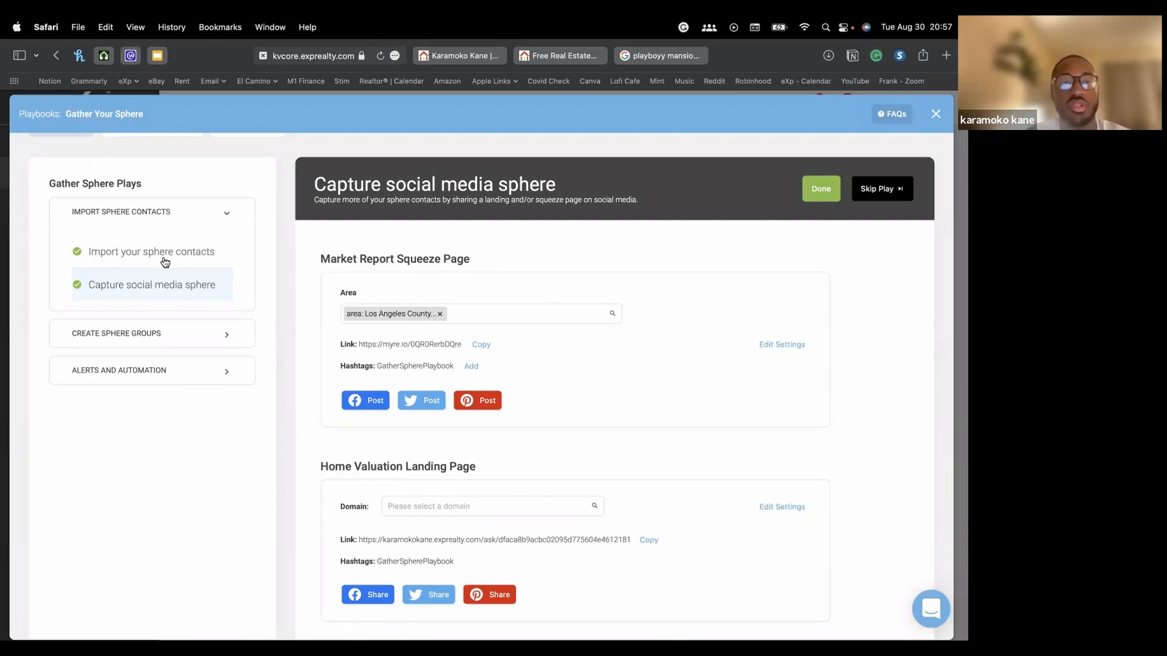
pyautogui.click(135, 256)
pyautogui.click(140, 273)
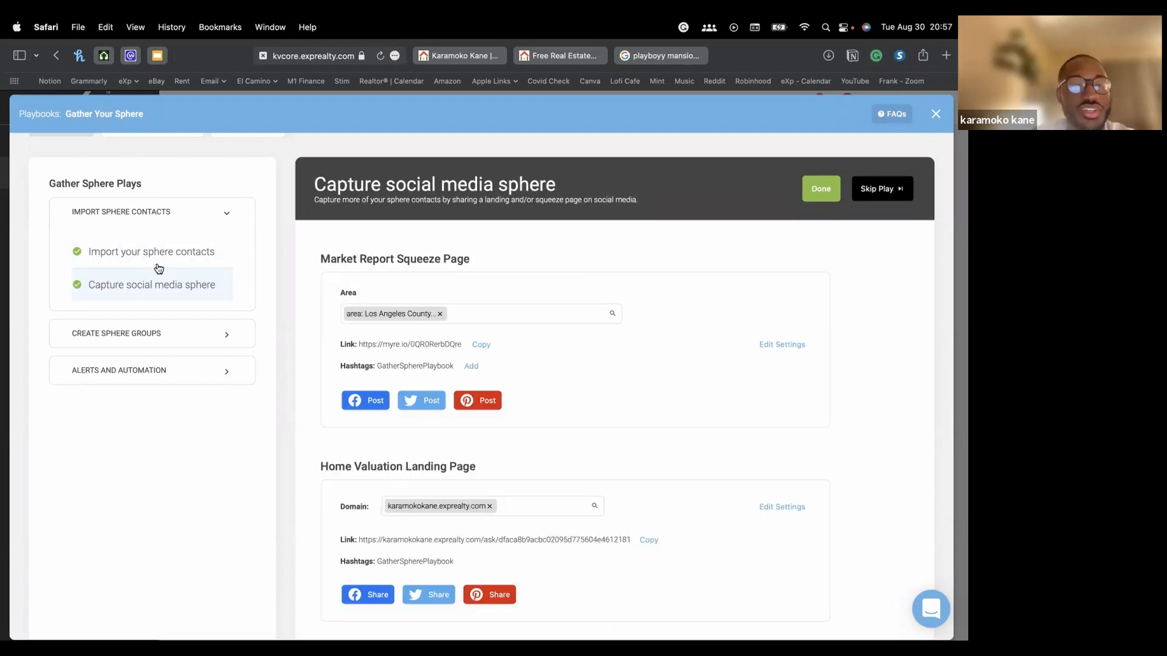
pyautogui.click(157, 258)
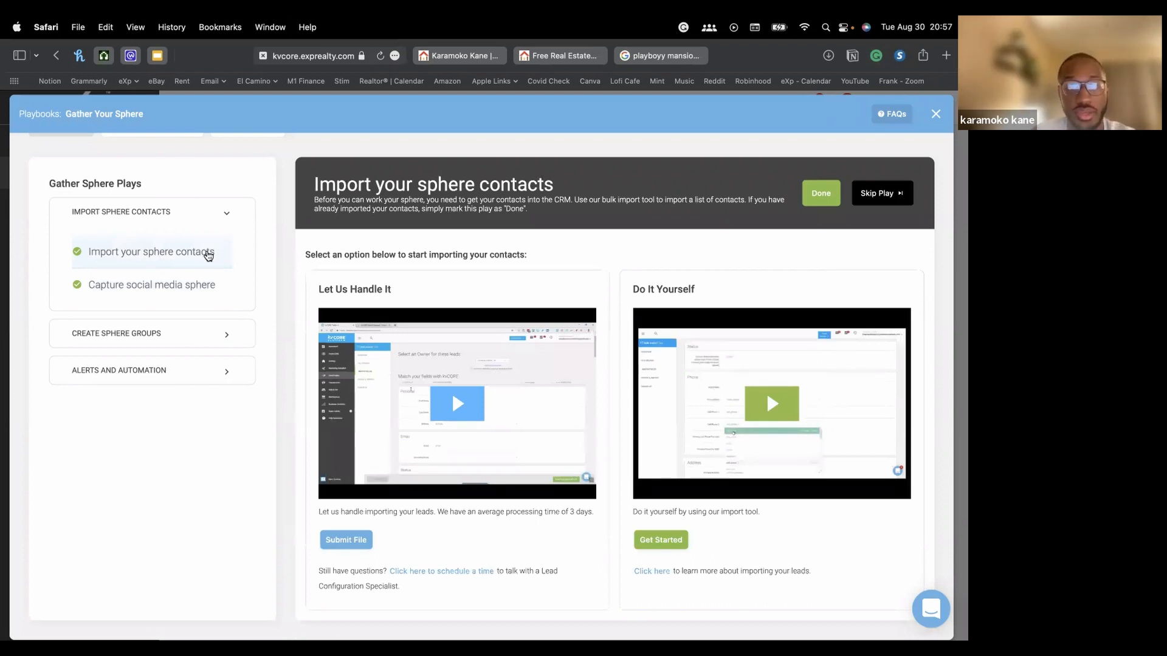
pyautogui.click(150, 288)
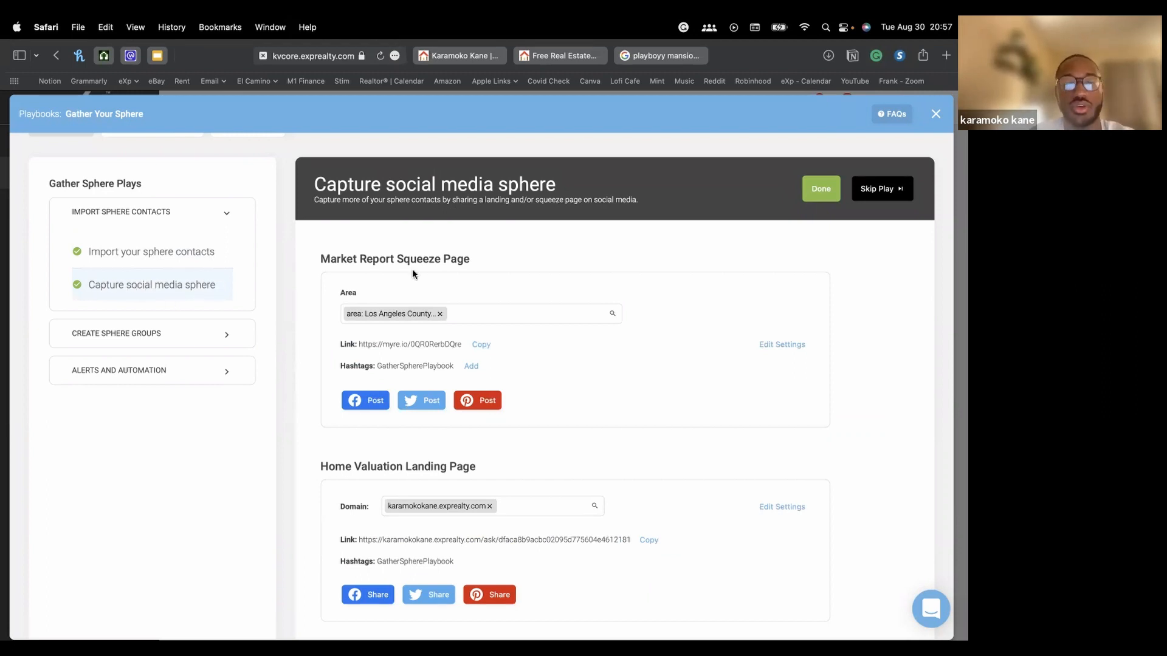
pyautogui.scroll(-2, 499, 362)
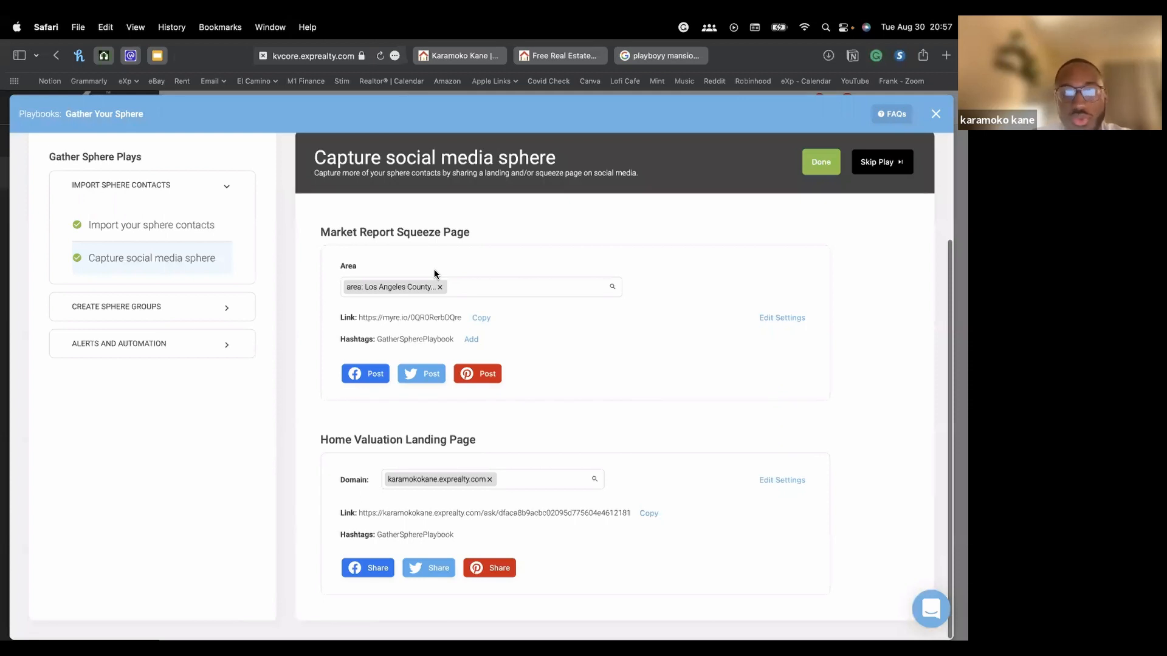
# Highlight the Market Report Squeeze Page and Home Valuation Landing Page headings
pyautogui.moveTo(340, 232); pyautogui.dragTo(431, 235)
pyautogui.click(466, 238)
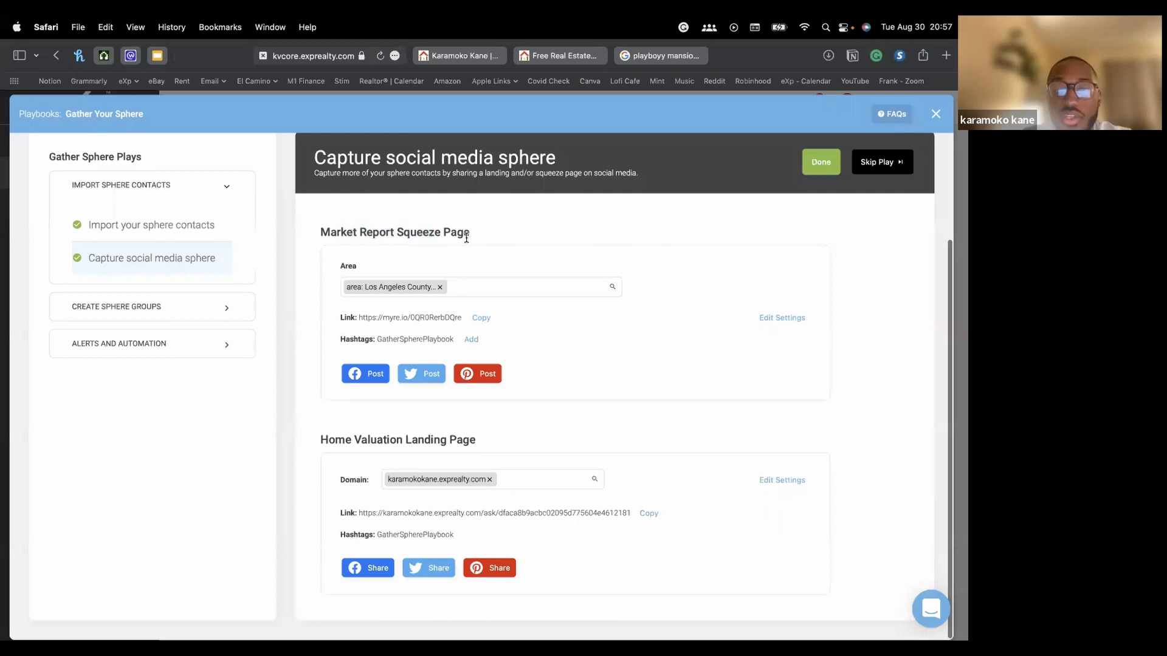
pyautogui.moveTo(320, 443); pyautogui.dragTo(506, 445)
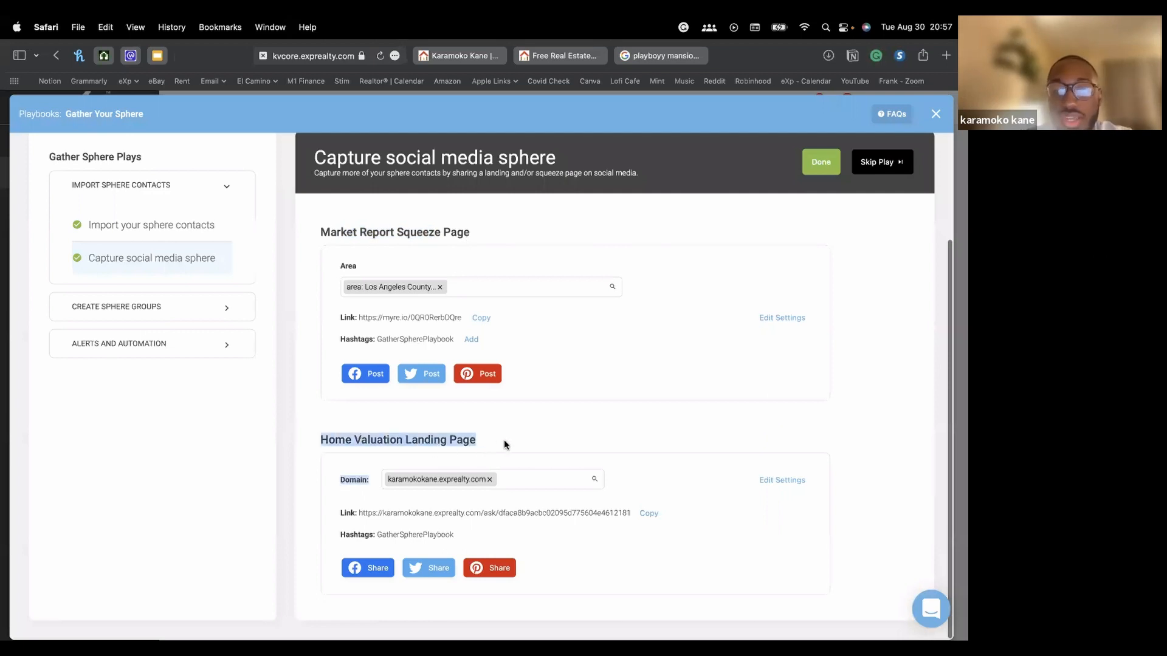
pyautogui.click(506, 445)
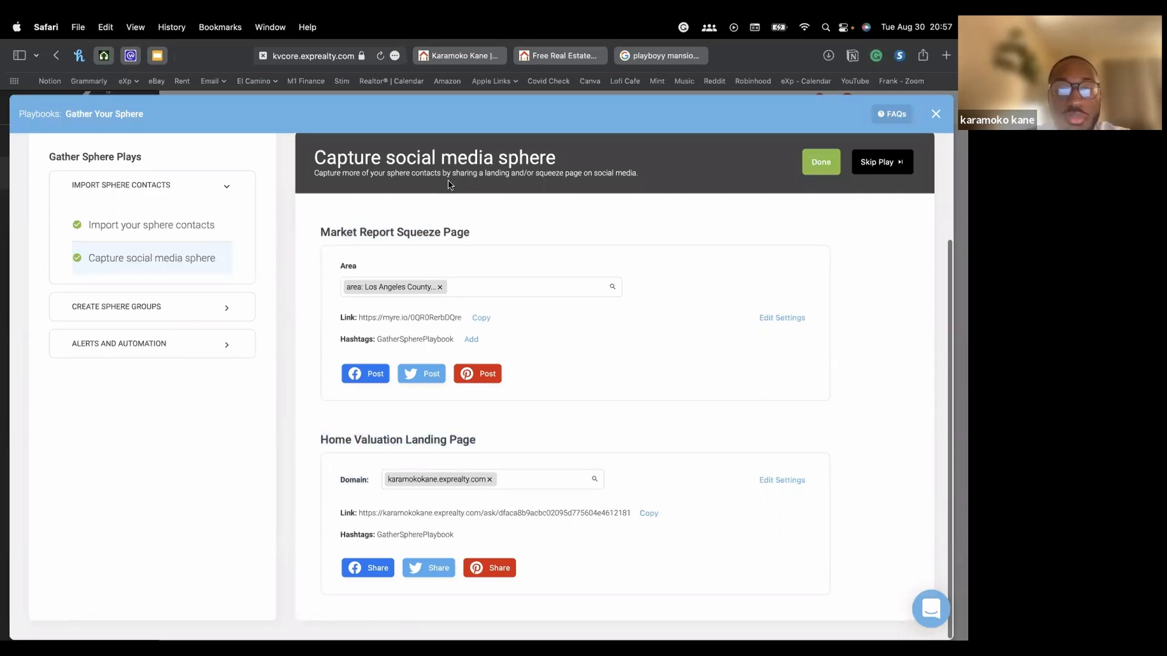
pyautogui.moveTo(322, 231); pyautogui.dragTo(448, 232)
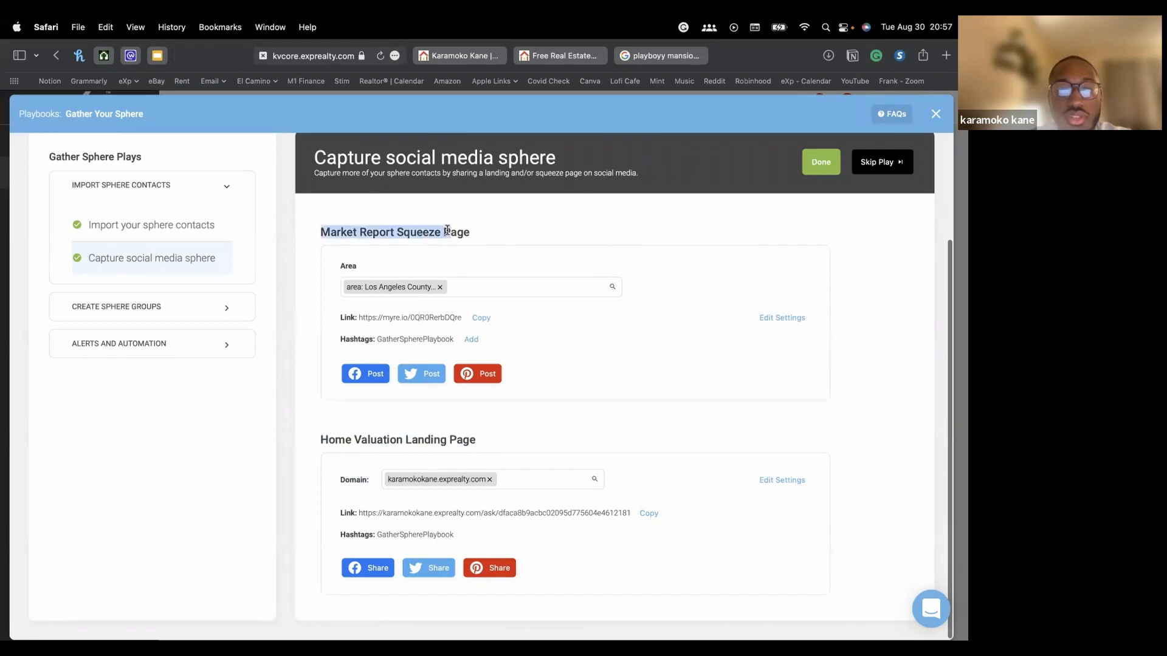
pyautogui.click(367, 233)
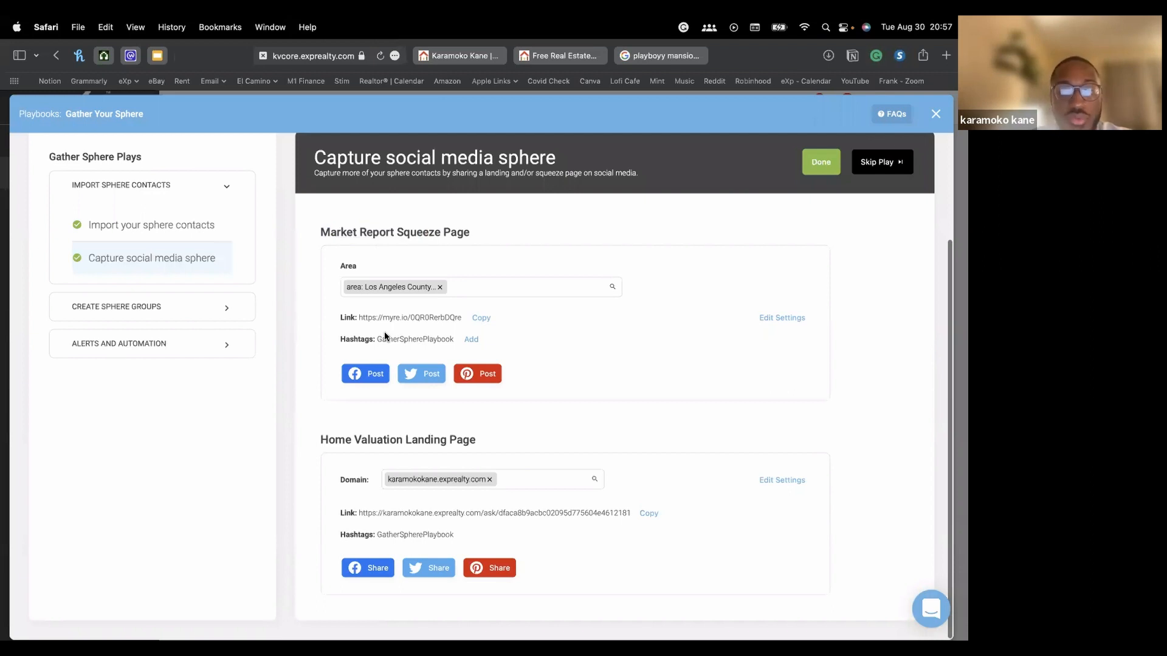
# Replace the Los Angeles County area with city: Torrance, CA and copy the new short link
pyautogui.click(440, 287)
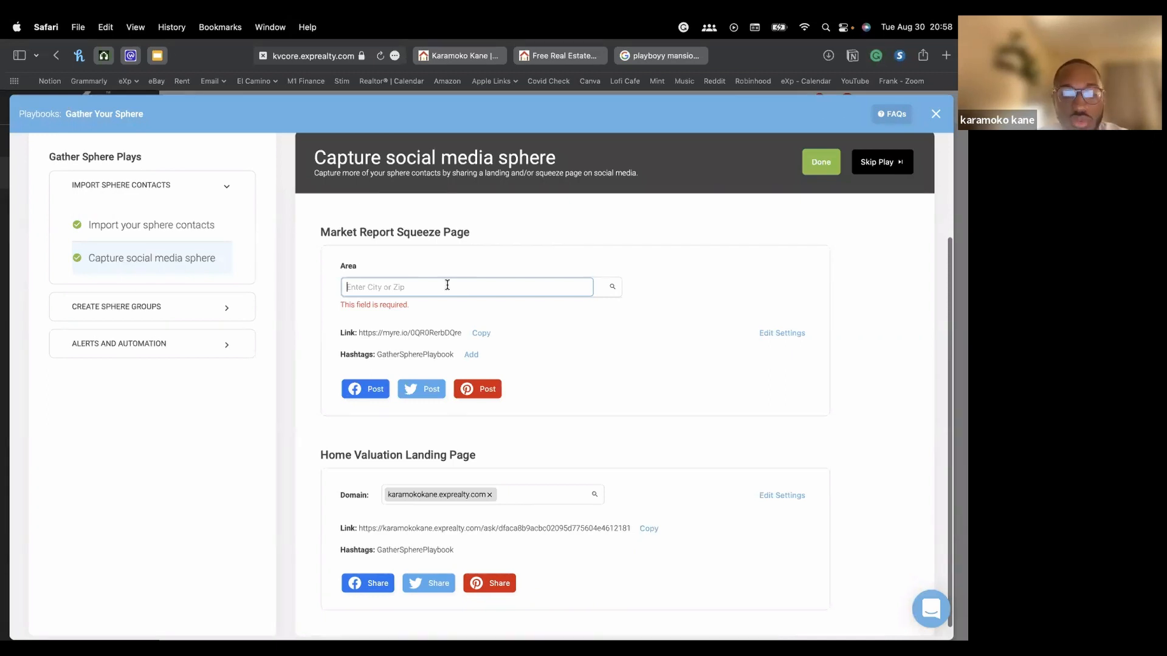
pyautogui.write('to')
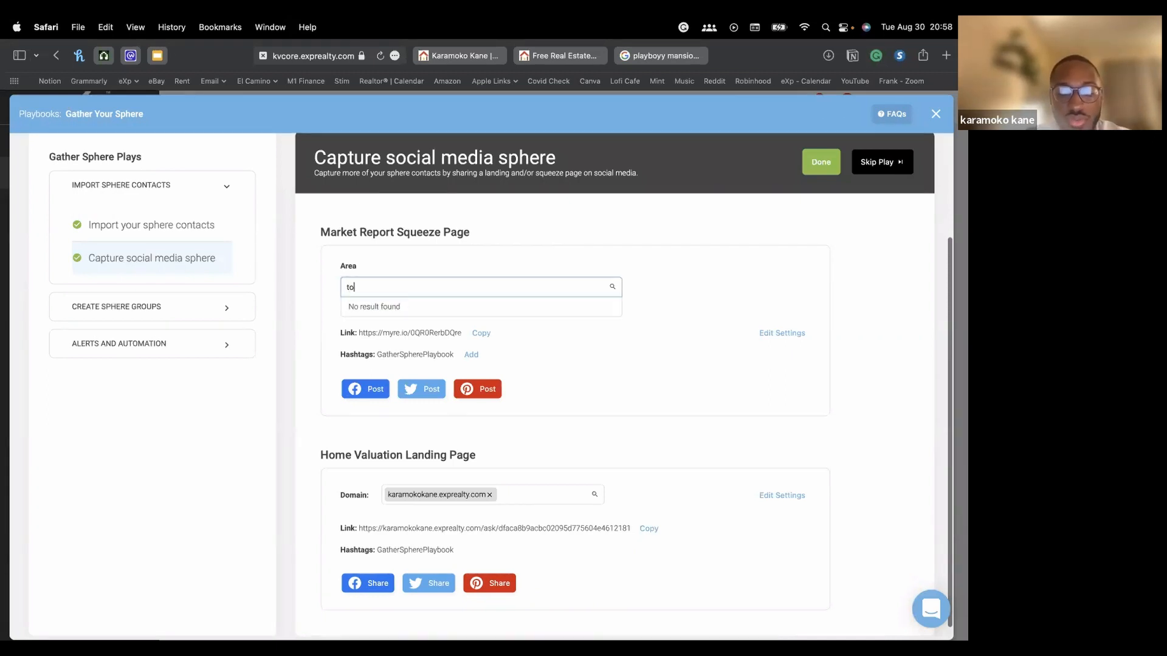
pyautogui.write('rra')
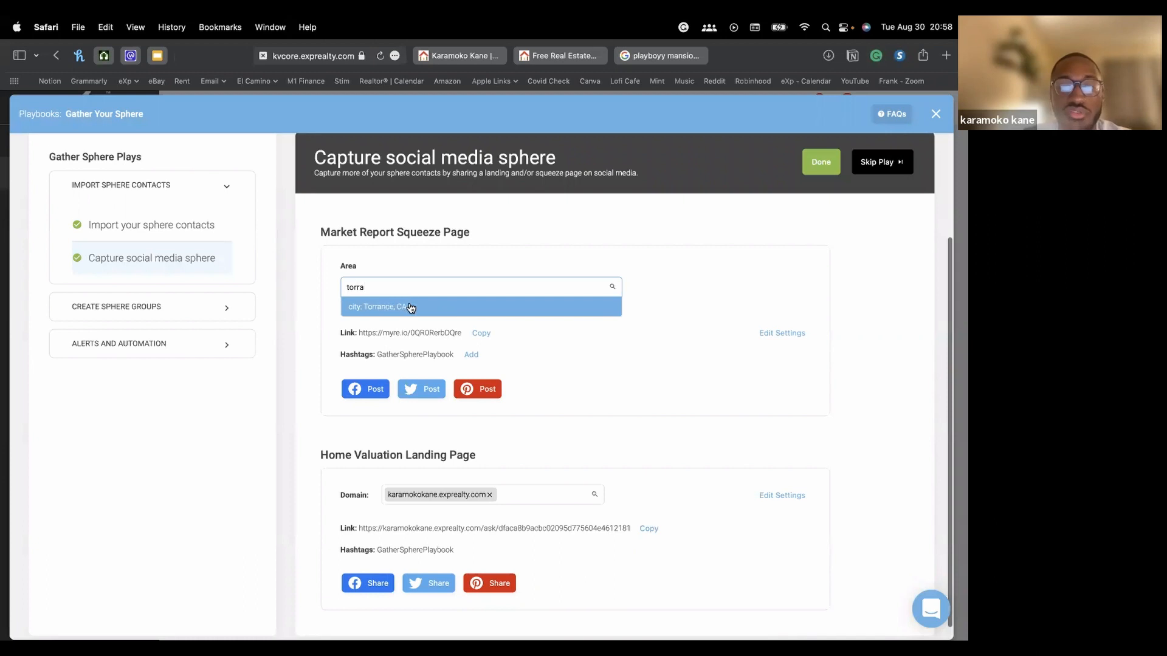
pyautogui.click(410, 307)
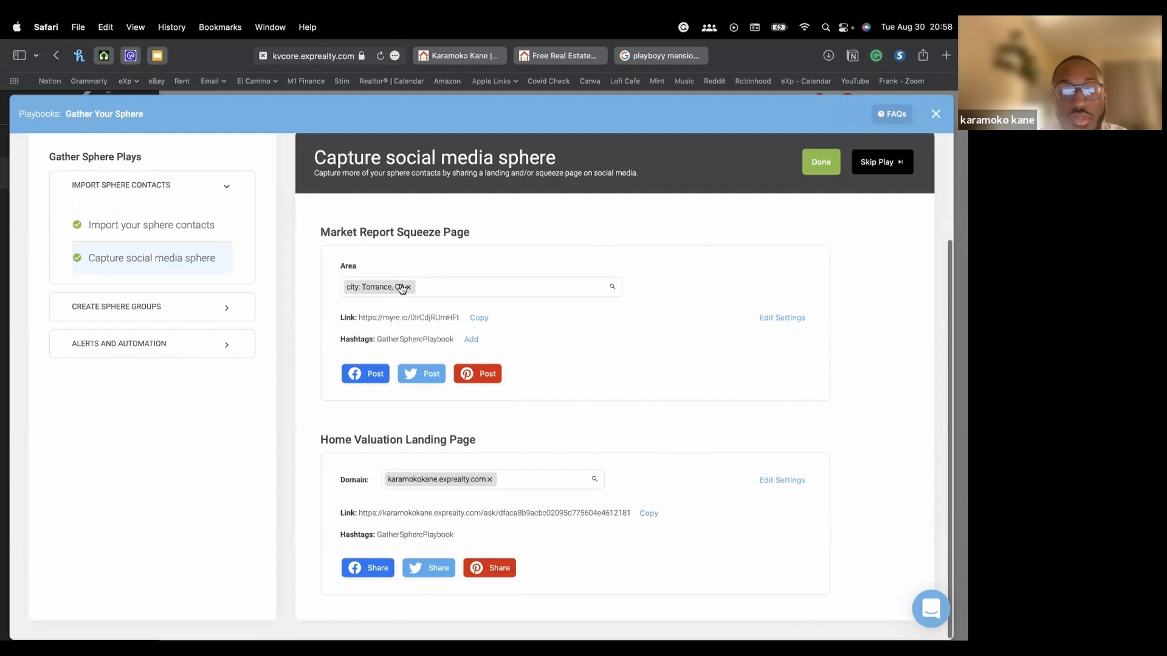
pyautogui.moveTo(358, 316); pyautogui.dragTo(459, 321)
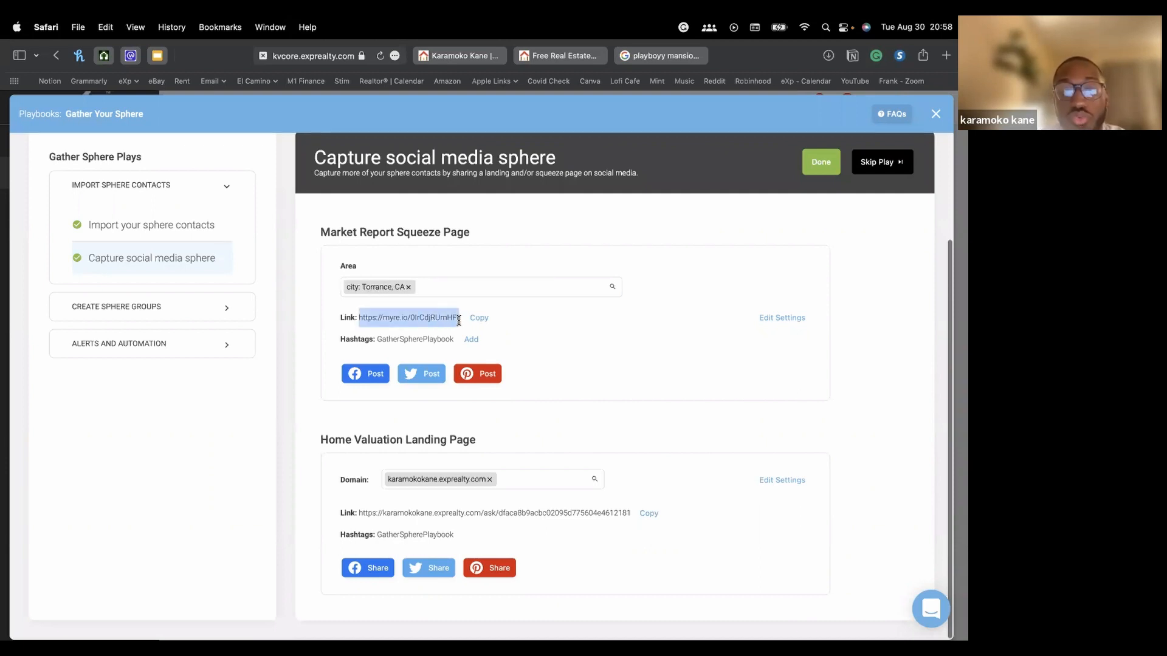
pyautogui.click(358, 314)
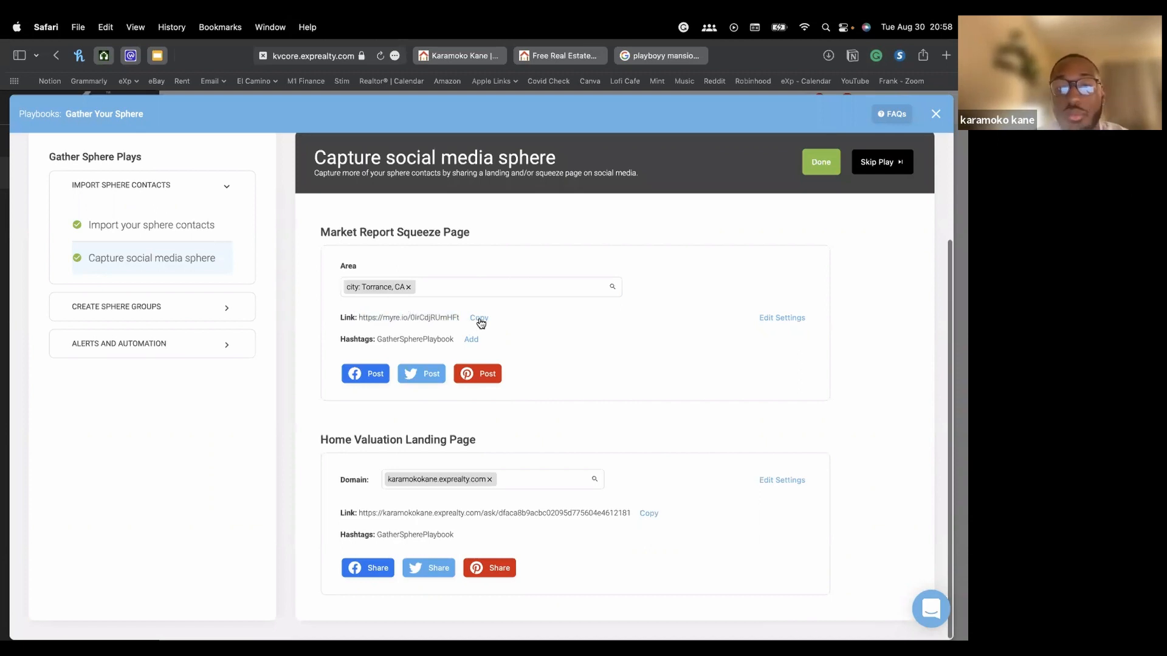
pyautogui.click(479, 319)
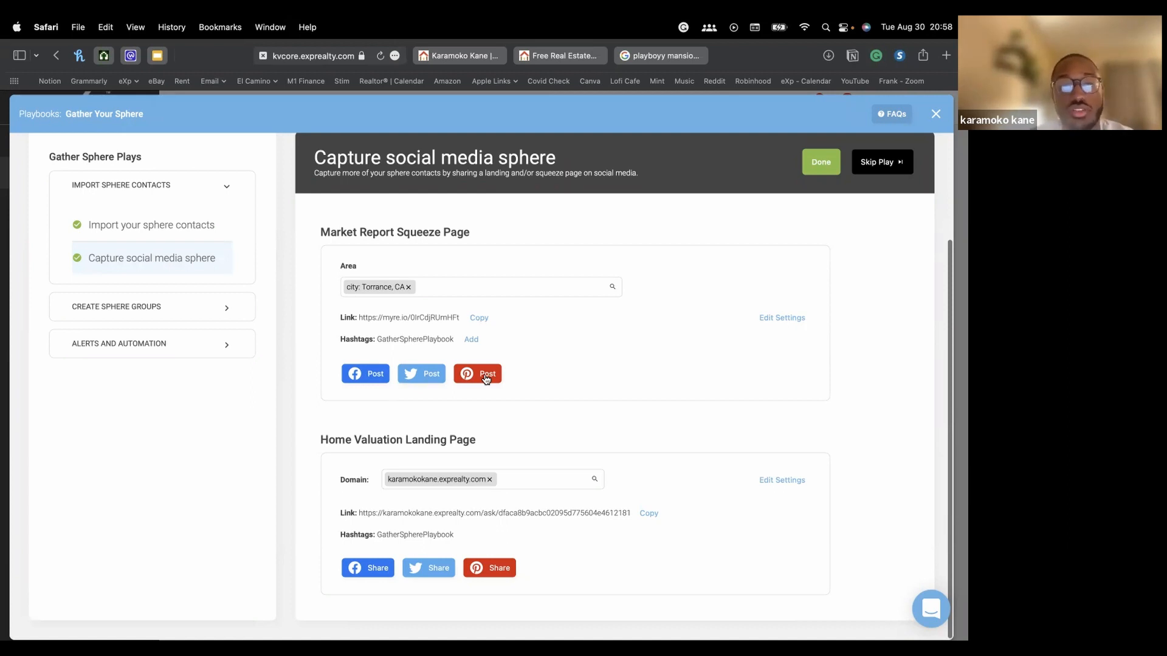
# Copy the Torrance report link again and start a Facebook Post share
pyautogui.click(479, 318)
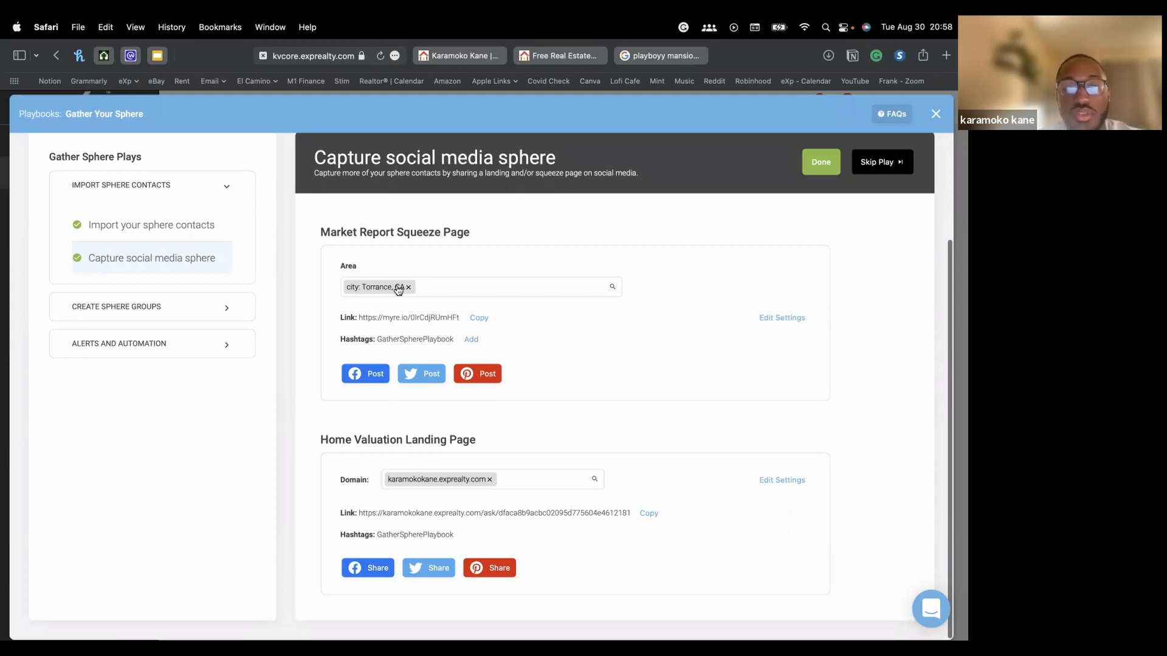
pyautogui.click(361, 376)
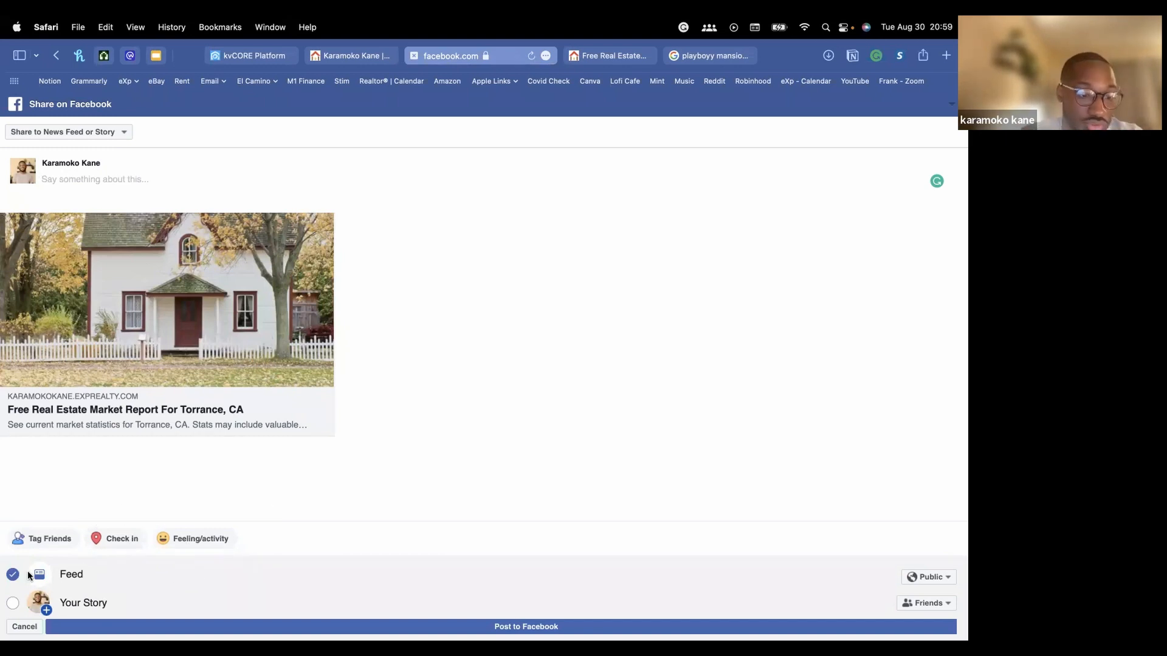
# Keep the share on the feed only and tag the post as feeling happy
pyautogui.click(13, 603)
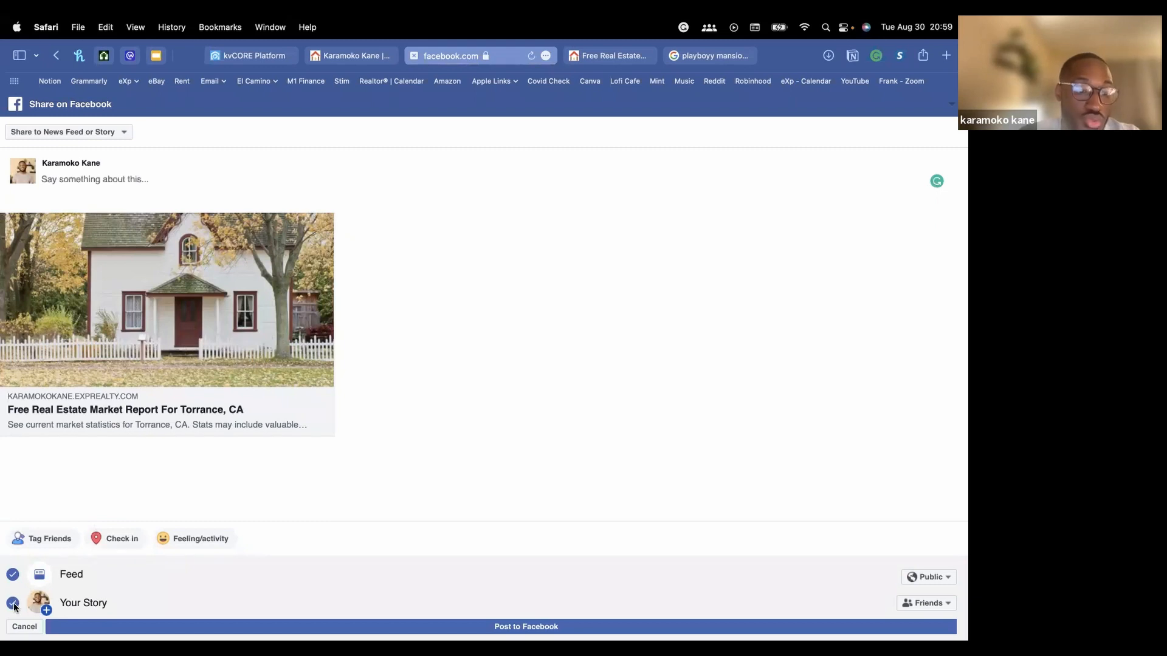
pyautogui.click(13, 604)
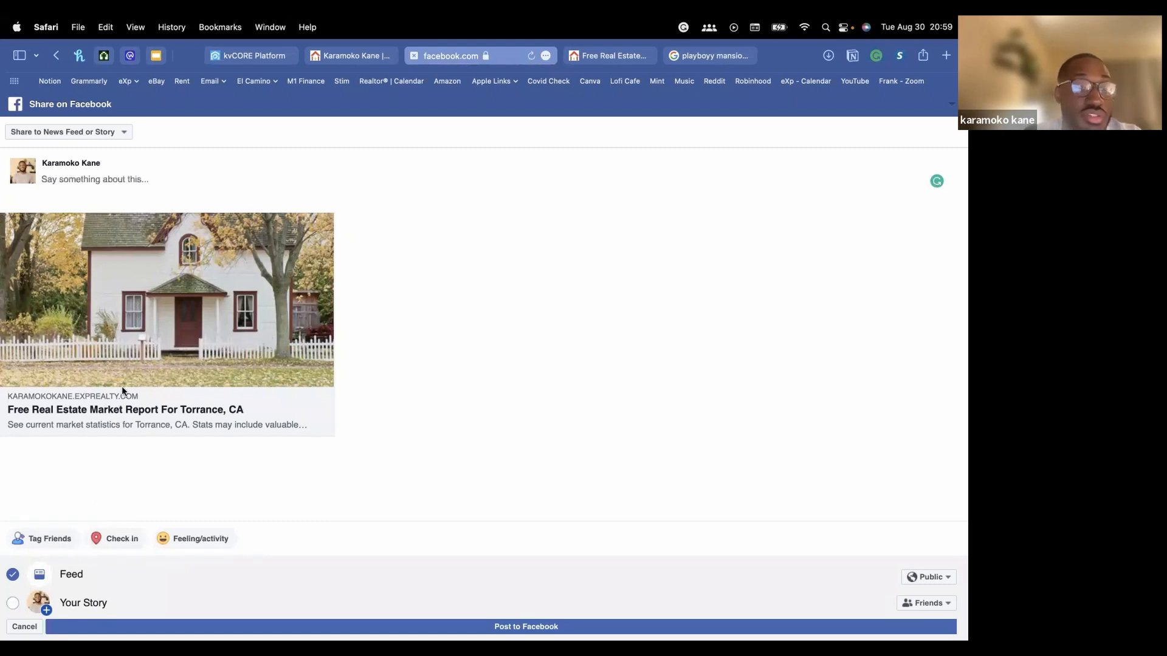
pyautogui.click(214, 540)
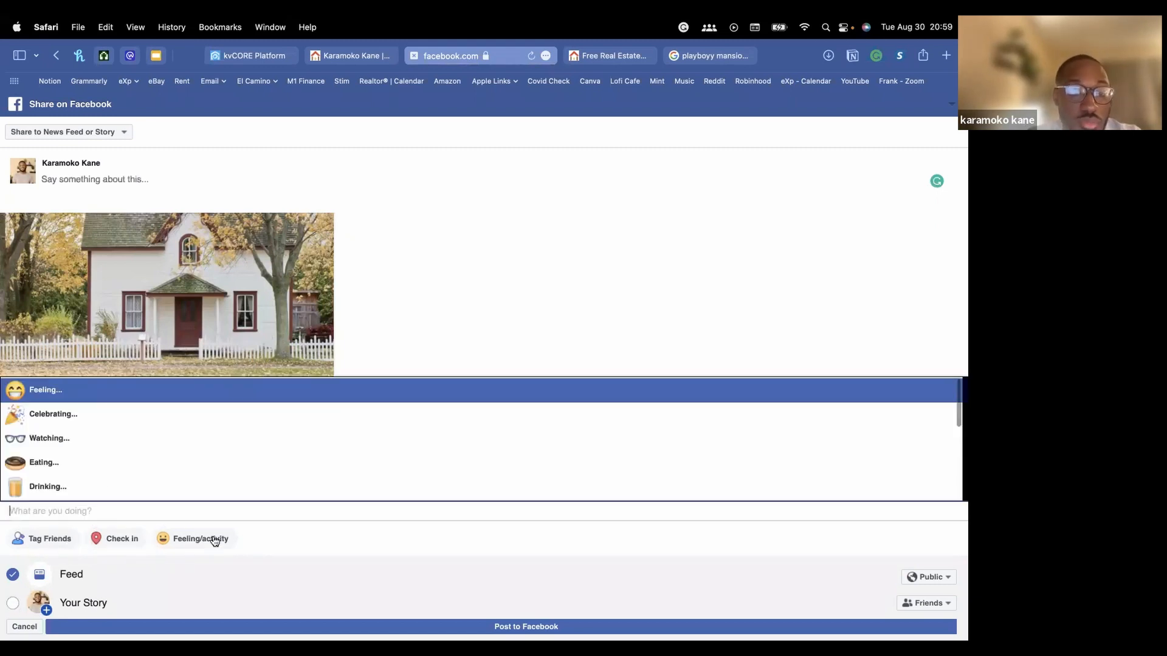
pyautogui.click(184, 396)
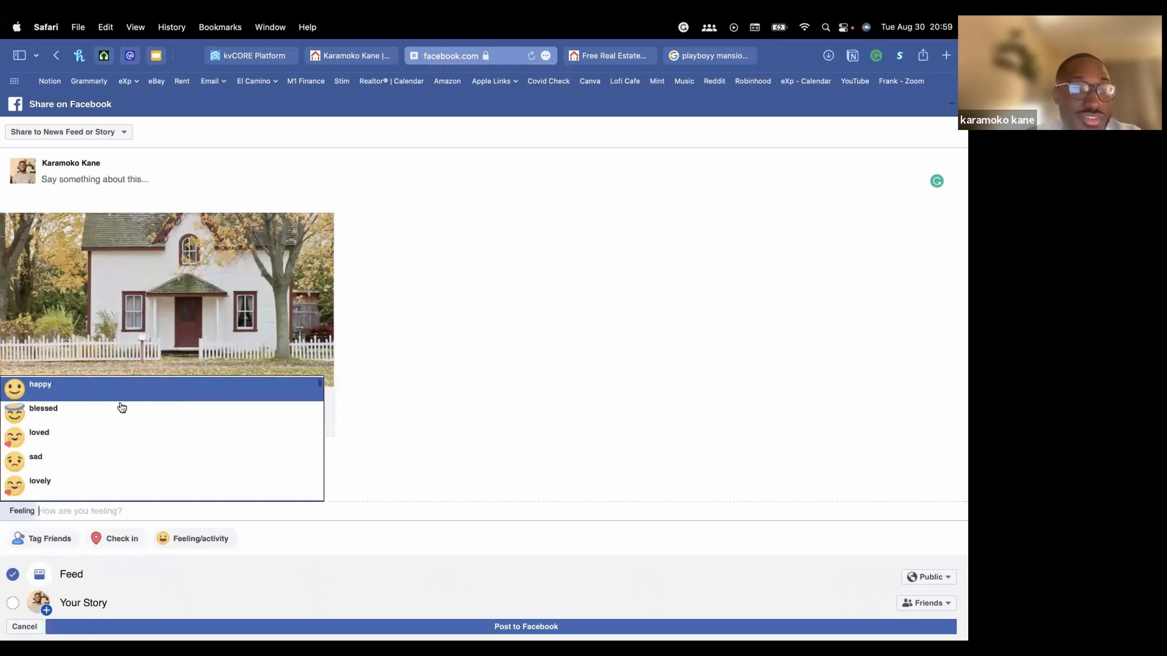
pyautogui.click(123, 392)
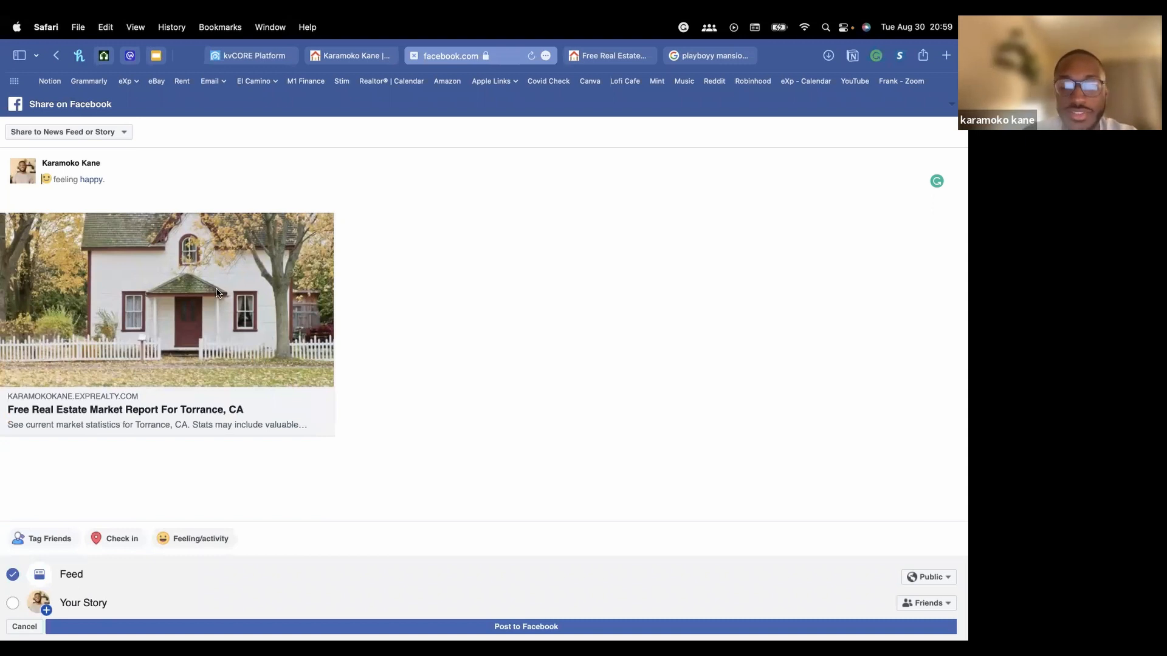
# Caption the post 'this is a free market report for all of you guys', fixing 'fgor'
pyautogui.write('this is a fre')
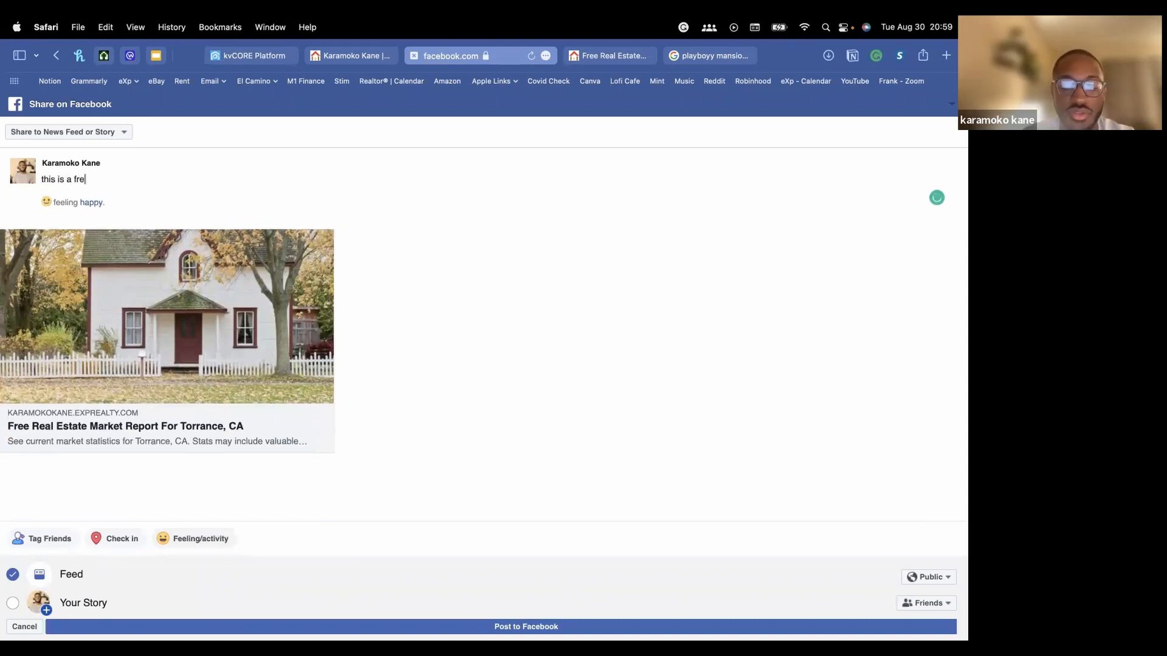
pyautogui.write('e market re')
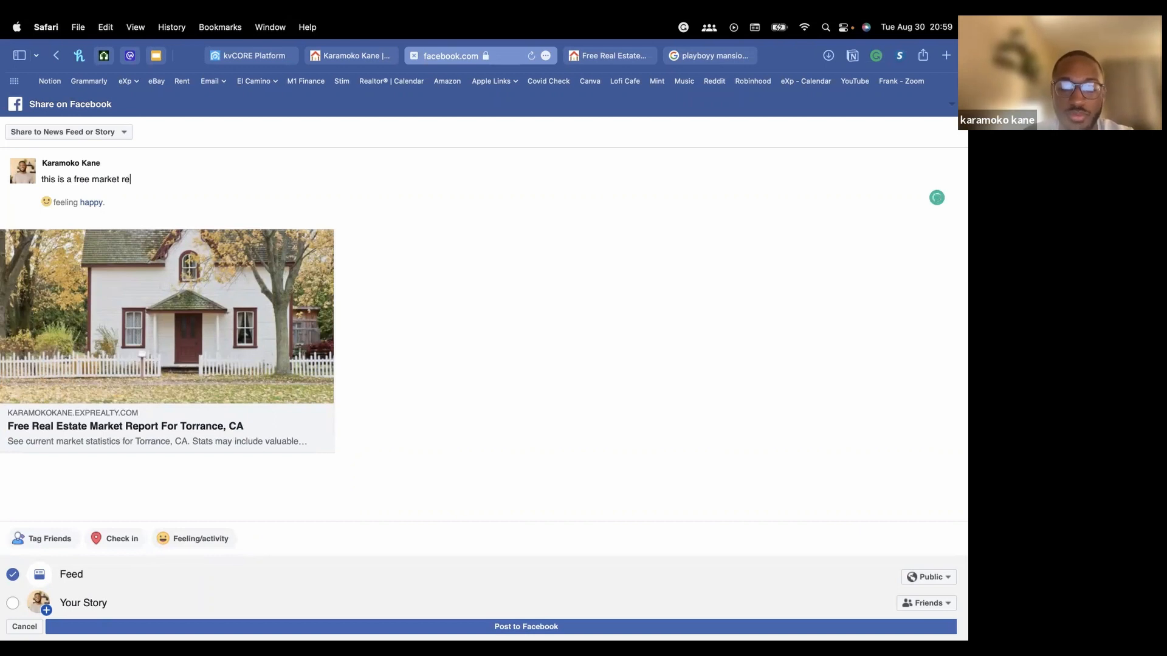
pyautogui.write('port fgor all')
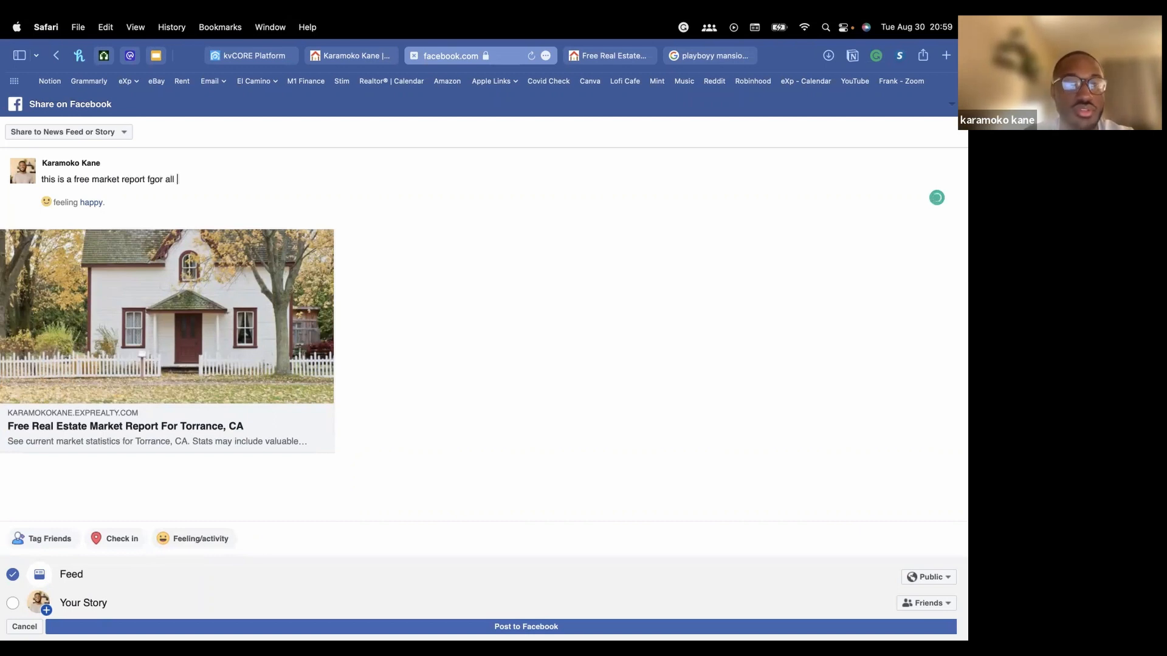
pyautogui.write(' of you guys')
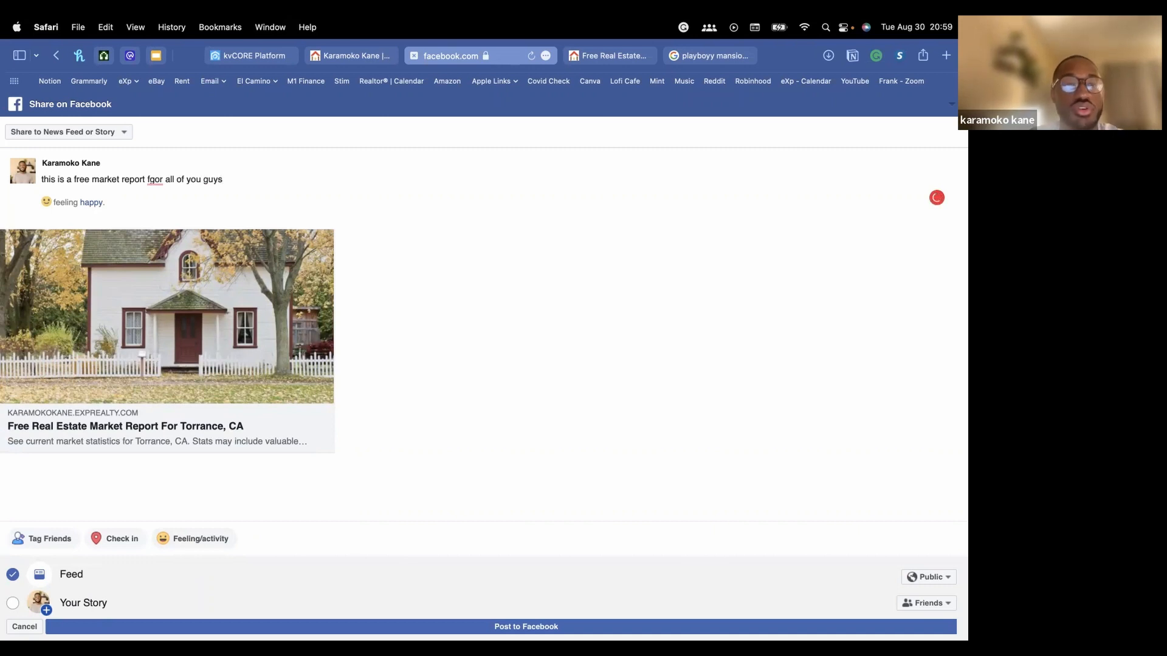
pyautogui.click(153, 180)
pyautogui.click(171, 203)
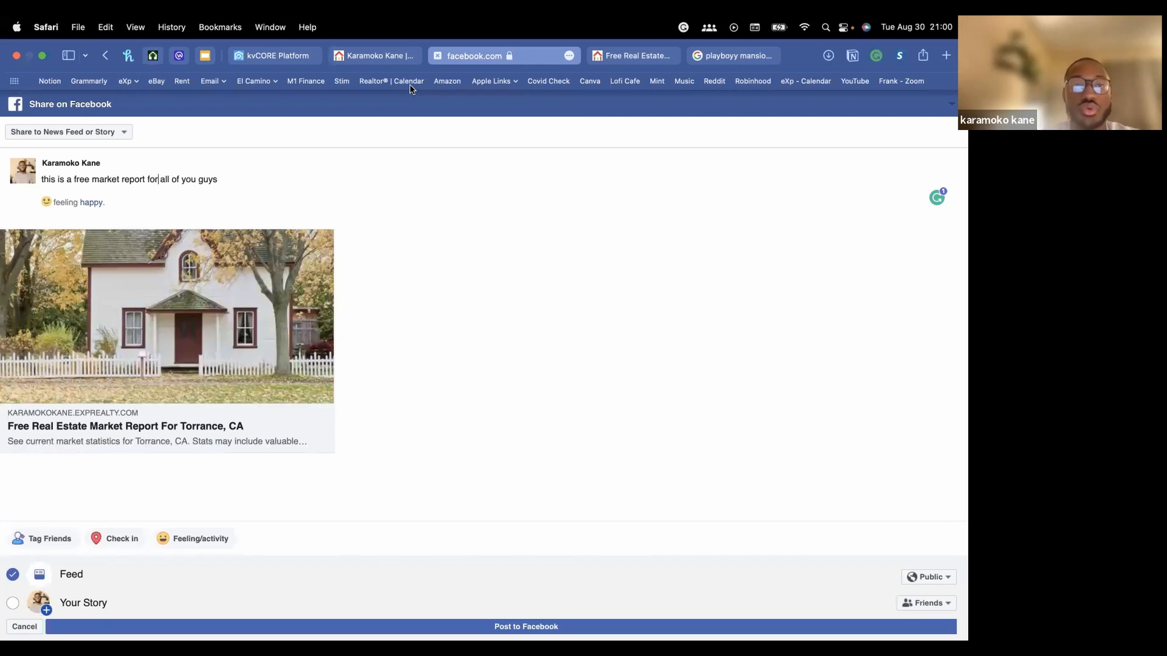
# Copy the Market Report link from kvCORE and load it in the Google tab
pyautogui.click(280, 54)
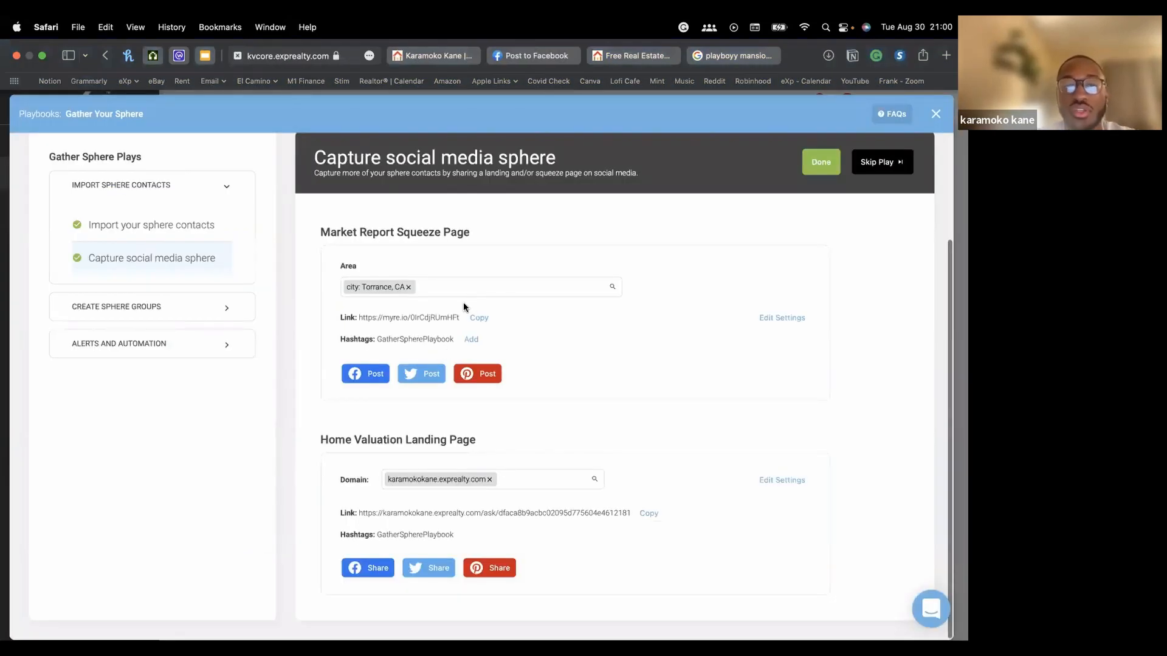
pyautogui.click(478, 319)
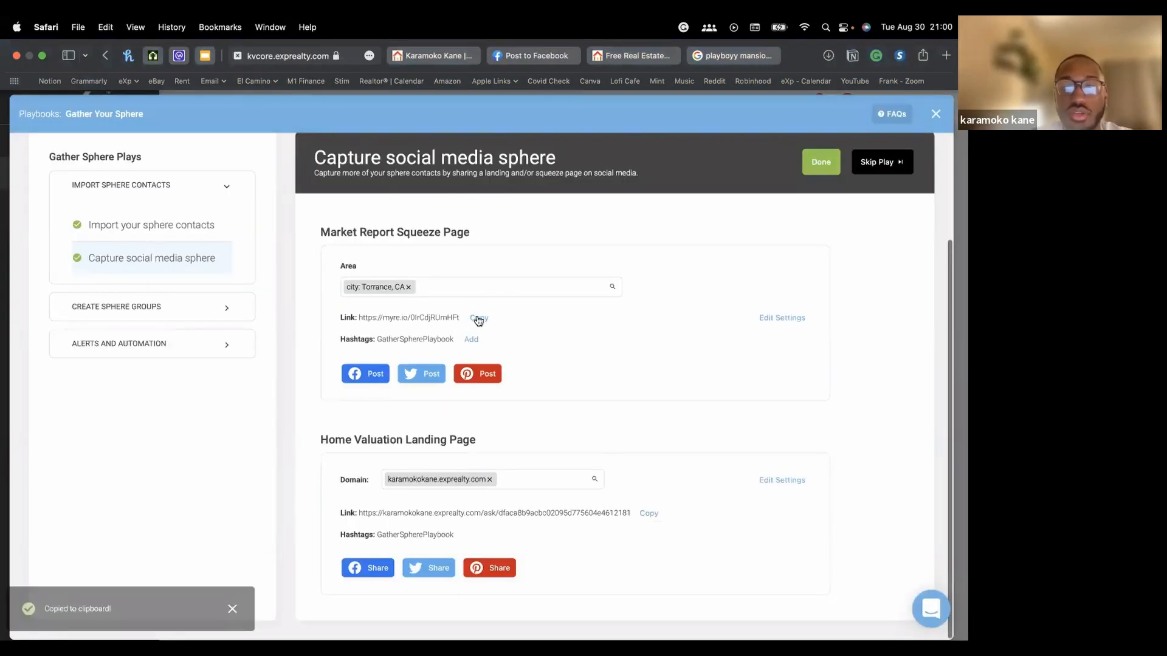
pyautogui.click(716, 60)
pyautogui.click(716, 60)
pyautogui.click(686, 102)
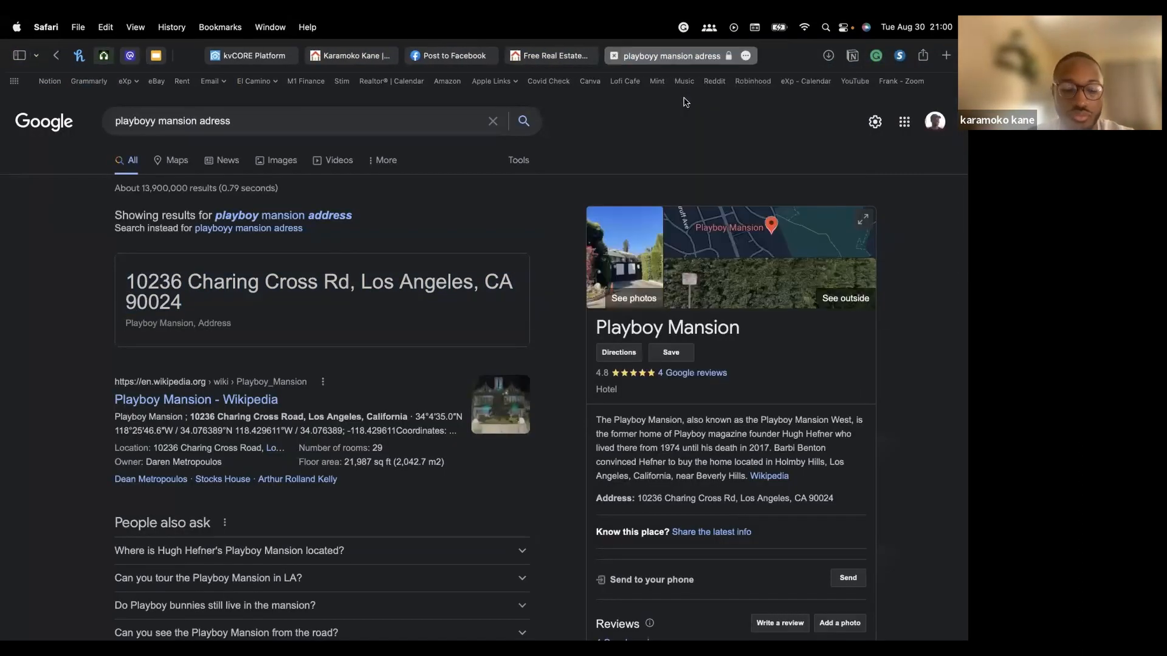
pyautogui.click(677, 55)
pyautogui.press('super+v')
pyautogui.press('Return')
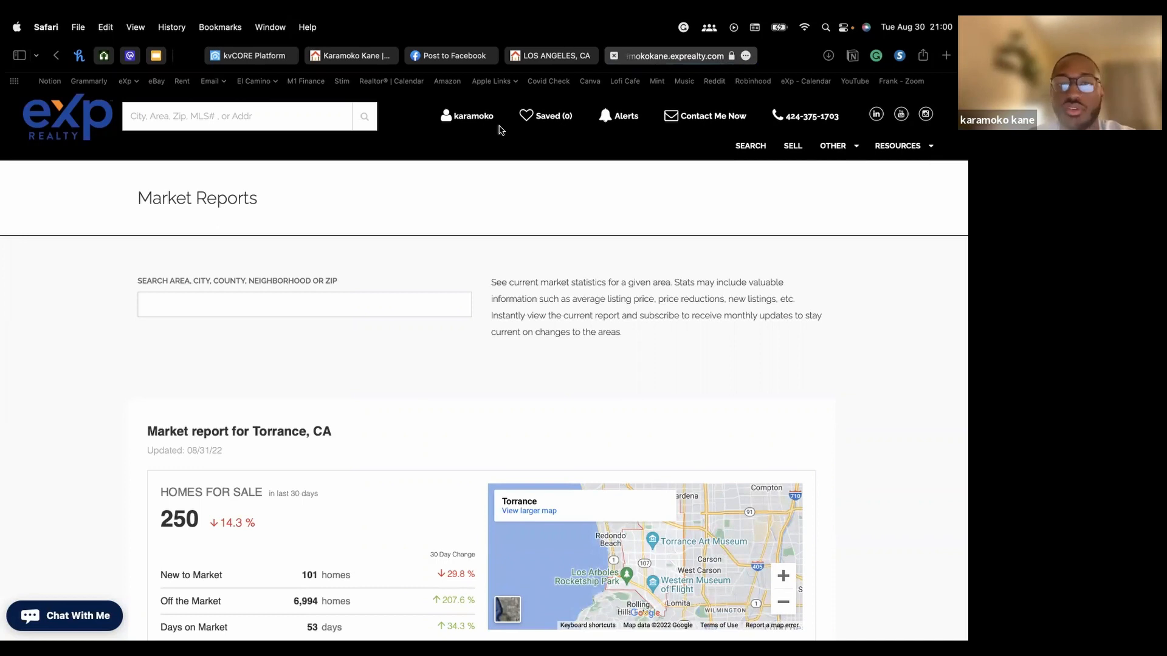
# Load the market report link in a new Safari private window
pyautogui.moveTo(260, 615)
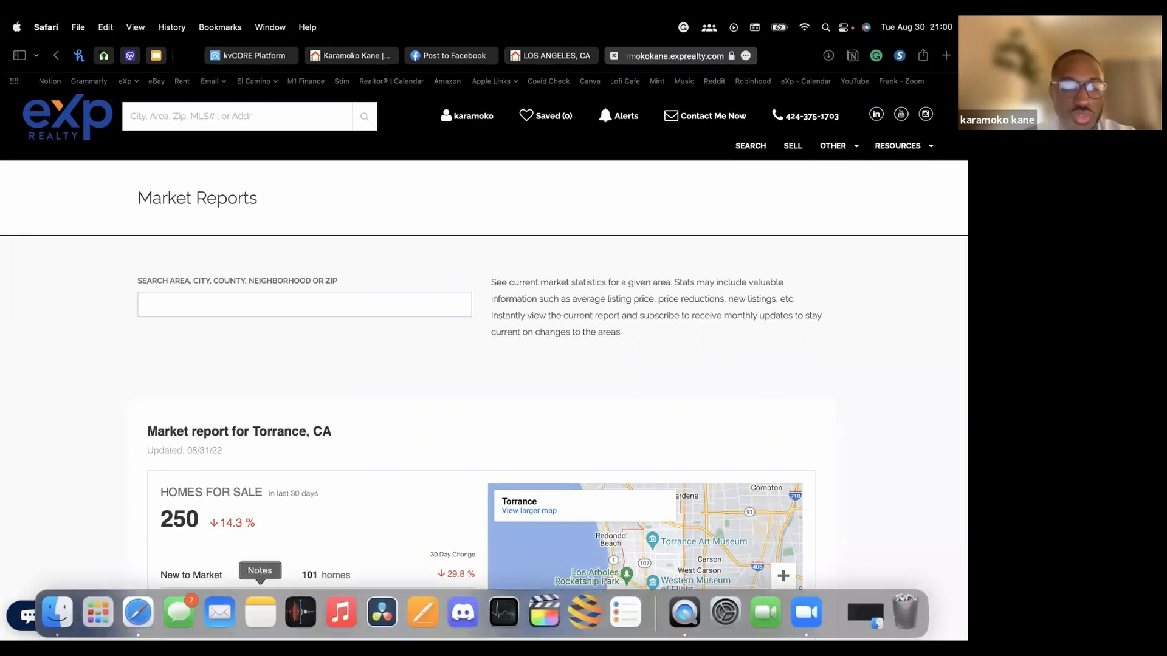
pyautogui.rightClick(138, 613)
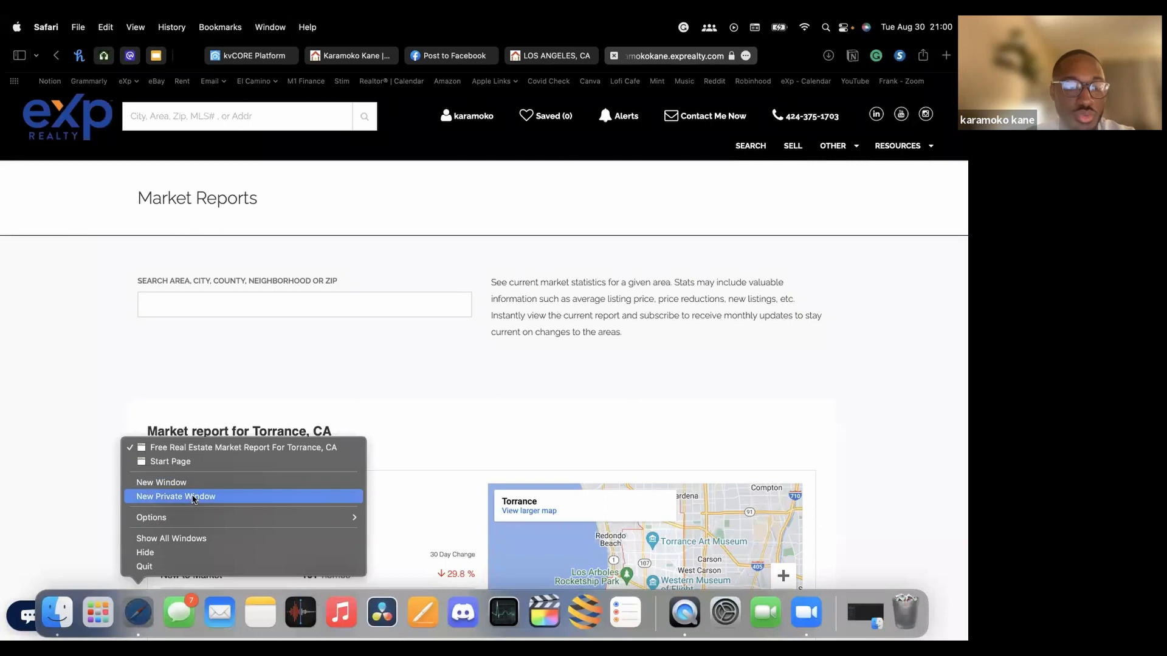
pyautogui.click(195, 497)
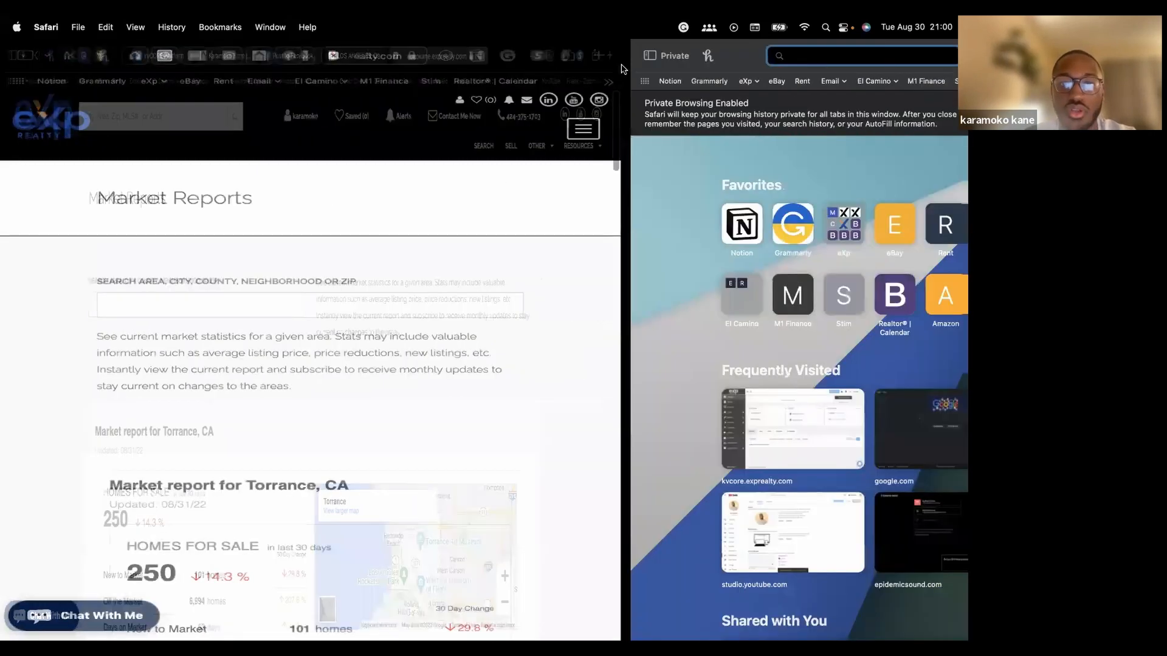
pyautogui.press('super+v')
pyautogui.press('Return')
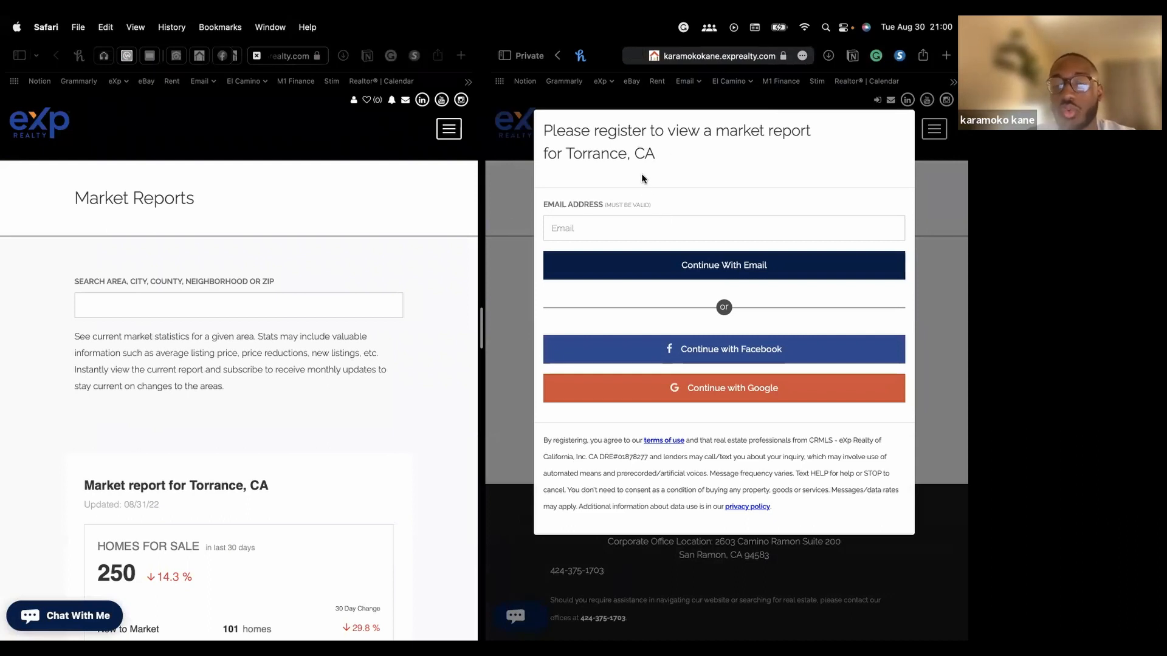
# Fill the sign-up form with a saved e-mail and a phone number
pyautogui.click(592, 228)
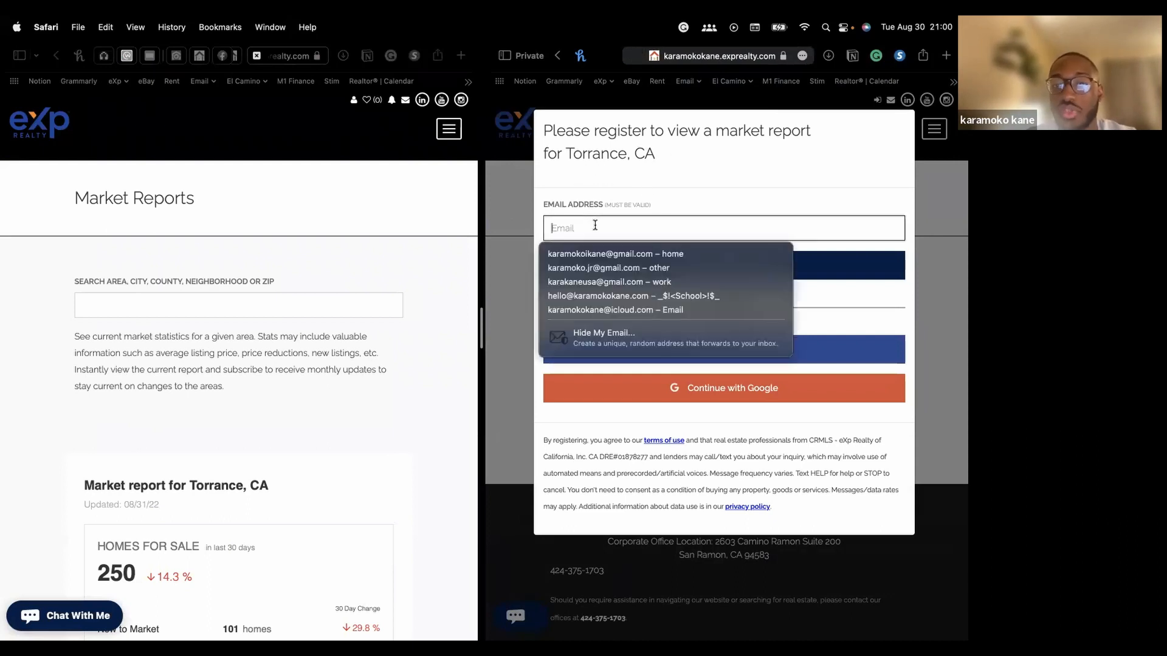
pyautogui.click(606, 250)
pyautogui.click(626, 265)
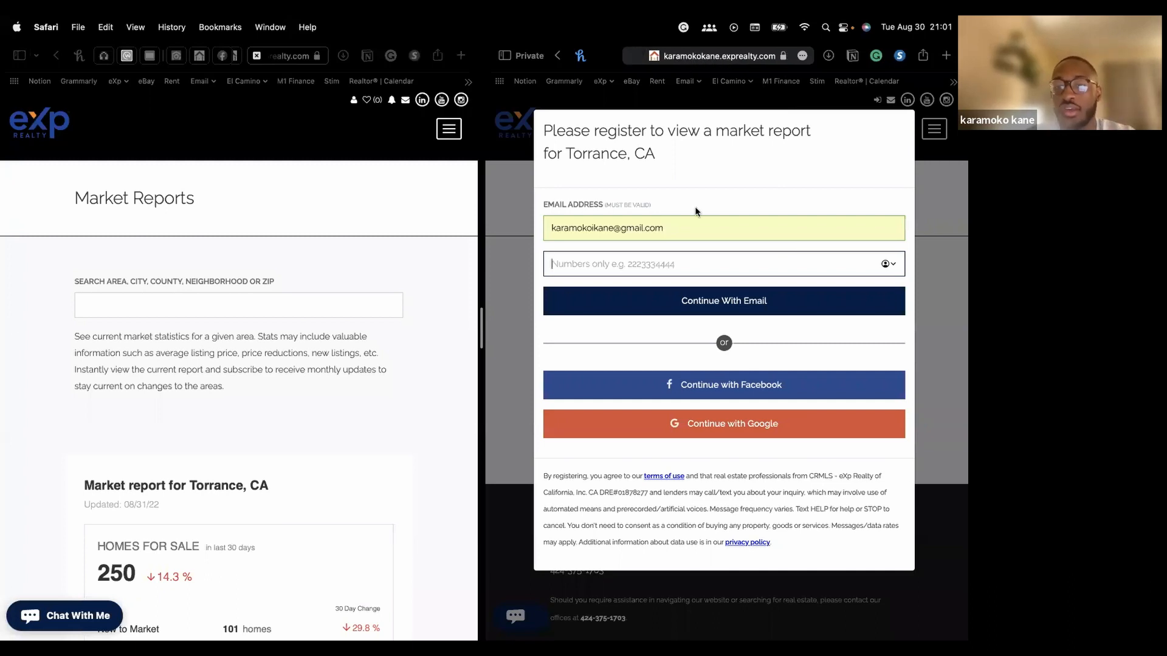
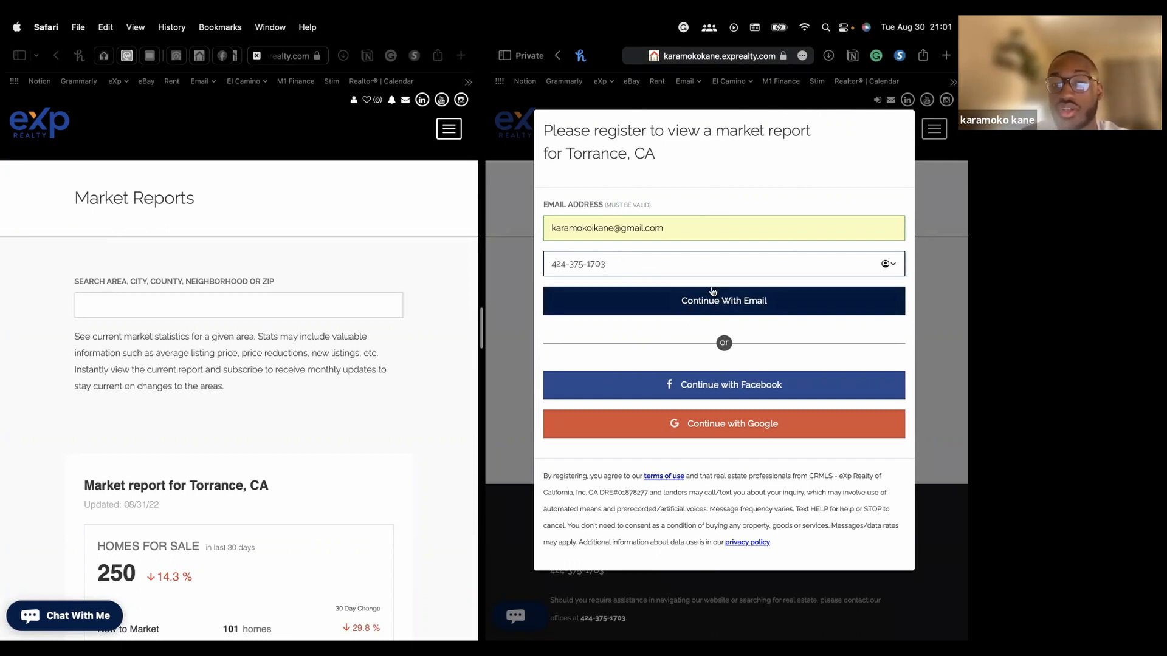
pyautogui.click(282, 204)
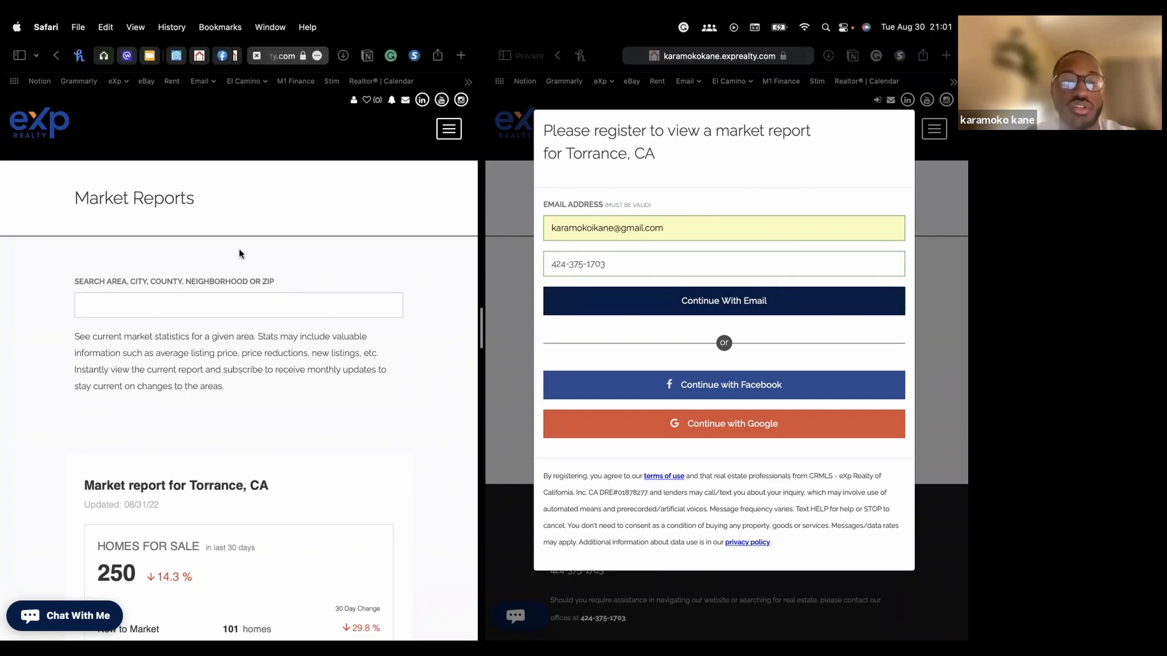
# Scroll the Torrance, CA market report and pin the Torrance Art Museum on its map
pyautogui.scroll(-3, 226, 380)
pyautogui.scroll(-5, 226, 380)
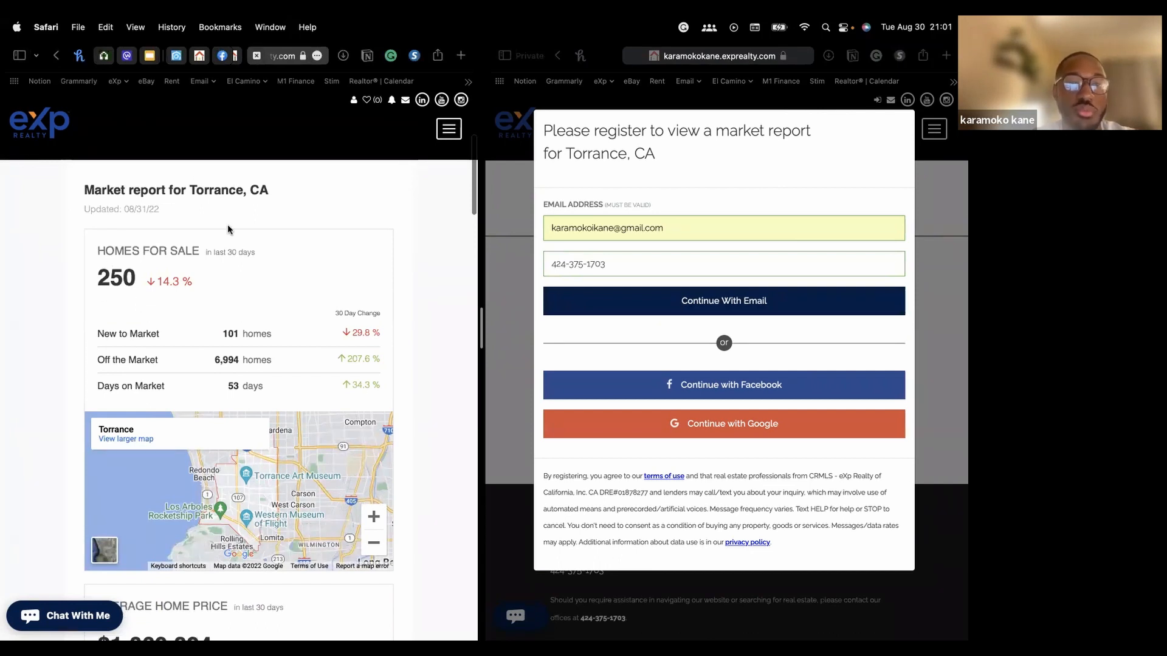
pyautogui.scroll(-6, 228, 243)
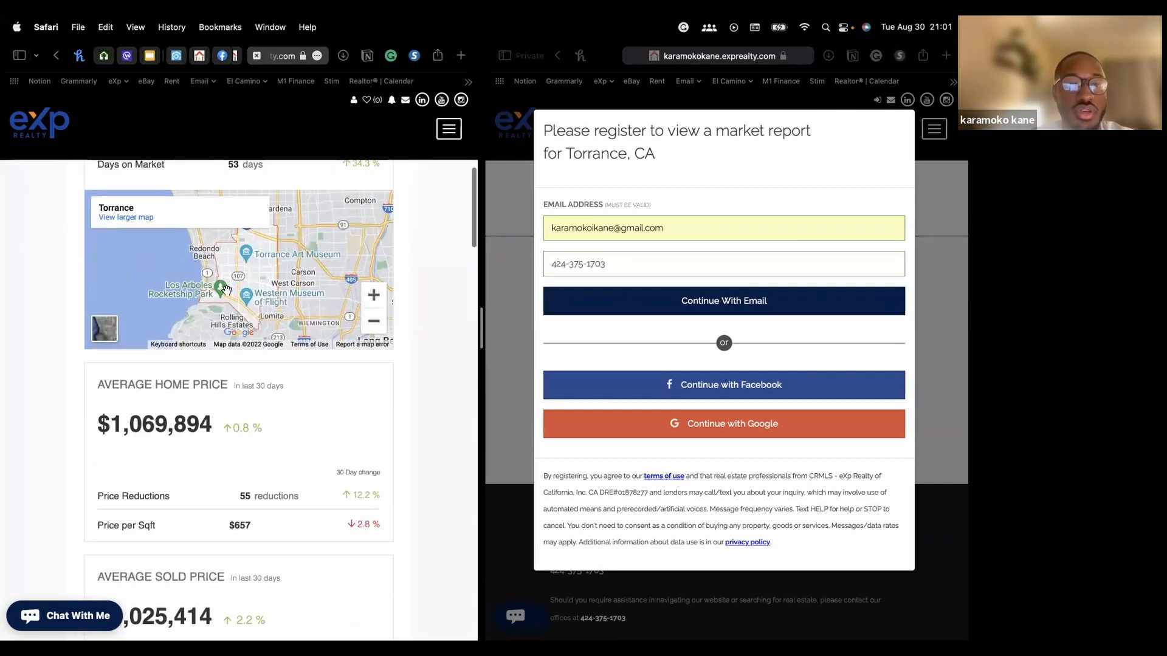
pyautogui.click(247, 254)
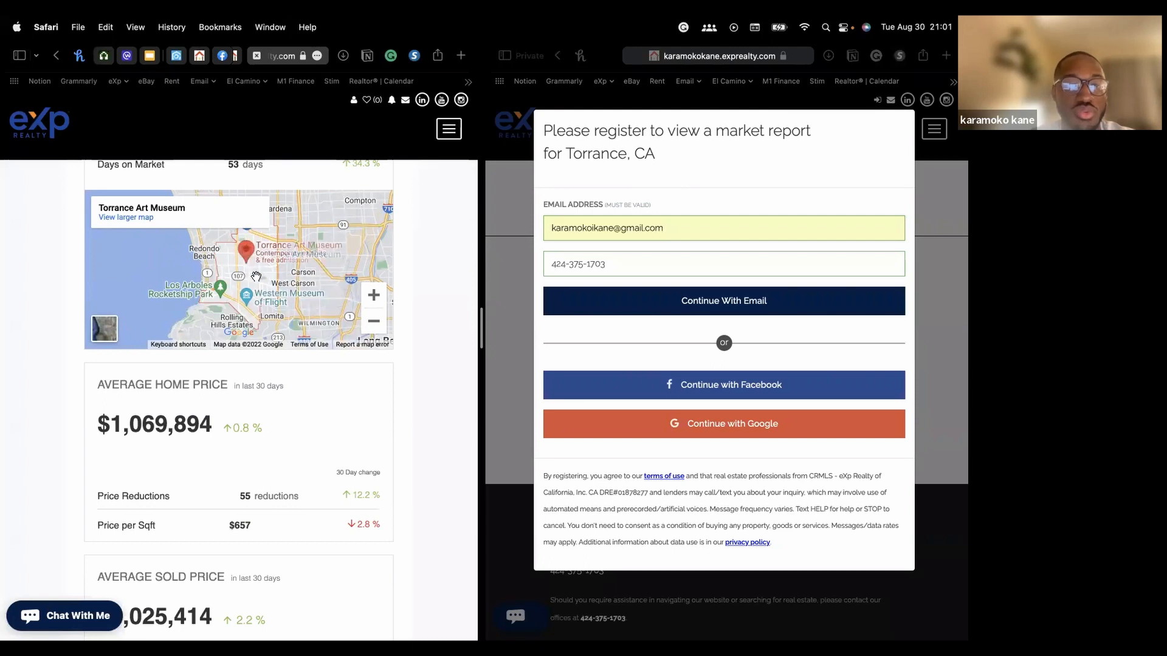
pyautogui.scroll(-12, 256, 367)
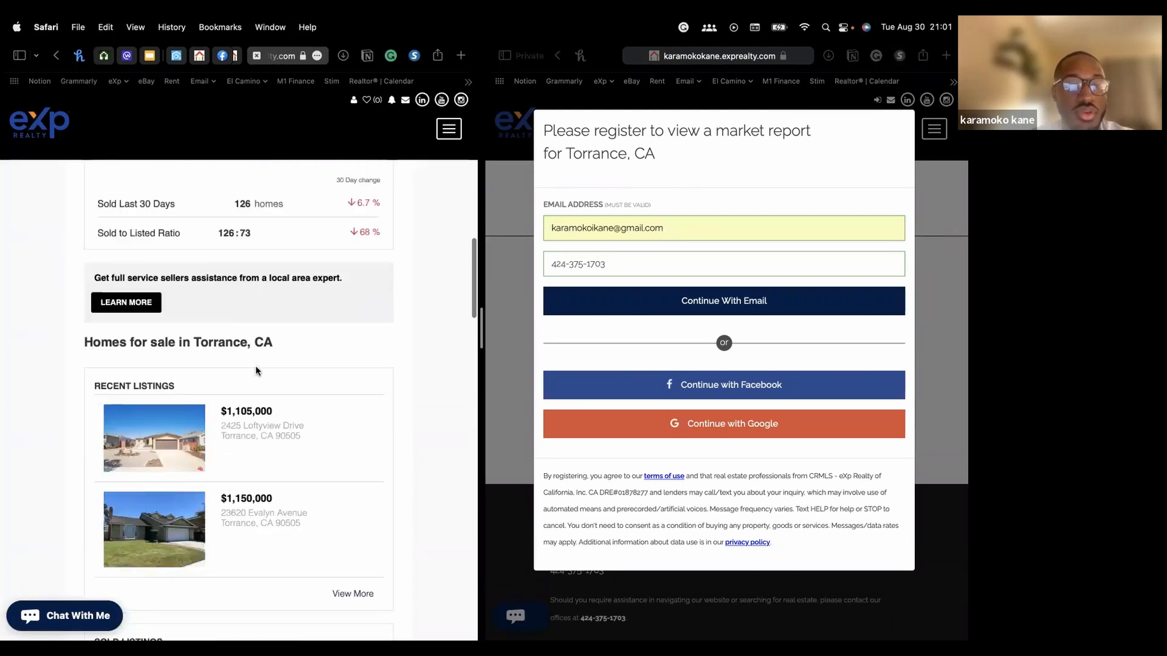
pyautogui.scroll(-2, 245, 457)
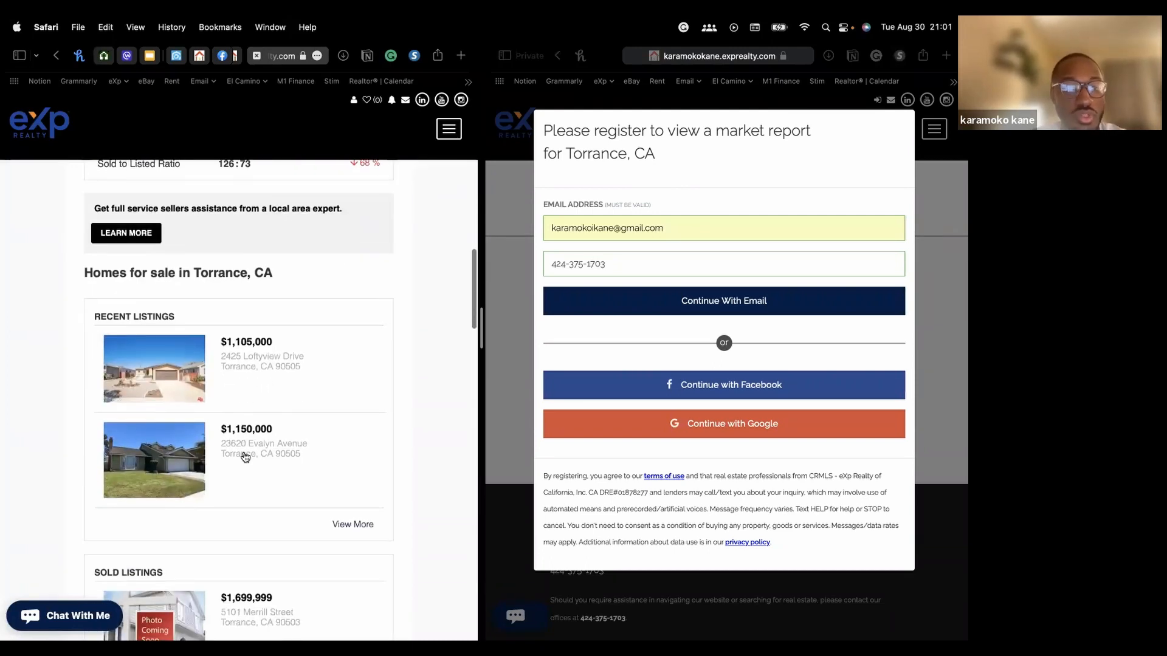
pyautogui.scroll(-2, 245, 457)
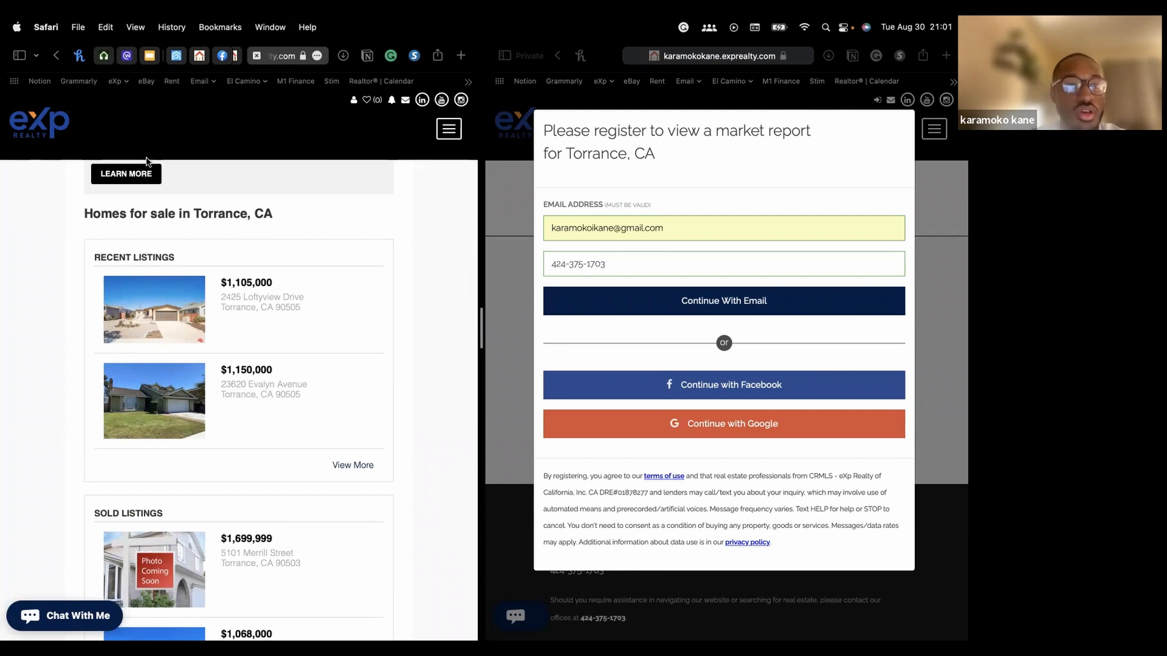
pyautogui.scroll(10, 147, 161)
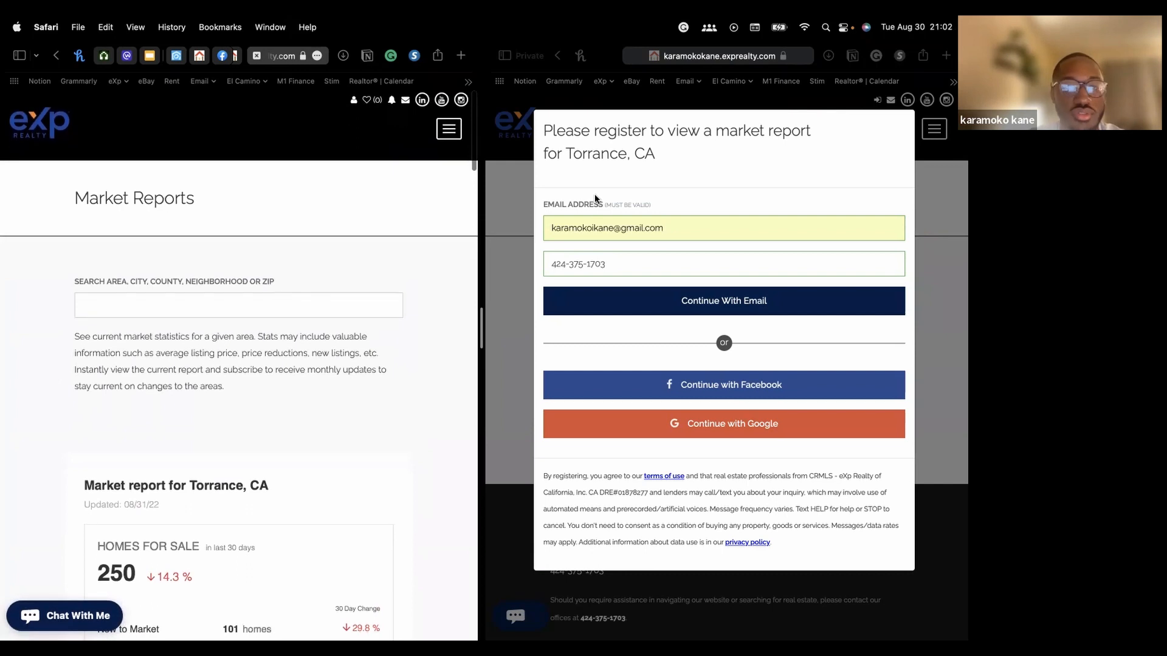
# Close the private registration window and scroll through the Torrance recent, sold and popular listings
pyautogui.moveTo(618, 21)
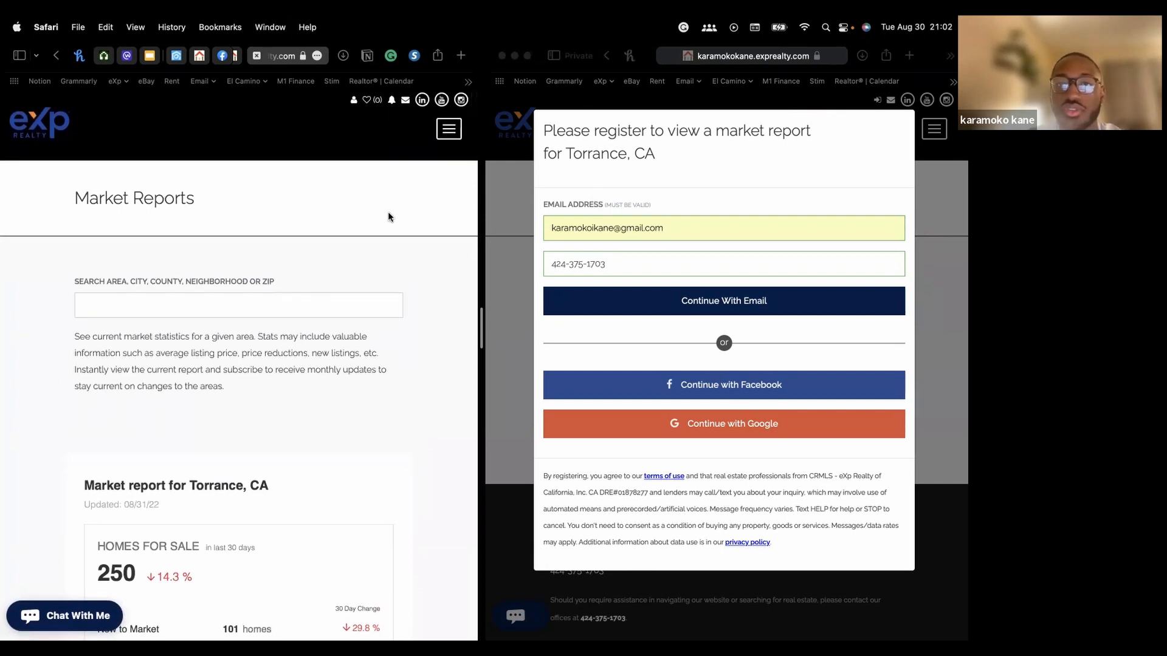
pyautogui.click(502, 56)
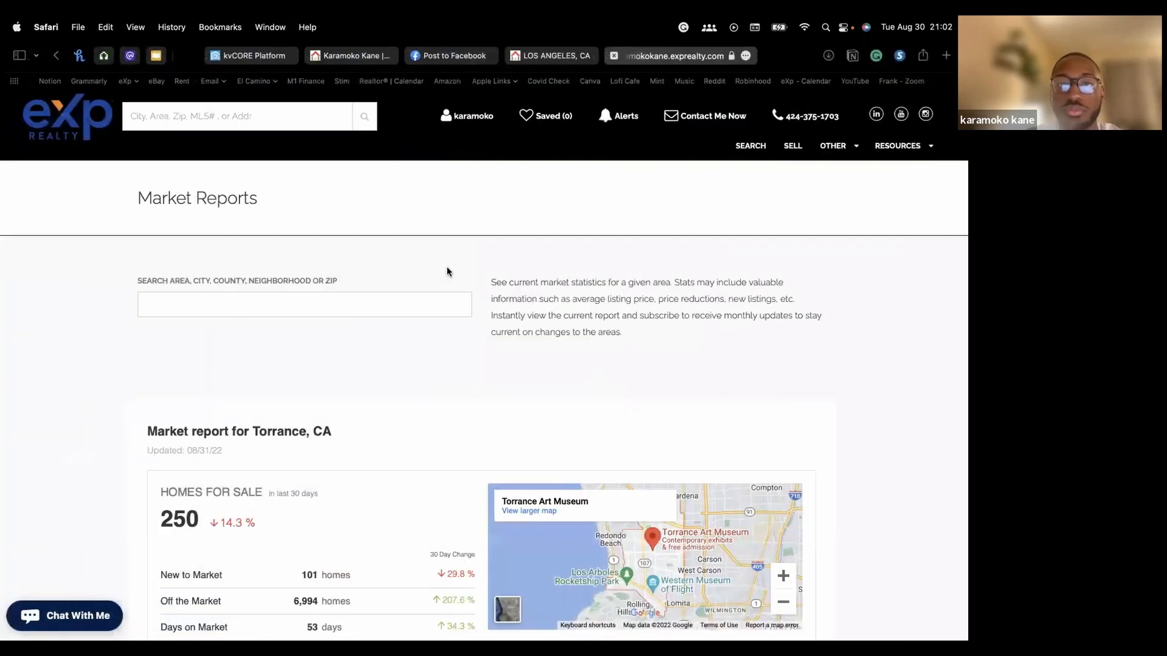
pyautogui.scroll(-10, 355, 466)
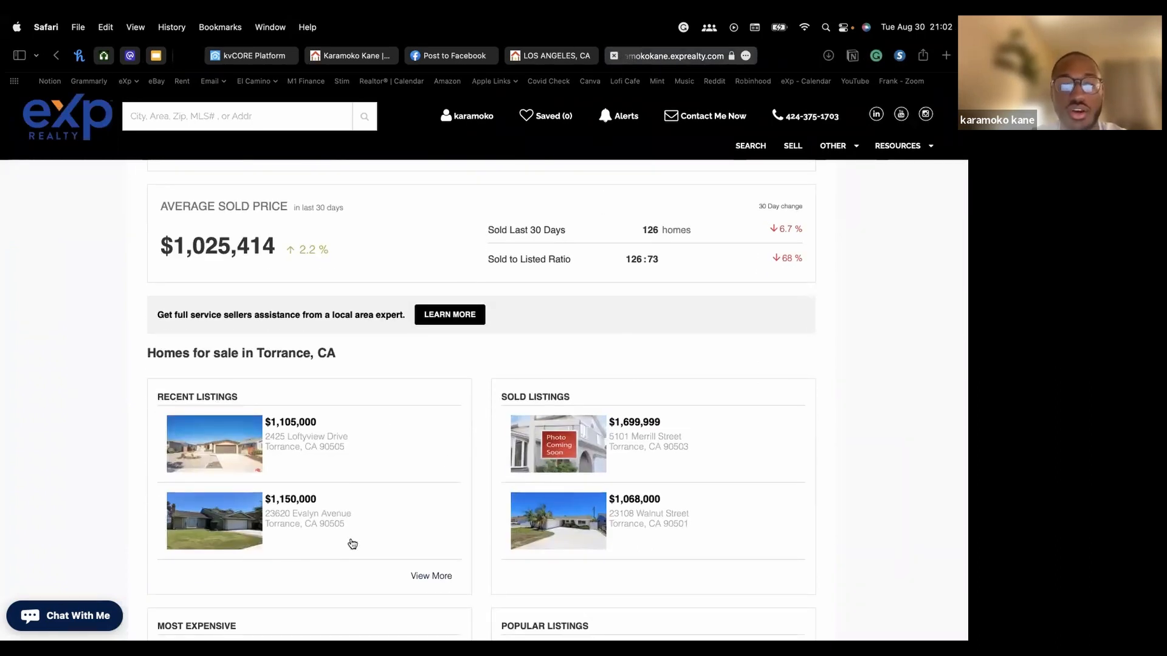
pyautogui.scroll(-3, 602, 376)
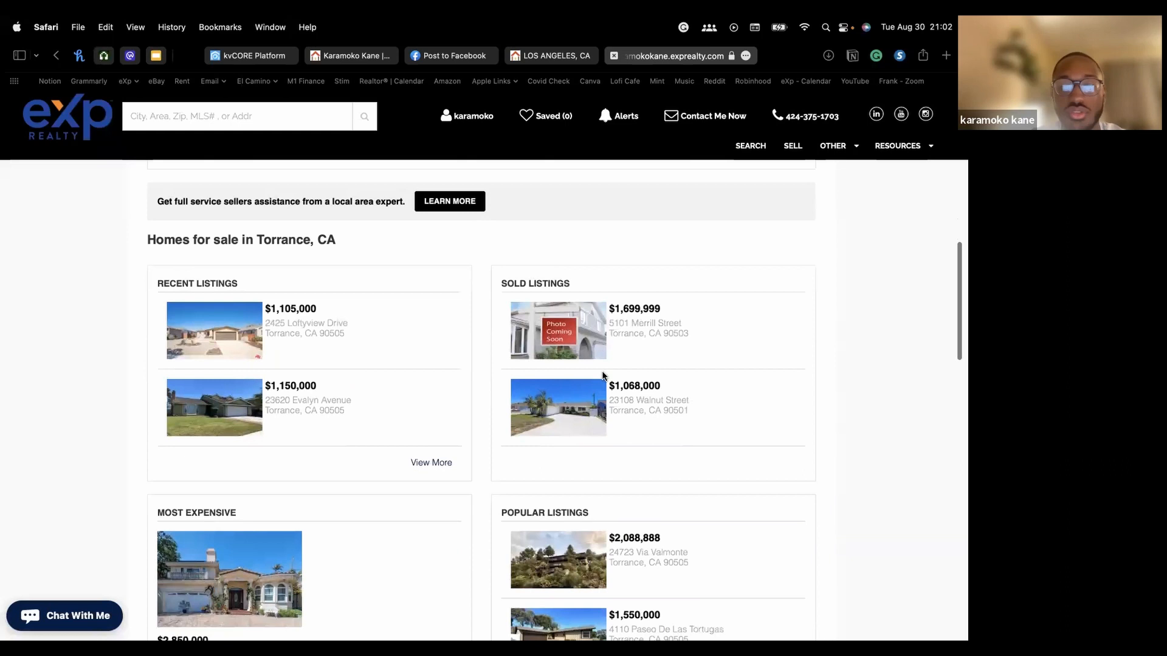
pyautogui.scroll(-4, 328, 327)
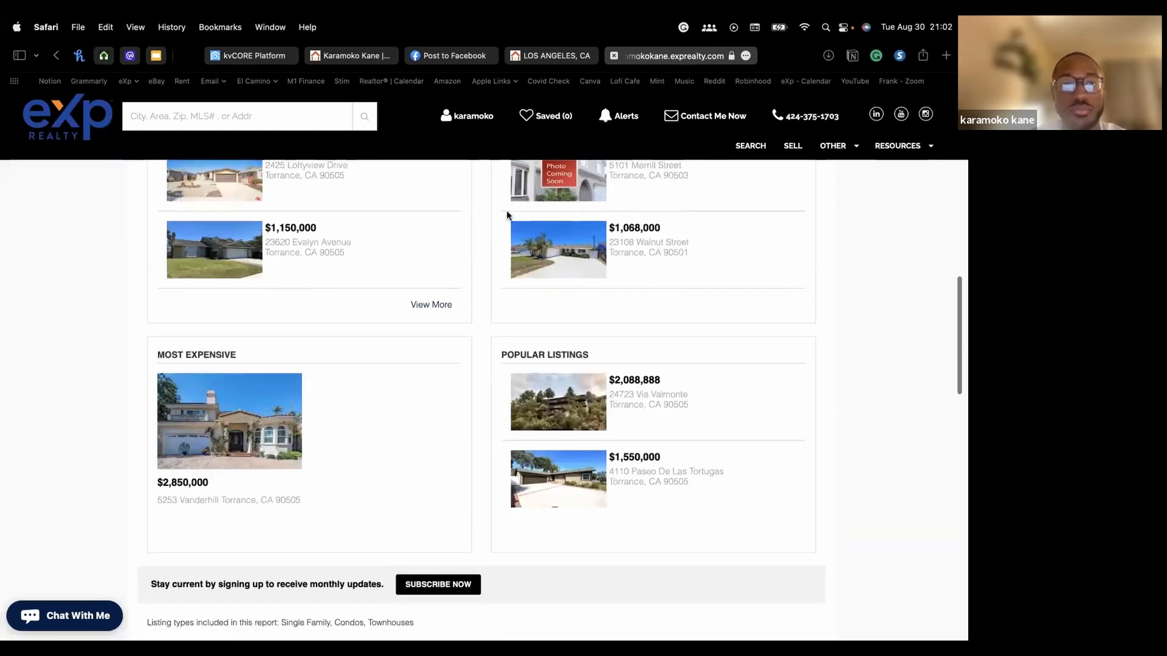
pyautogui.scroll(1, 506, 210)
# Close the Gather Your Sphere playbook in kvCORE and go to the Dashboard
pyautogui.click(250, 55)
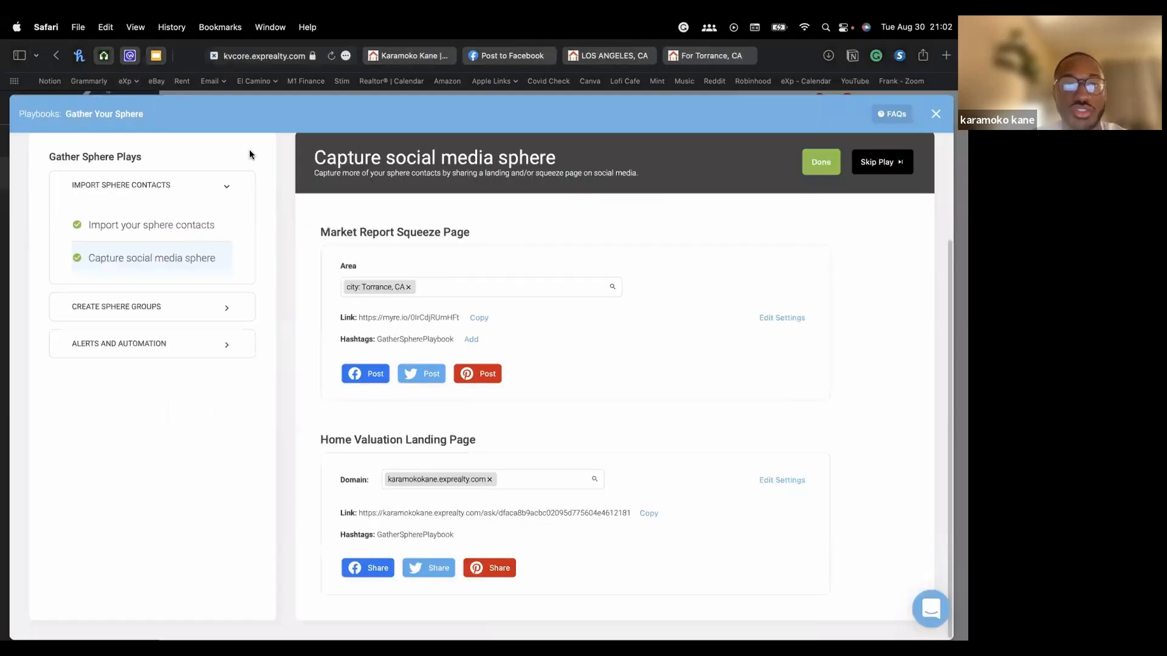
pyautogui.click(936, 114)
pyautogui.click(41, 141)
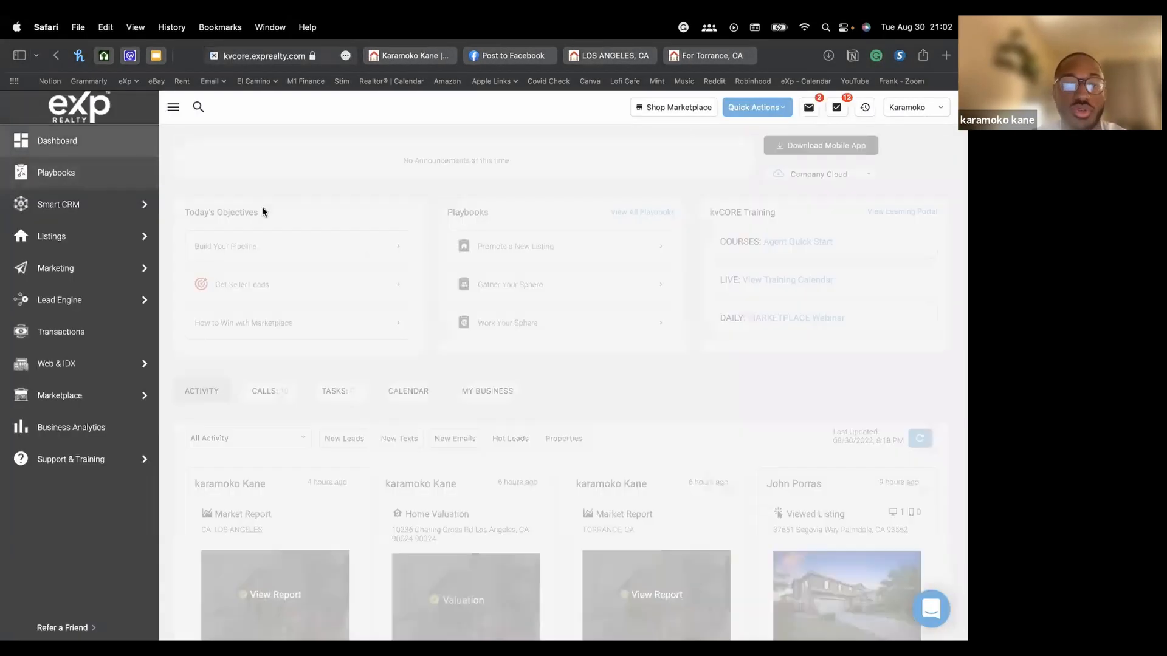
# Review the Dashboard activity feed, then return to the For Torrance, CA market report
pyautogui.scroll(-4, 424, 279)
pyautogui.scroll(-3, 423, 279)
pyautogui.scroll(1, 430, 279)
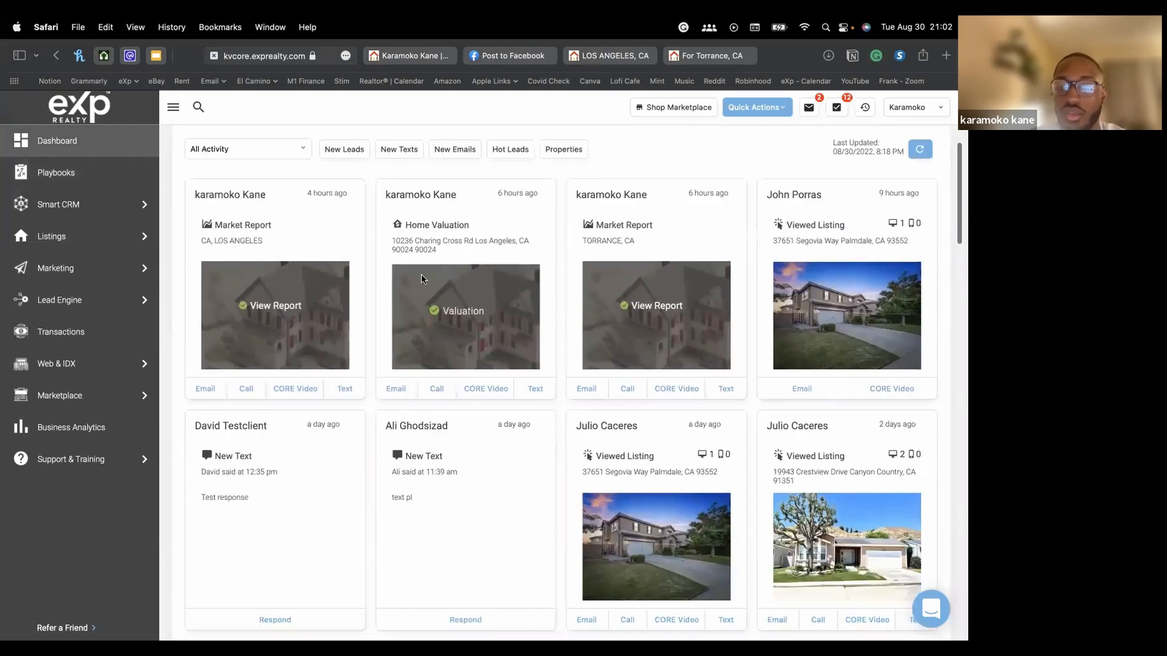
pyautogui.scroll(-3, 417, 278)
pyautogui.moveTo(629, 329)
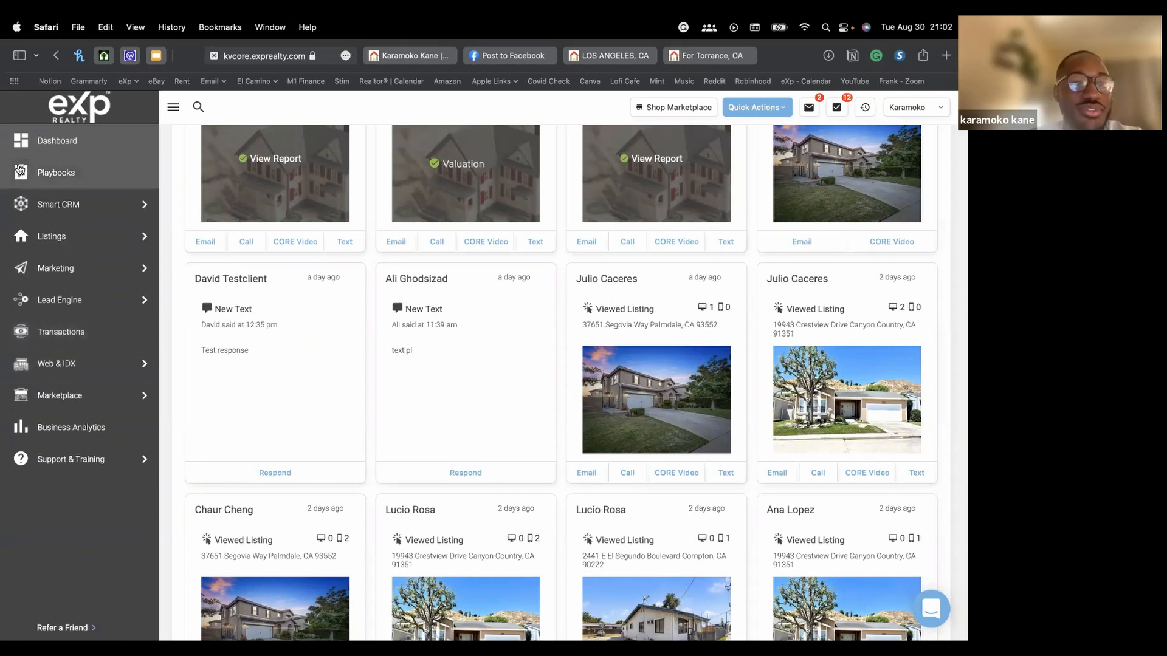
pyautogui.click(722, 59)
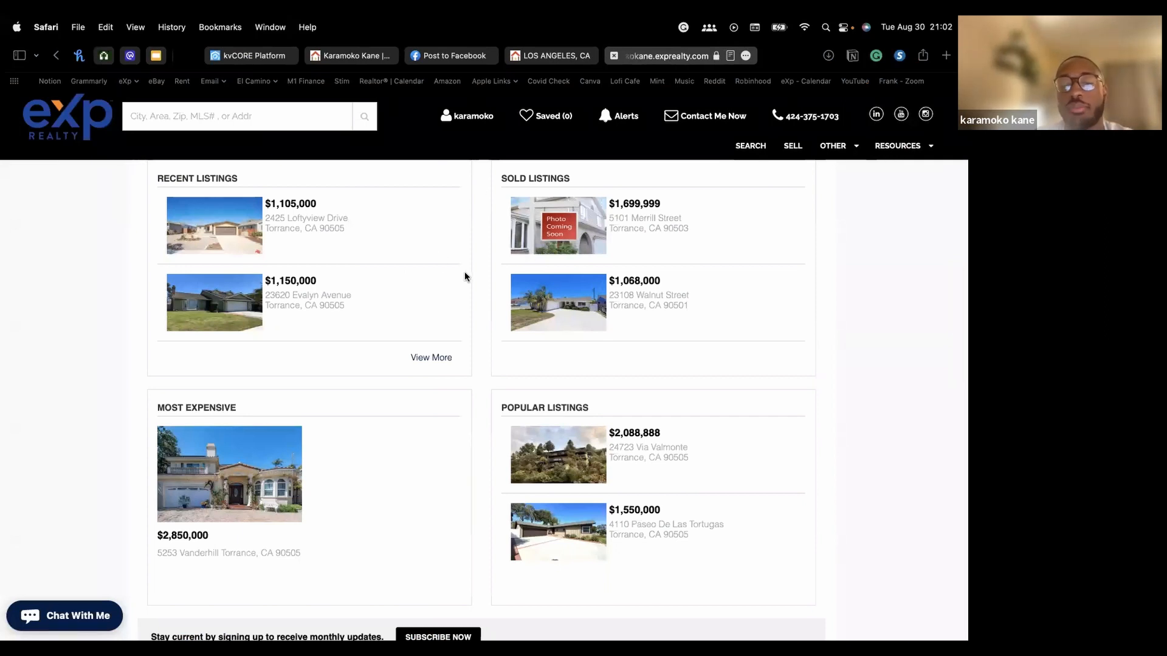
# Request a market report for ZIP 90504 (CA) from the Market Reports search box
pyautogui.scroll(8, 416, 352)
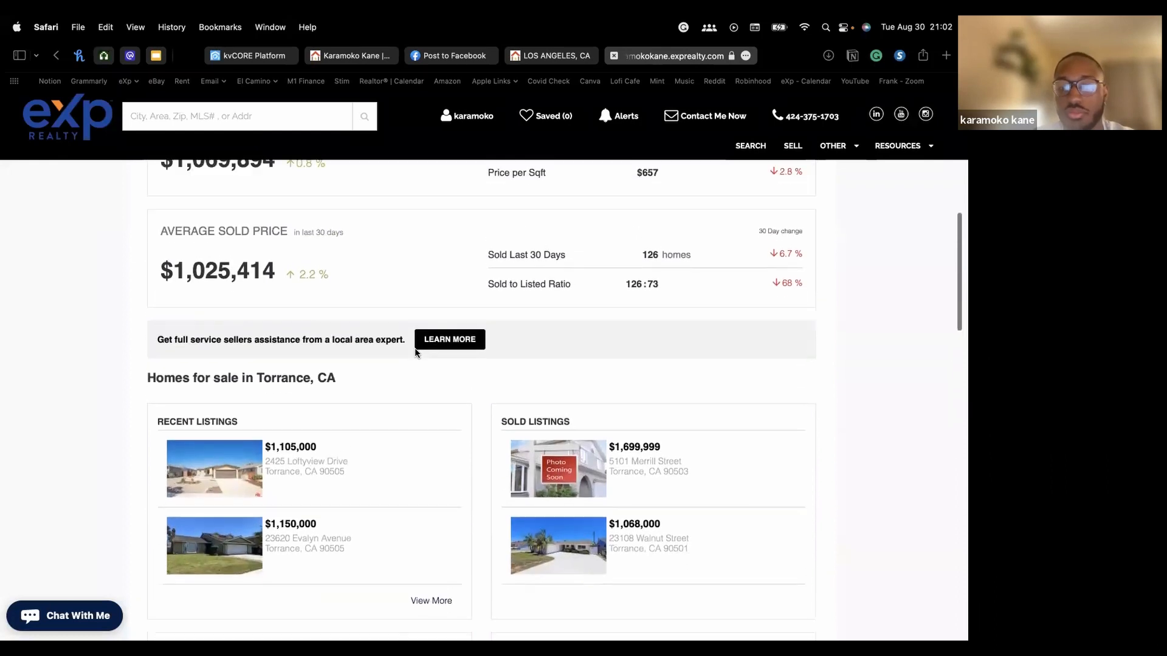
pyautogui.scroll(10, 416, 353)
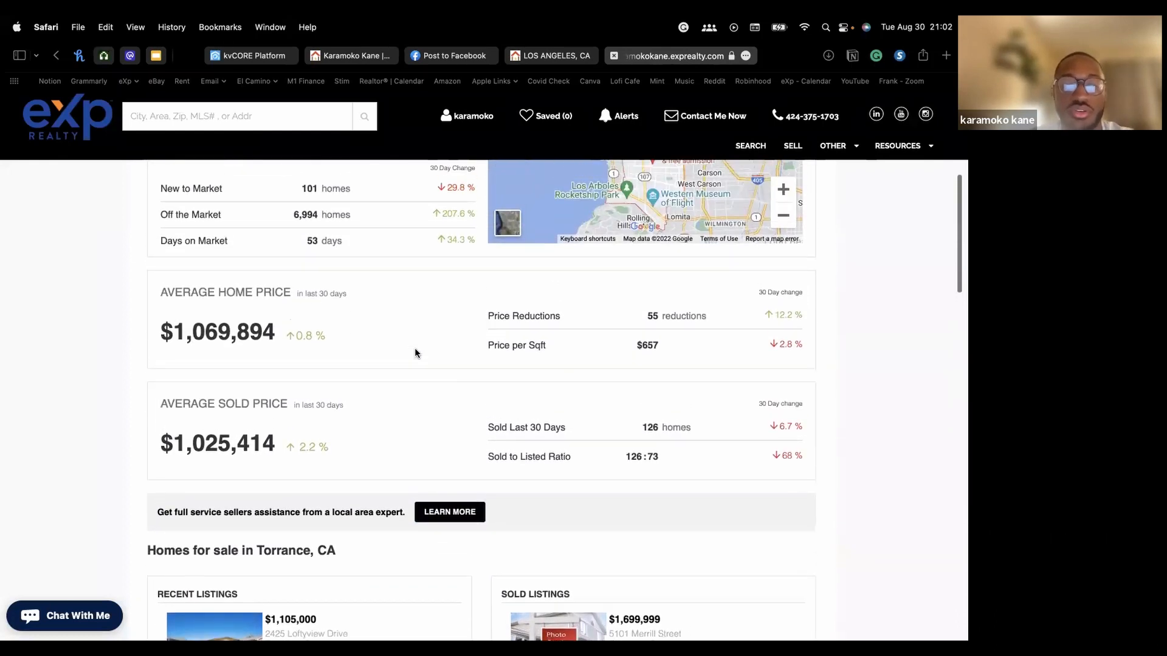
pyautogui.scroll(7, 414, 347)
pyautogui.click(224, 310)
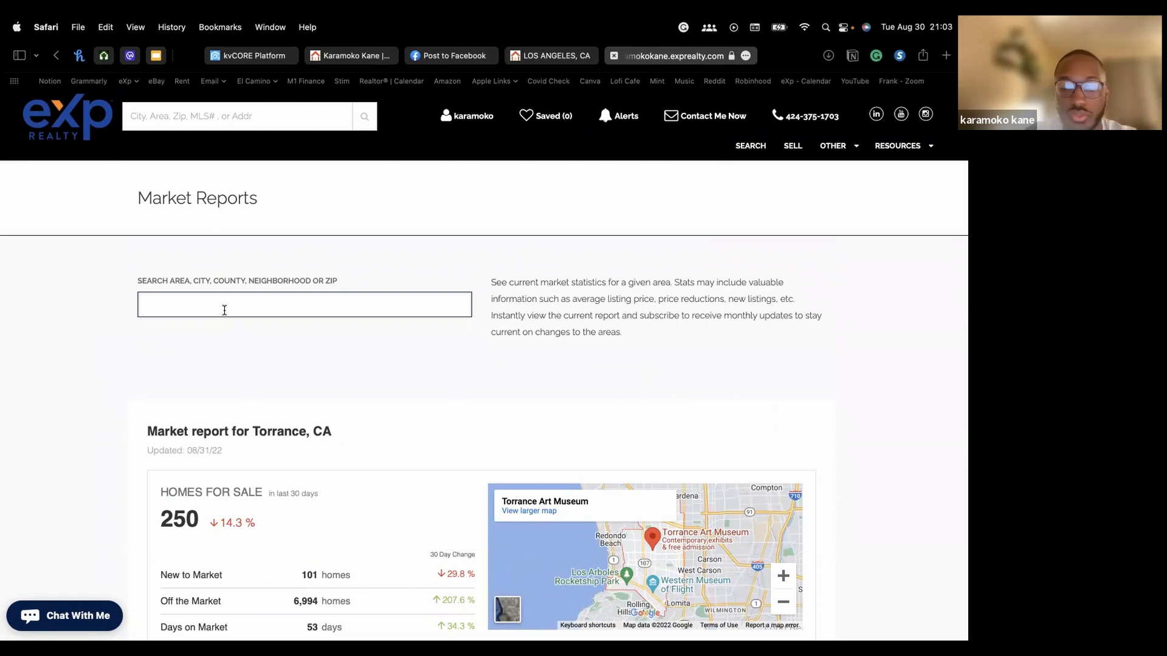
pyautogui.write('90504')
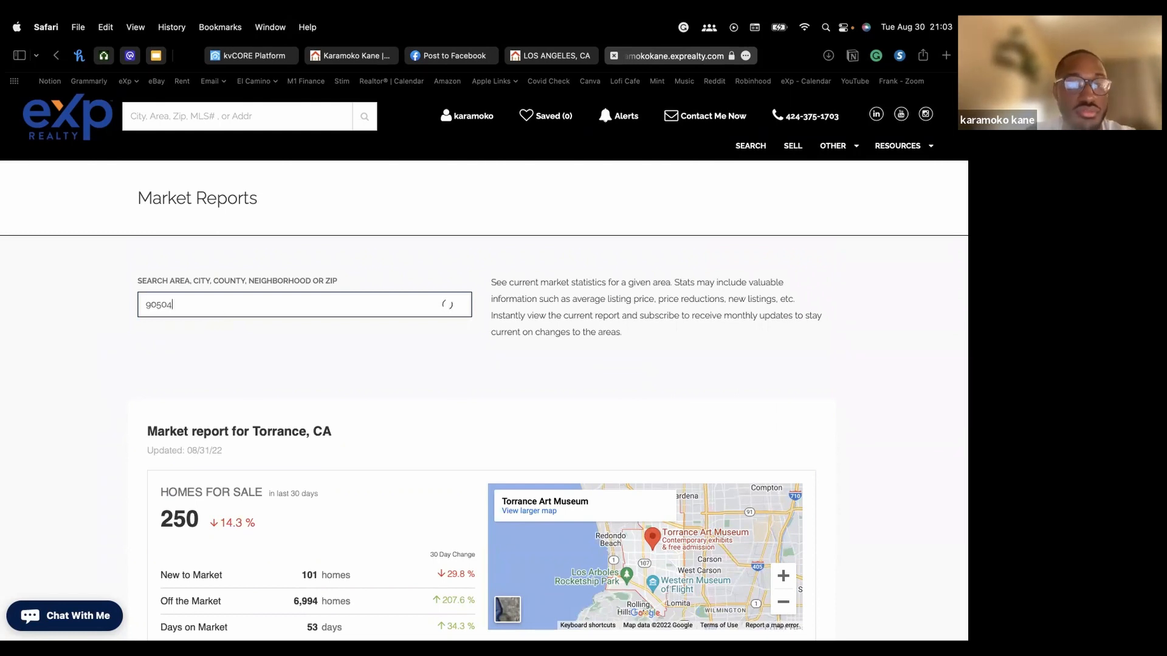
pyautogui.click(235, 339)
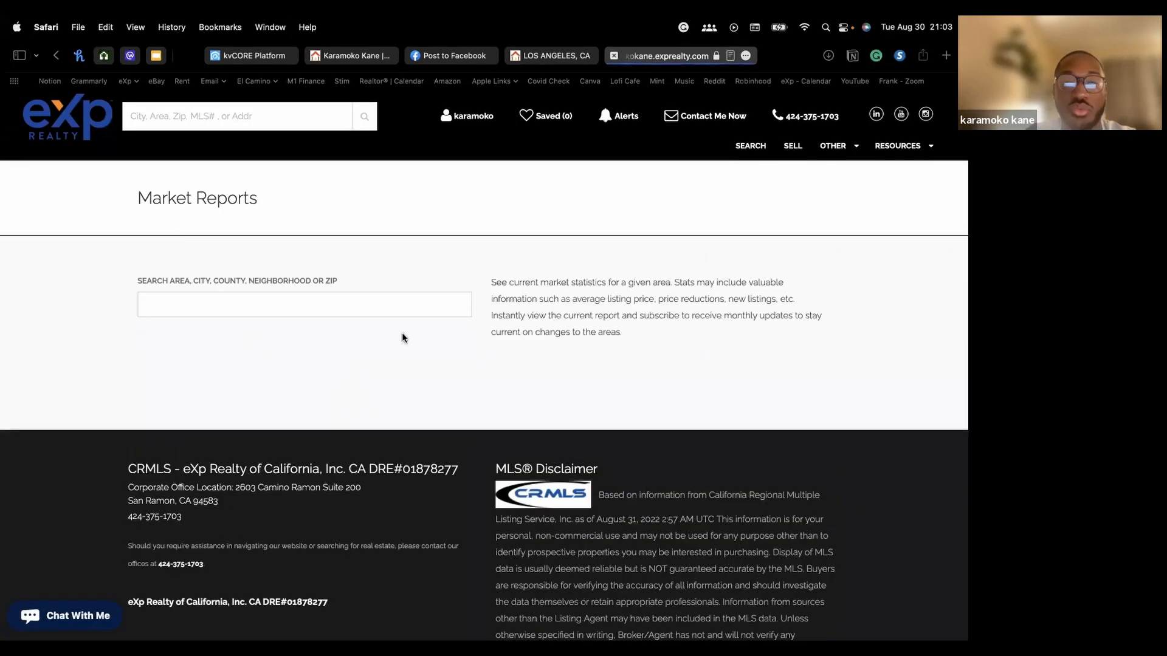
pyautogui.scroll(-3, 402, 335)
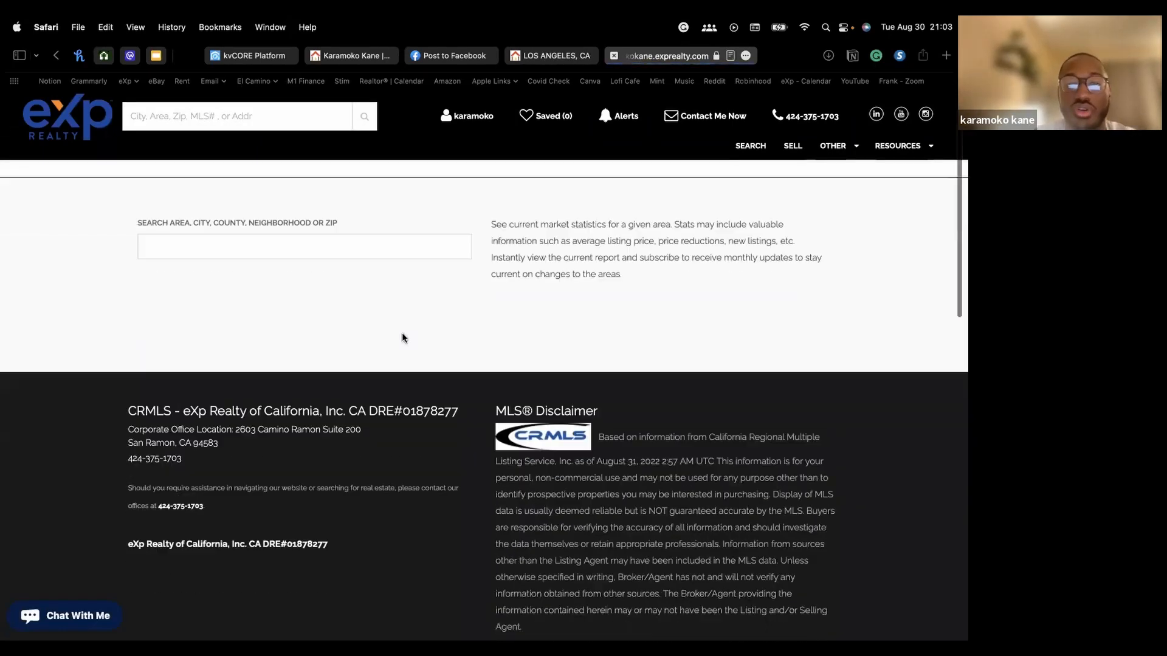
pyautogui.scroll(3, 402, 334)
pyautogui.click(302, 304)
pyautogui.write('90504')
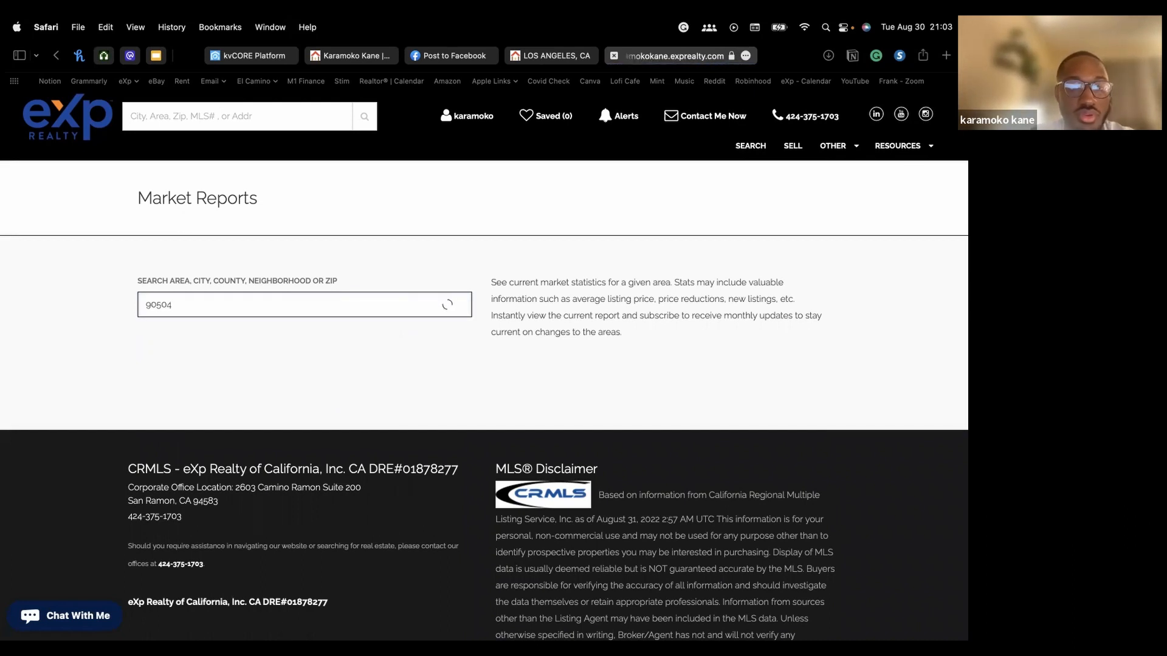
pyautogui.click(185, 342)
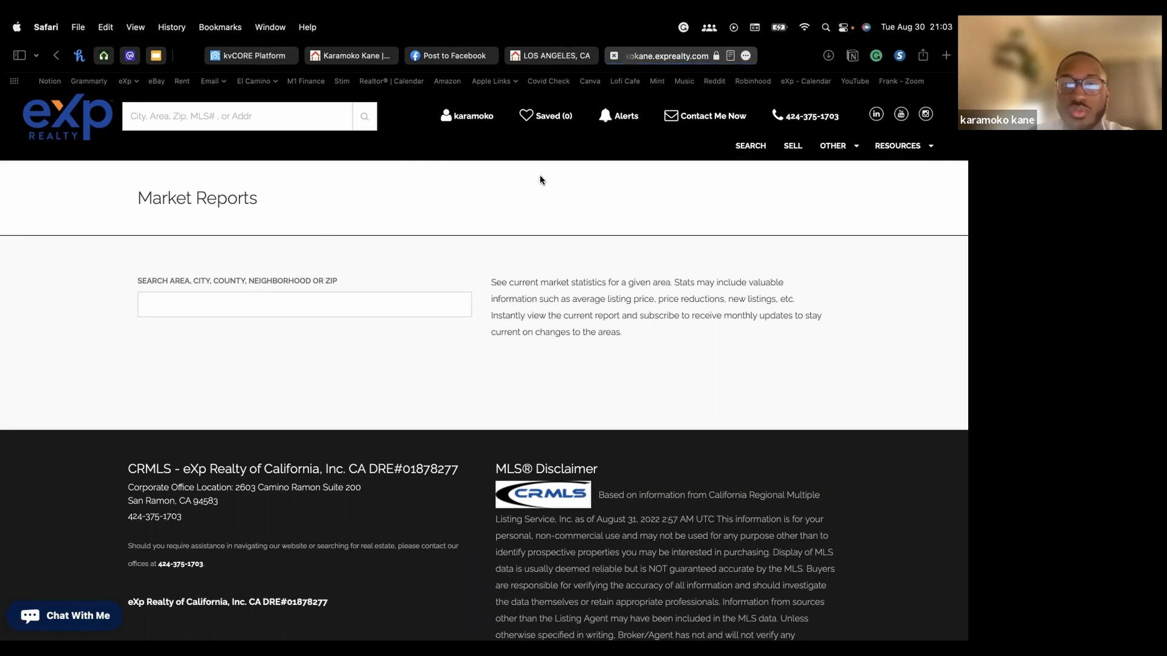
# Request a Hawthorne, CA market report, then scroll back to the search box
pyautogui.click(335, 309)
pyautogui.write('hawthorne')
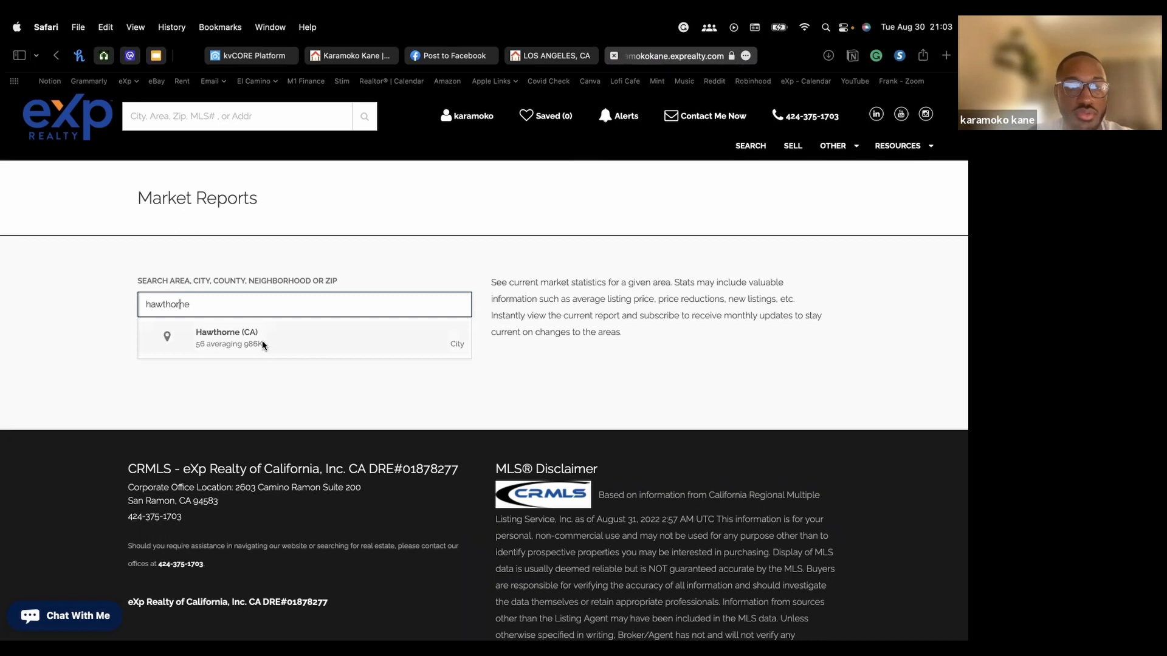
pyautogui.click(242, 341)
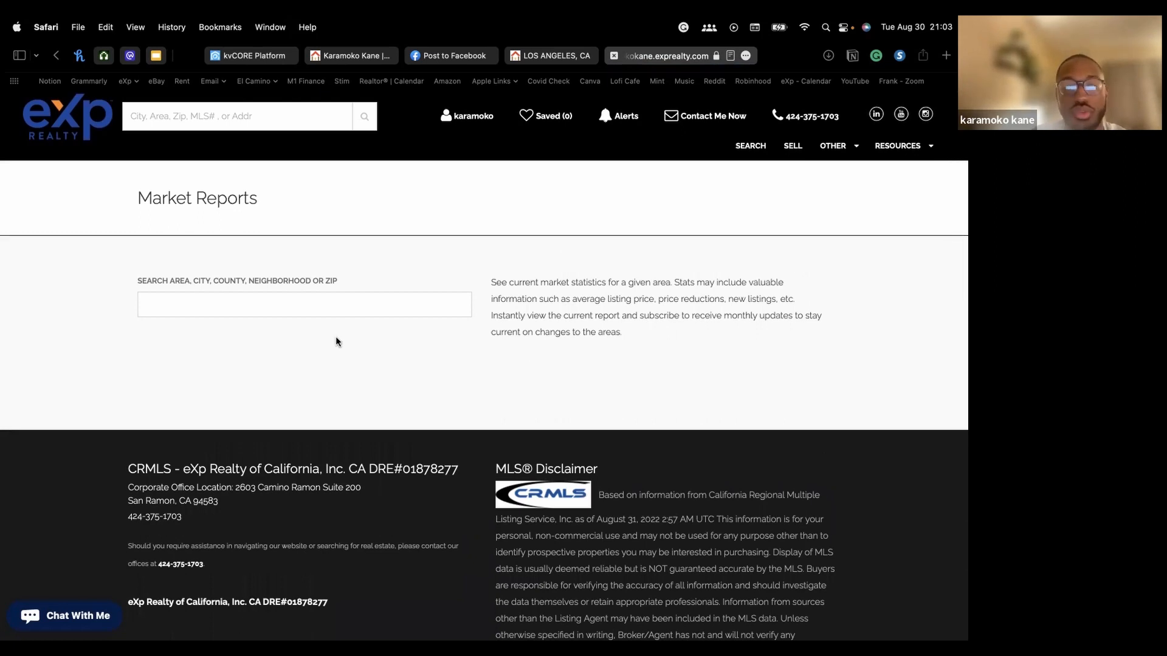
pyautogui.click(331, 303)
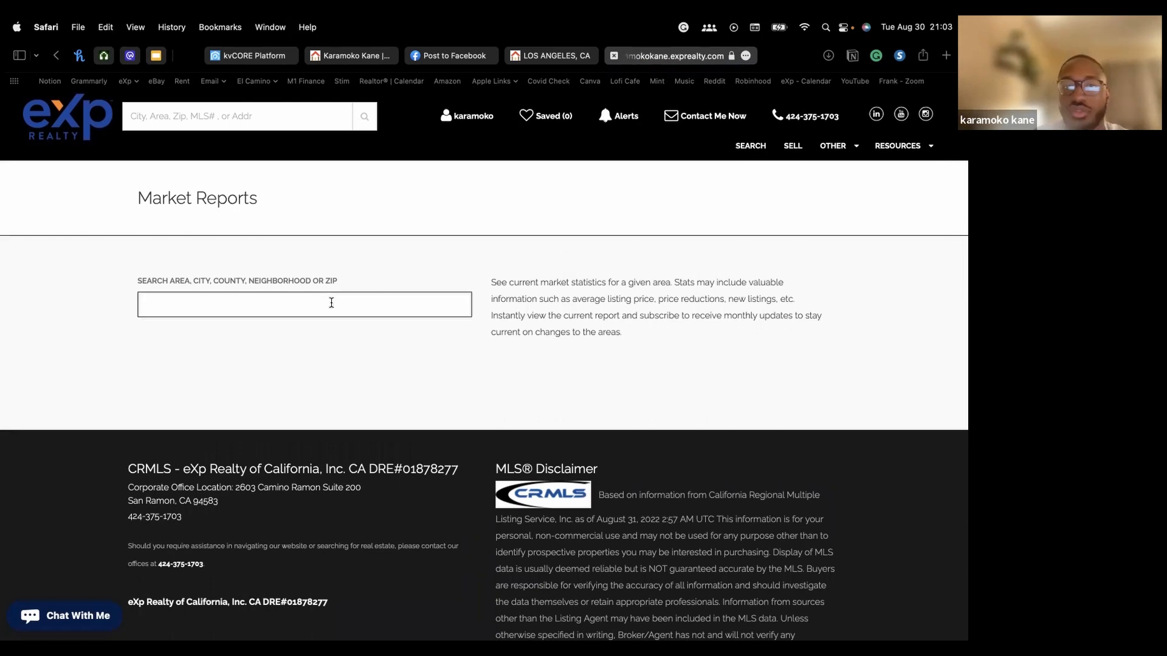
pyautogui.scroll(1, 355, 118)
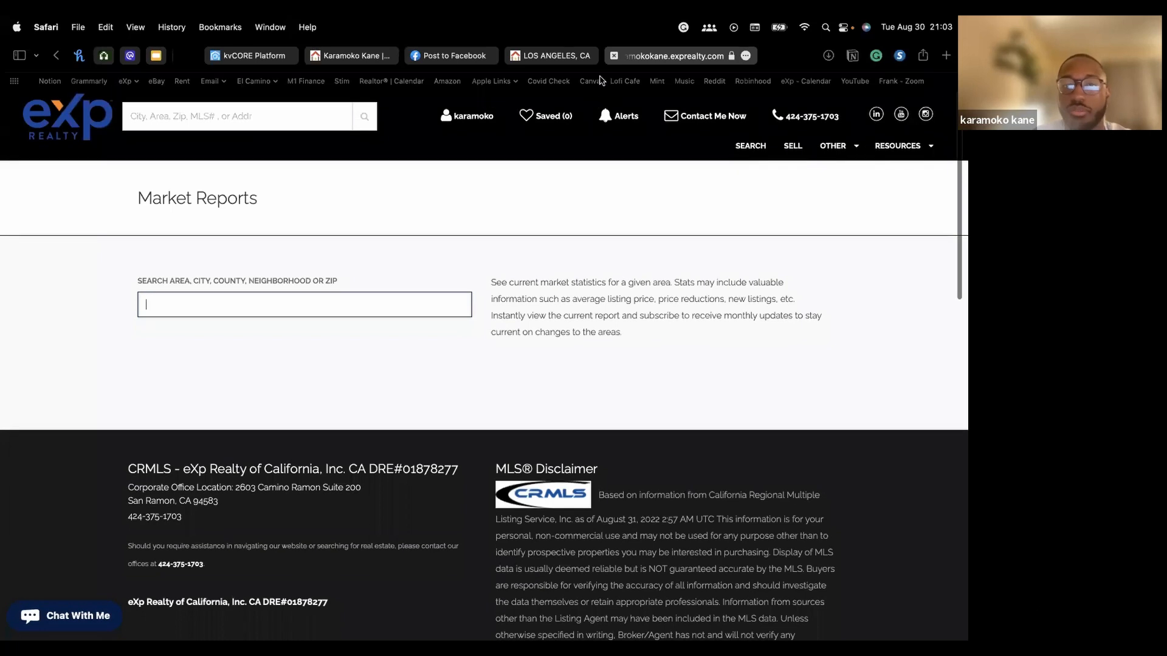
pyautogui.scroll(1, 462, 304)
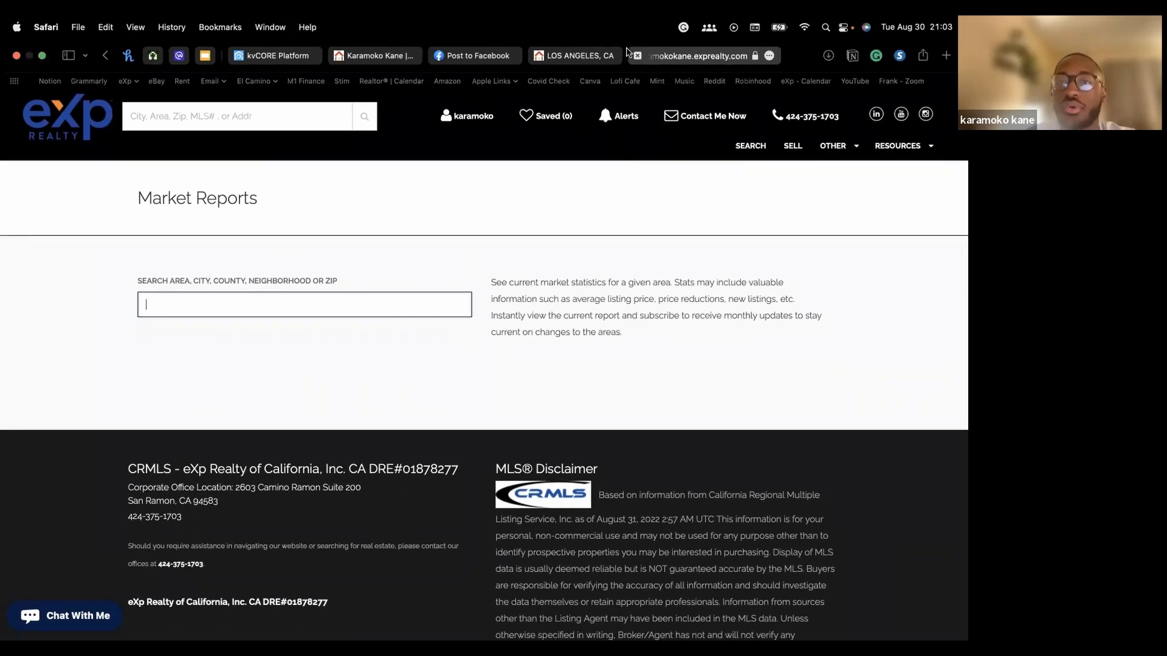
# Close the open market report tabs, including the Los Angeles report
pyautogui.click(637, 56)
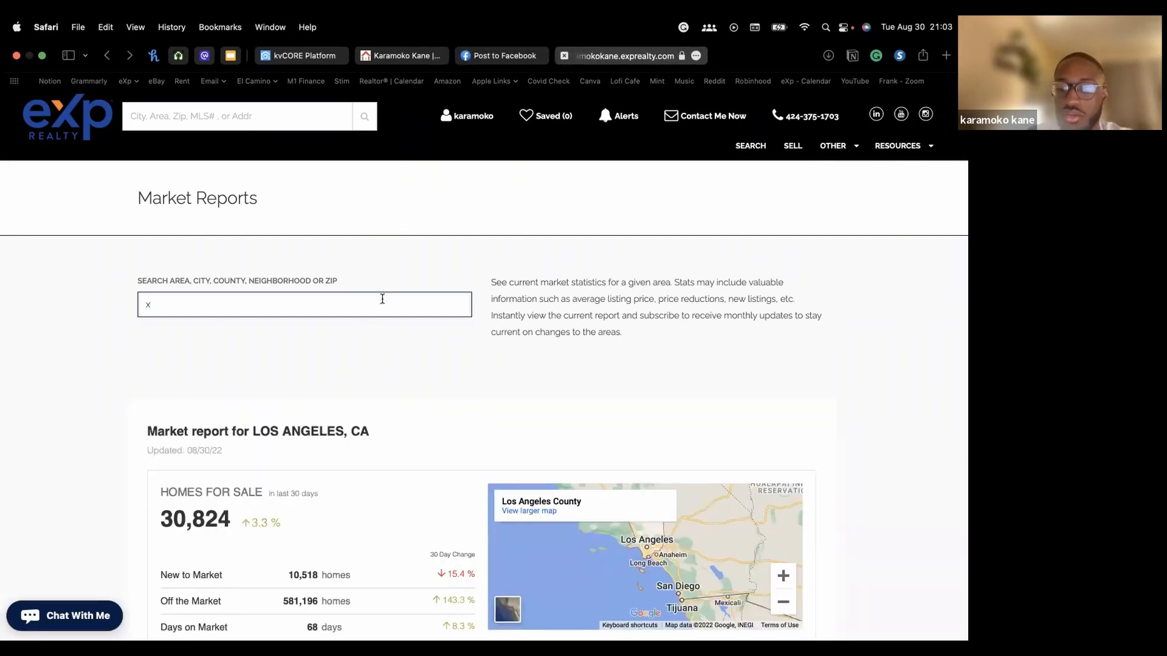
pyautogui.scroll(-6, 341, 425)
pyautogui.scroll(-2, 339, 435)
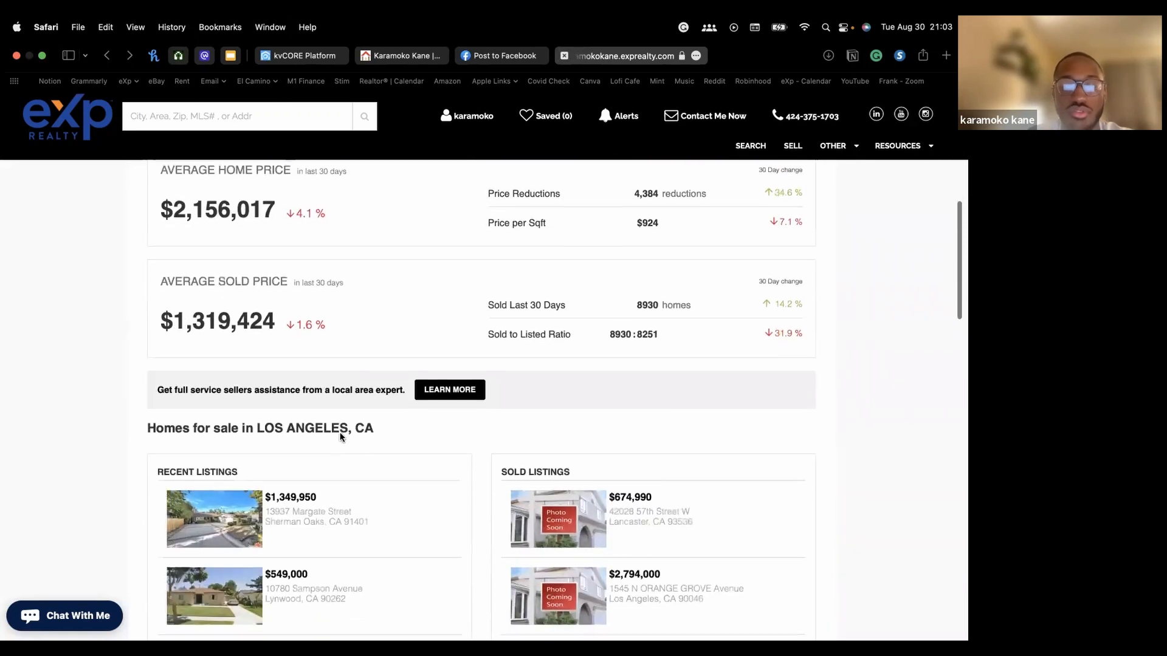
pyautogui.scroll(-2, 600, 199)
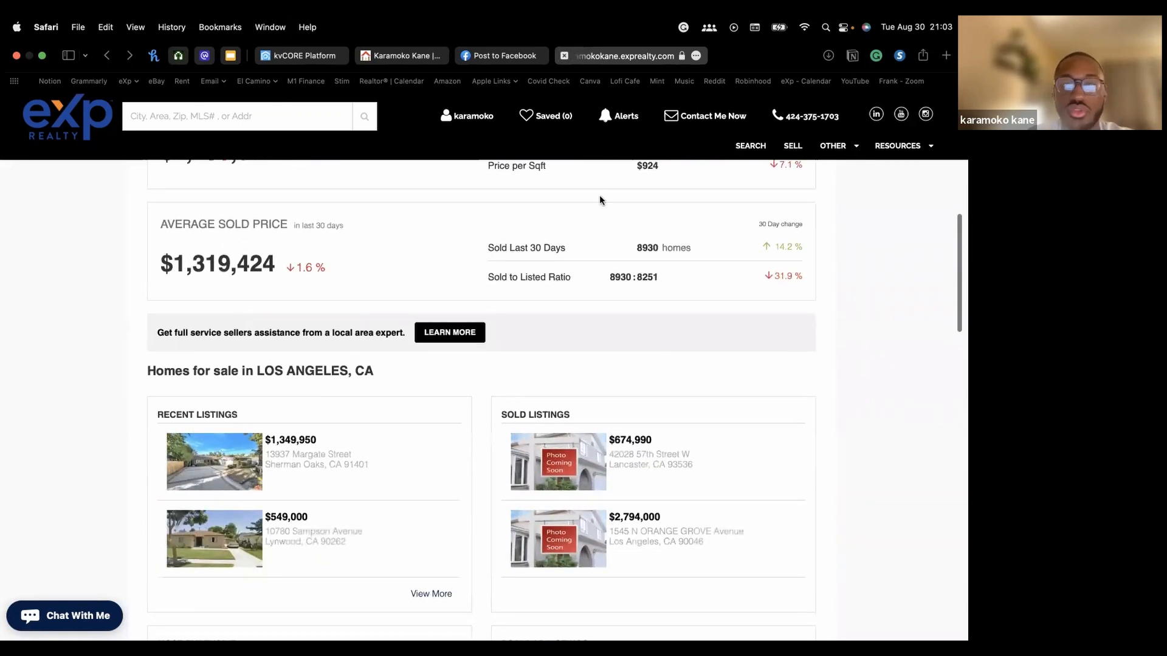
pyautogui.click(567, 56)
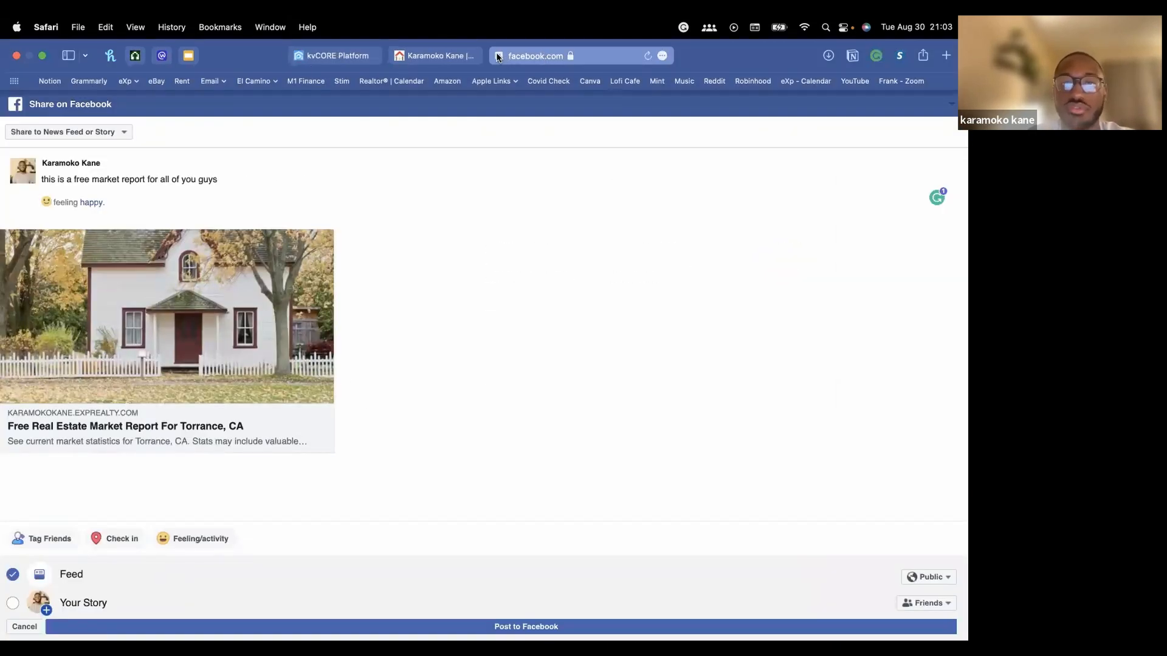
# Close the Facebook tab, leaving the page, and return to the kvCORE dashboard
pyautogui.click(497, 57)
pyautogui.click(505, 277)
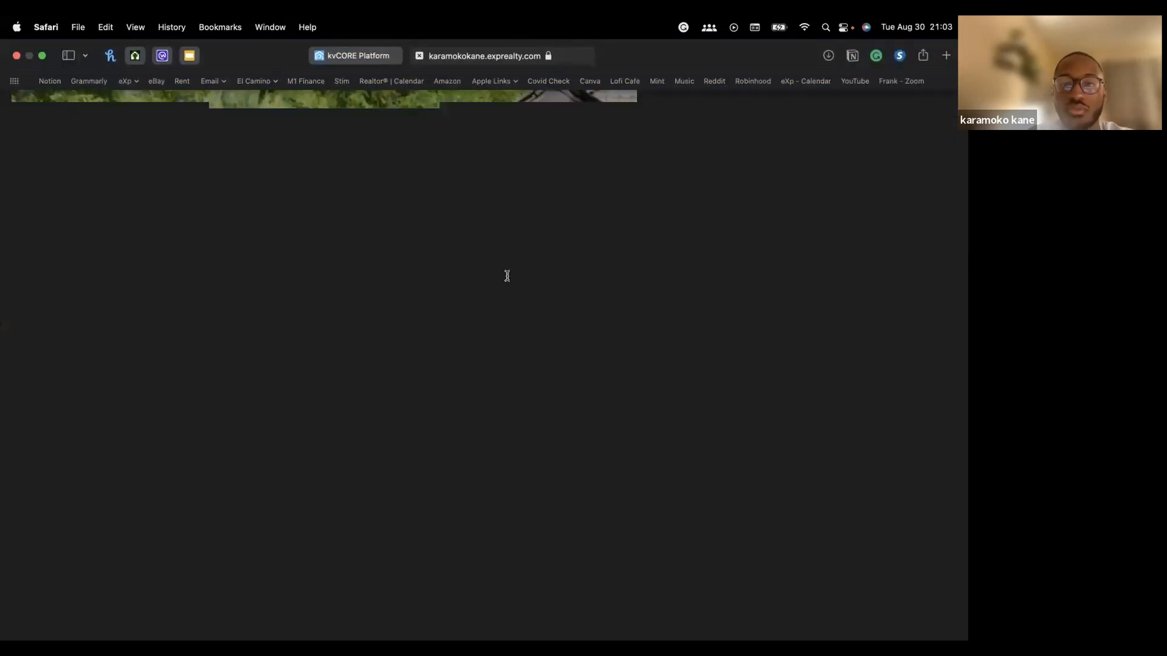
pyautogui.click(364, 55)
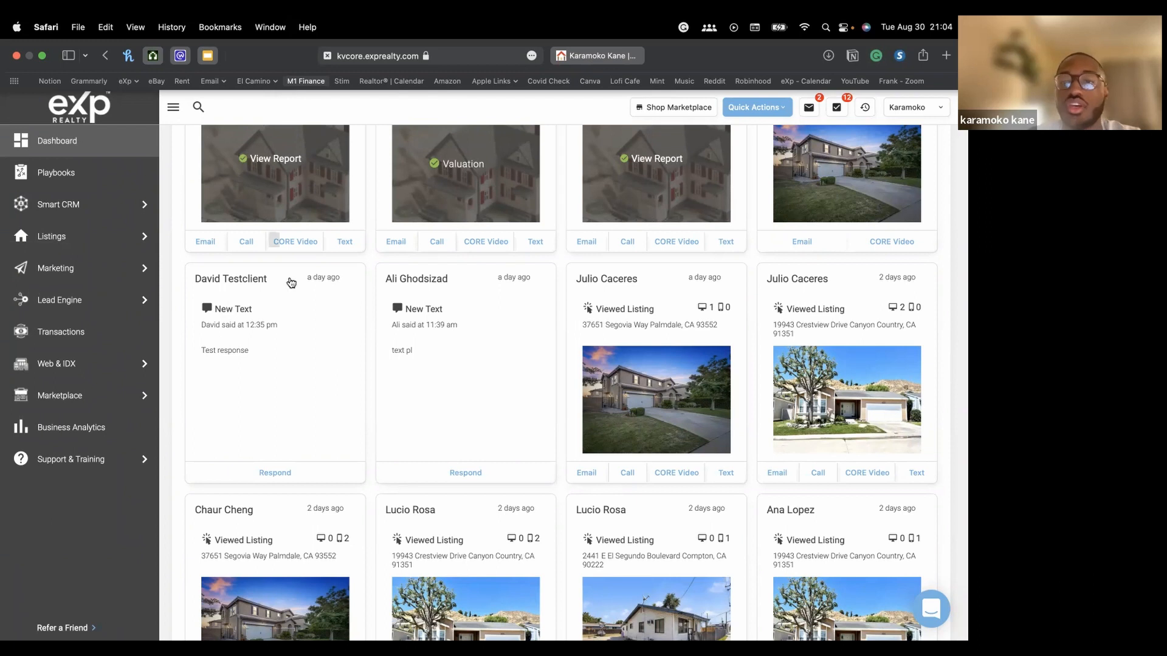
pyautogui.scroll(10, 402, 305)
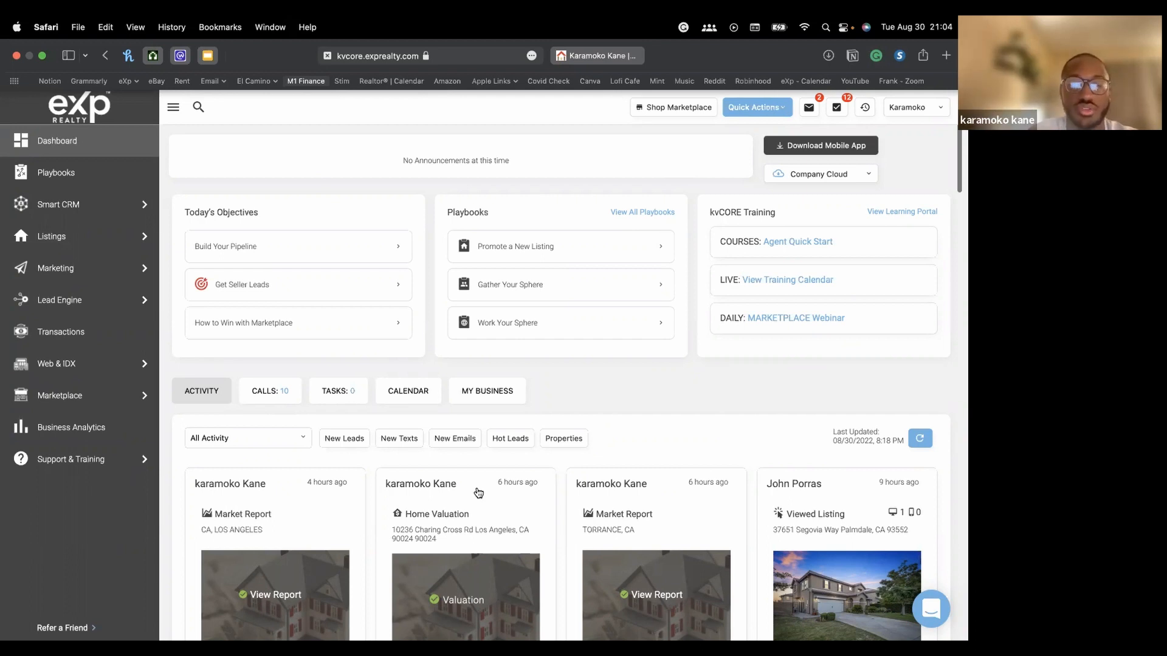
pyautogui.scroll(-5, 478, 493)
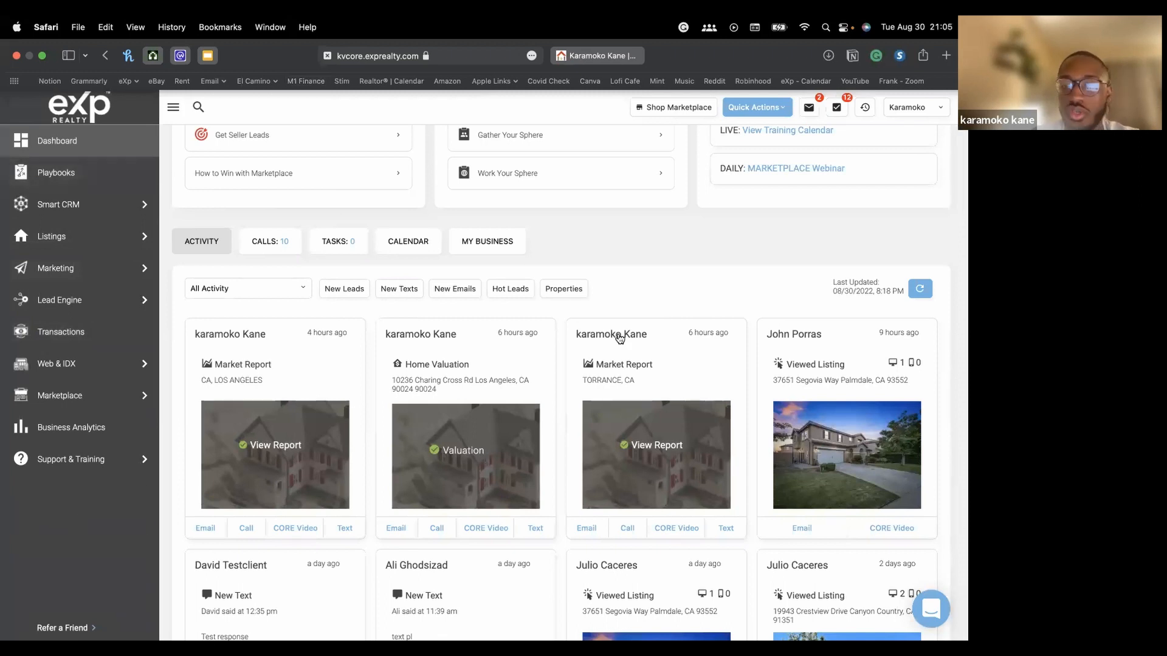
pyautogui.scroll(2, 639, 344)
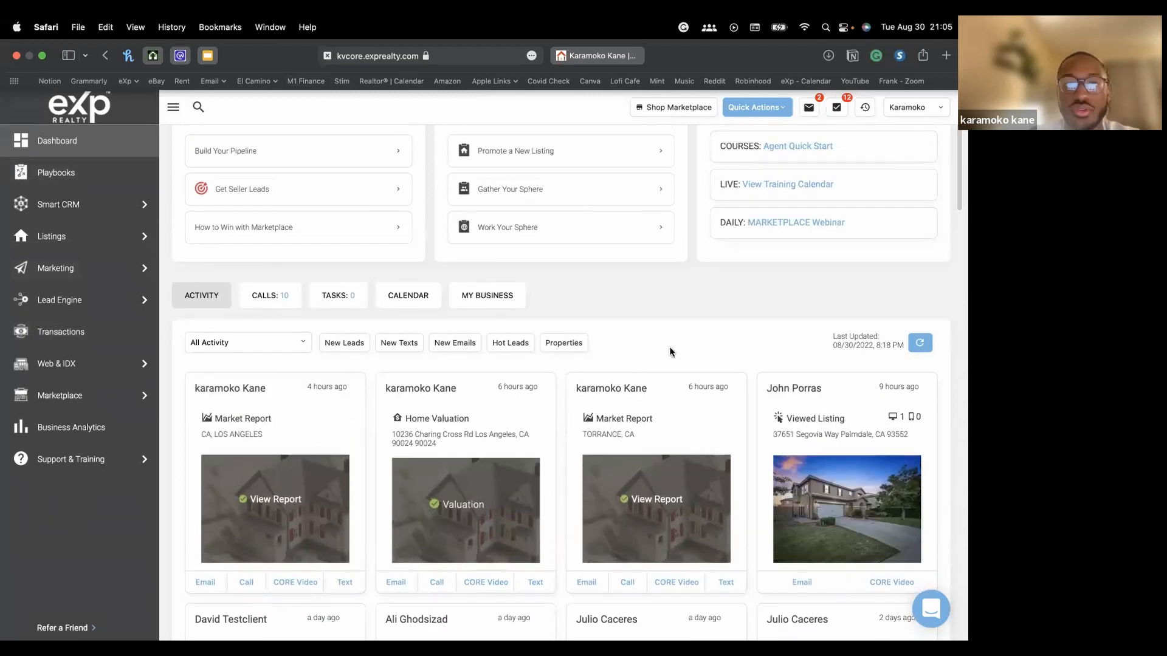
pyautogui.scroll(1, 659, 348)
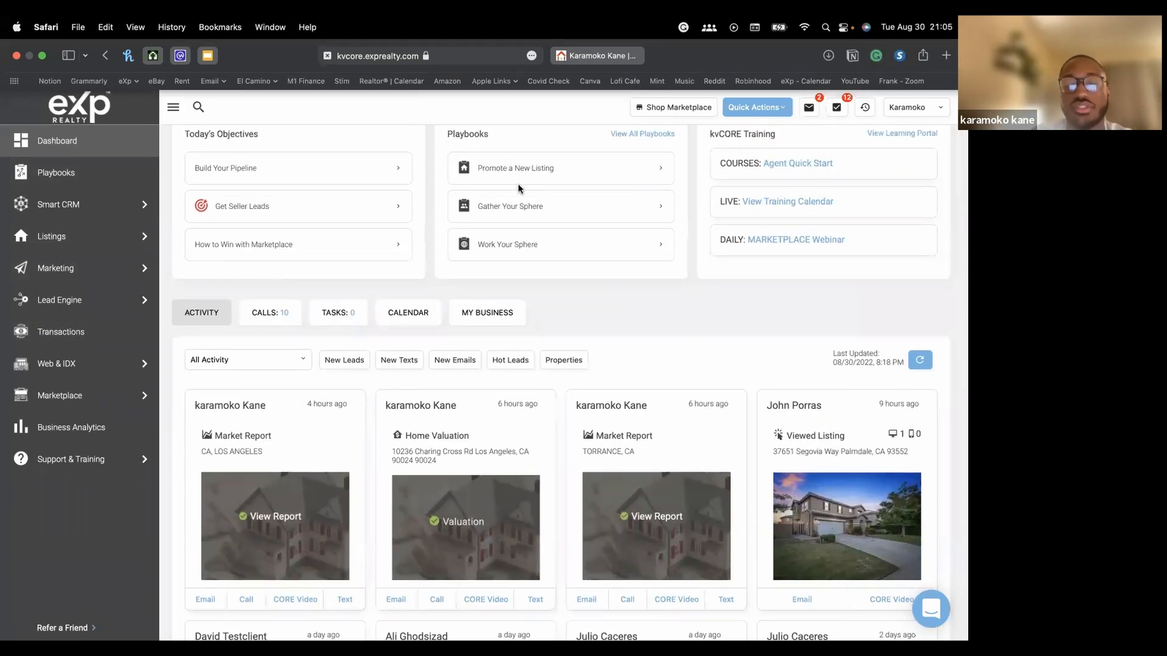
pyautogui.scroll(3, 520, 188)
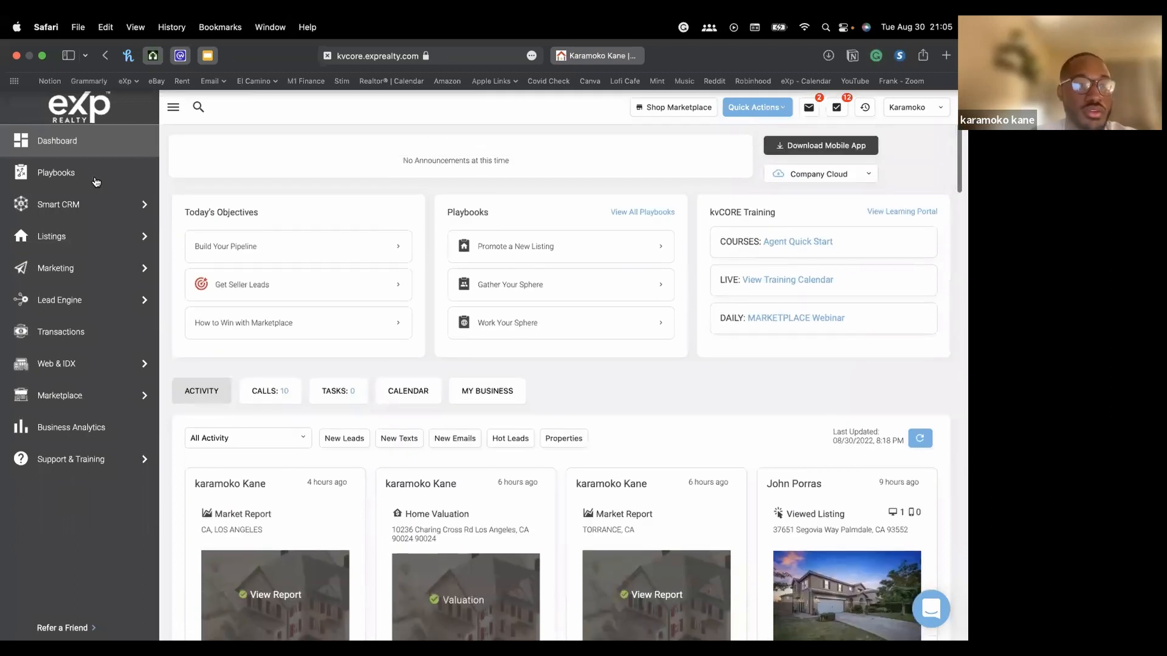
pyautogui.moveTo(70, 270)
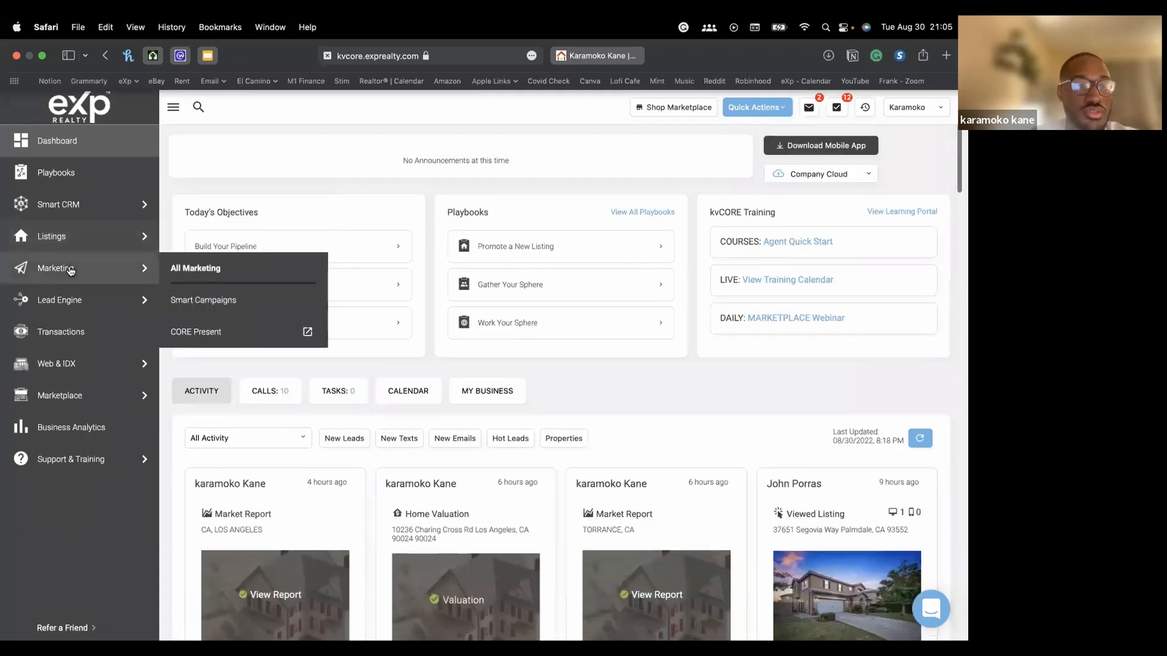
pyautogui.click(67, 174)
# Reopen the Gather Your Sphere playbook at its Capture social media sphere play
pyautogui.click(467, 477)
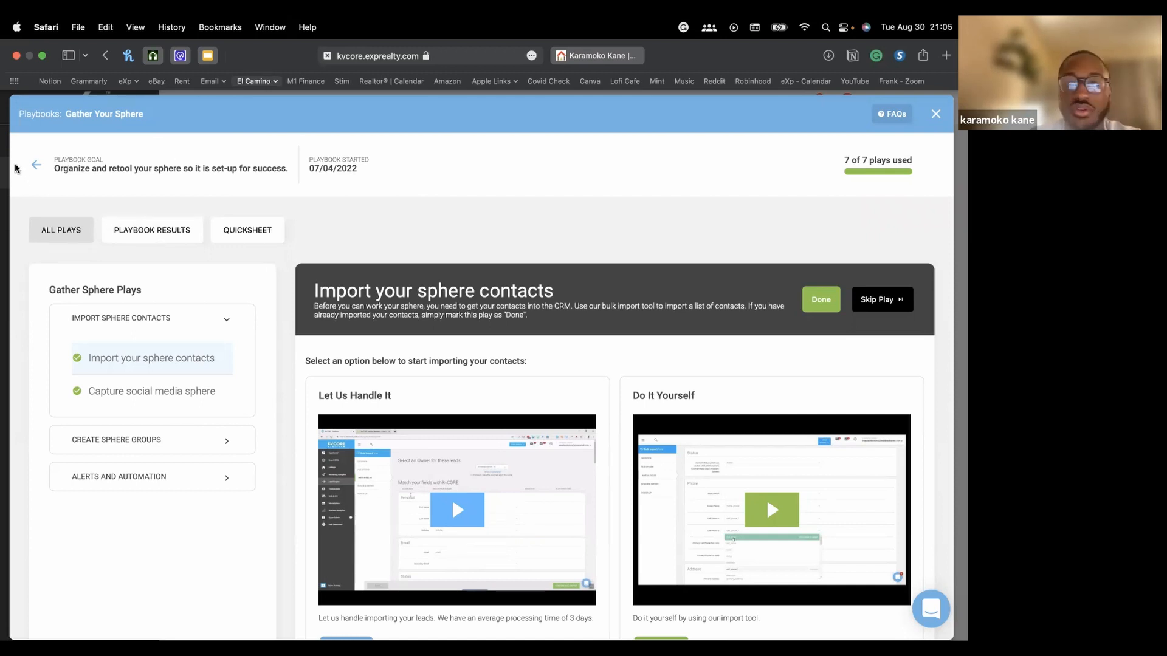
pyautogui.scroll(-3, 245, 287)
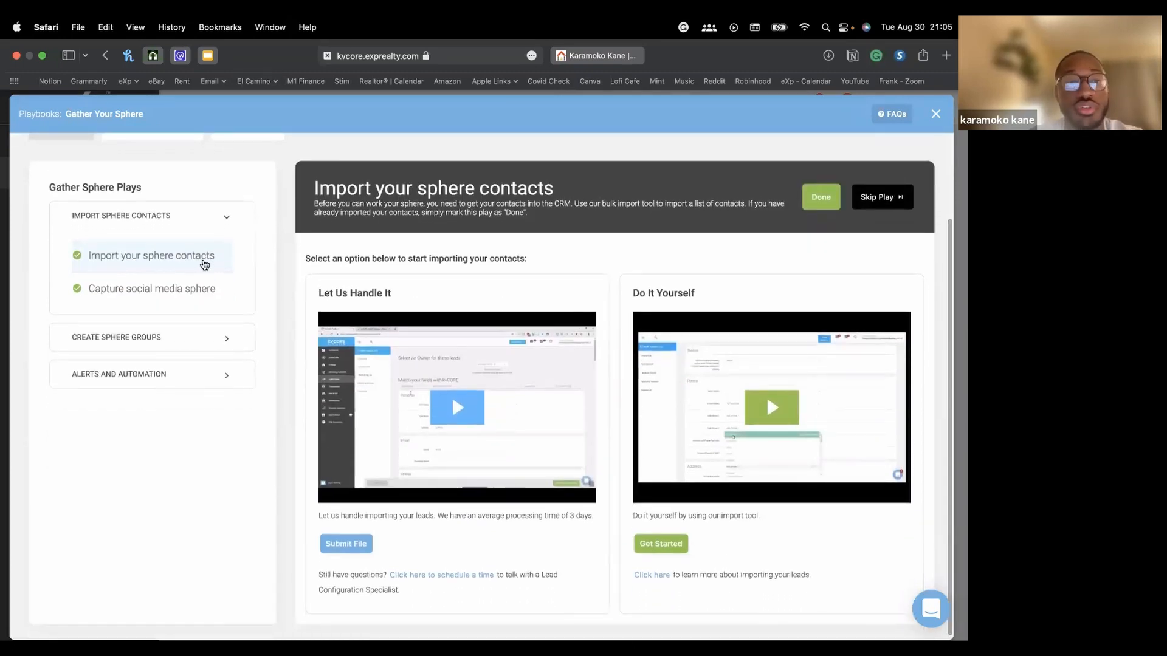
pyautogui.click(177, 289)
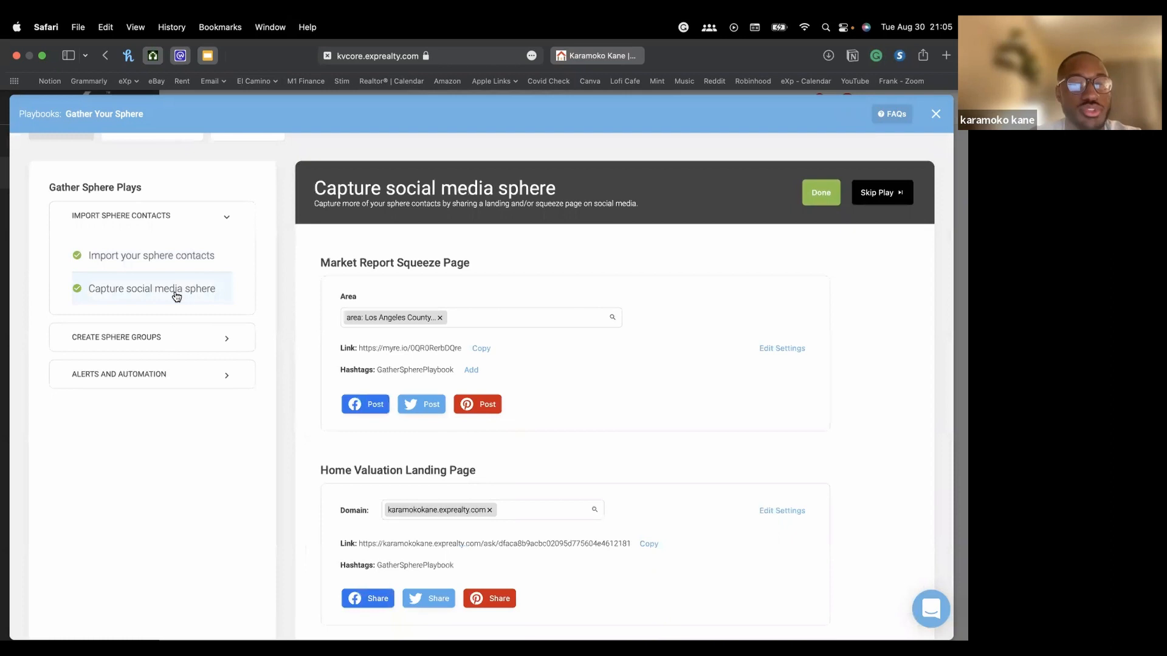
pyautogui.scroll(-1, 408, 315)
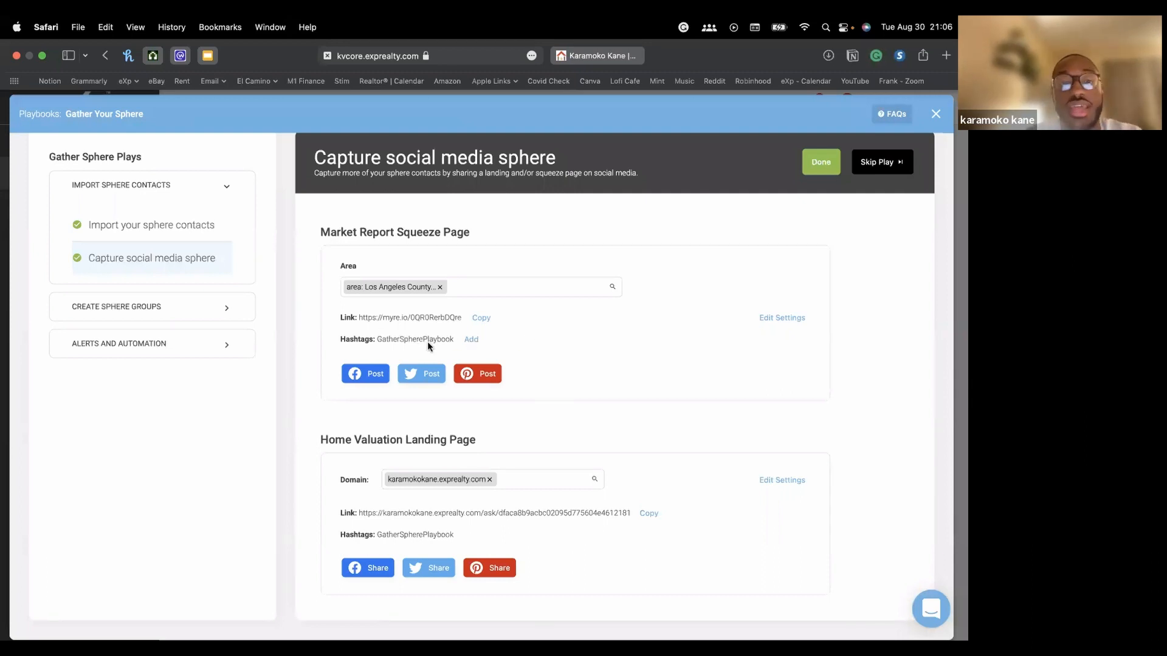
# Set the squeeze page Source to Facebook, add the hashtag 'test', and save
pyautogui.click(472, 341)
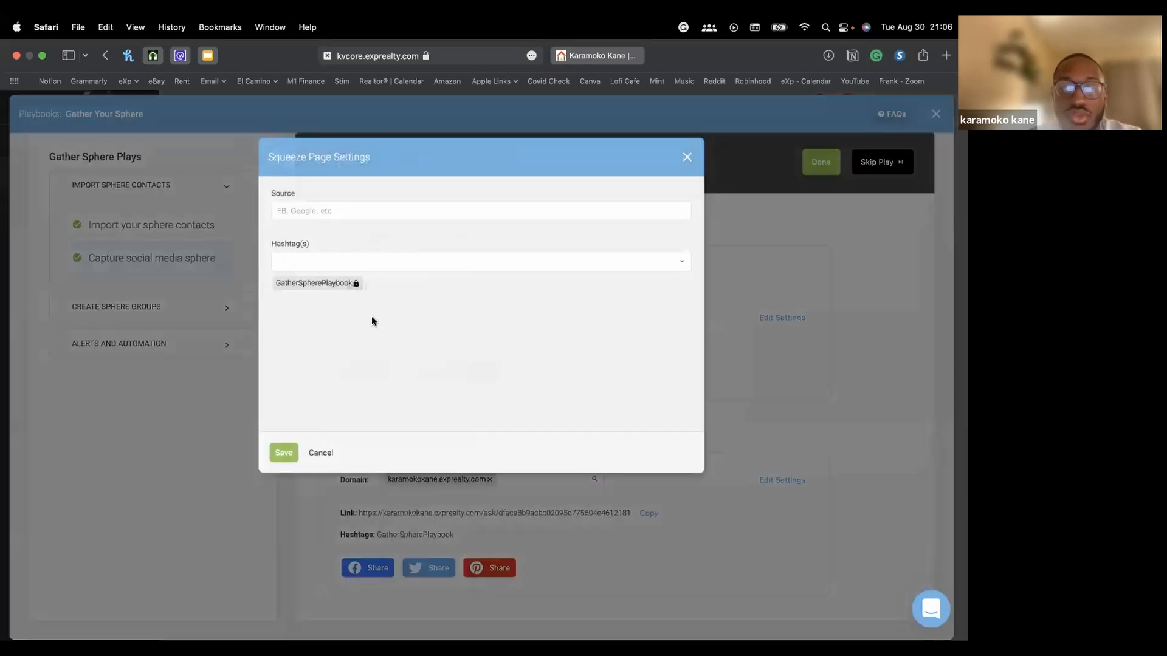
pyautogui.click(378, 212)
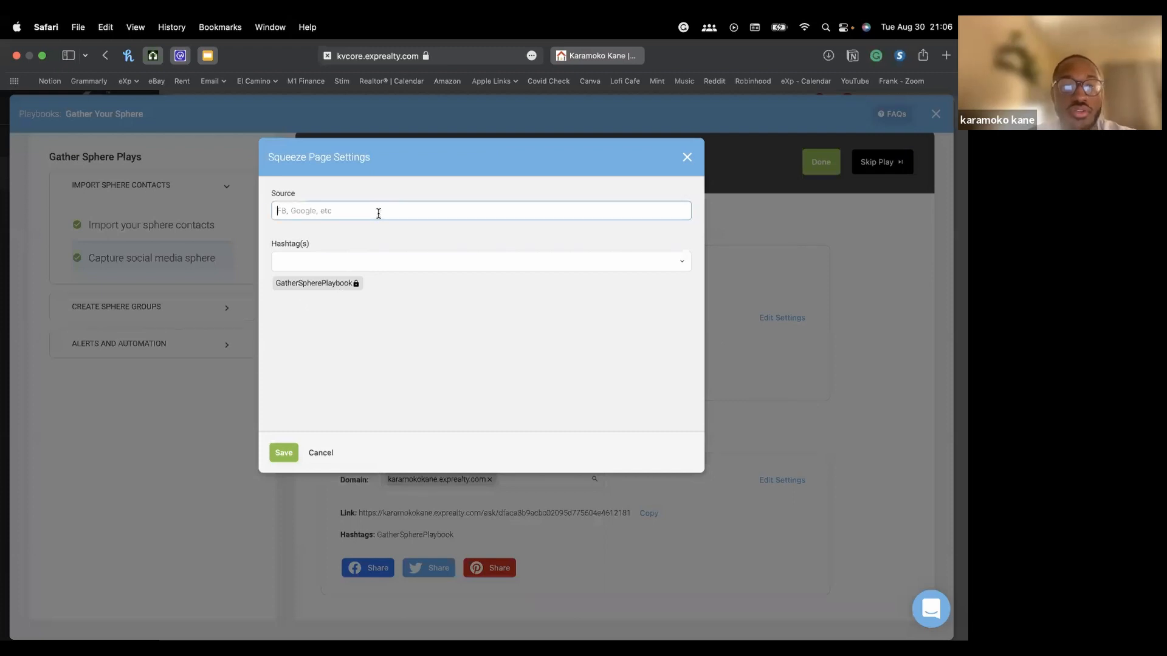
pyautogui.write('Facebook')
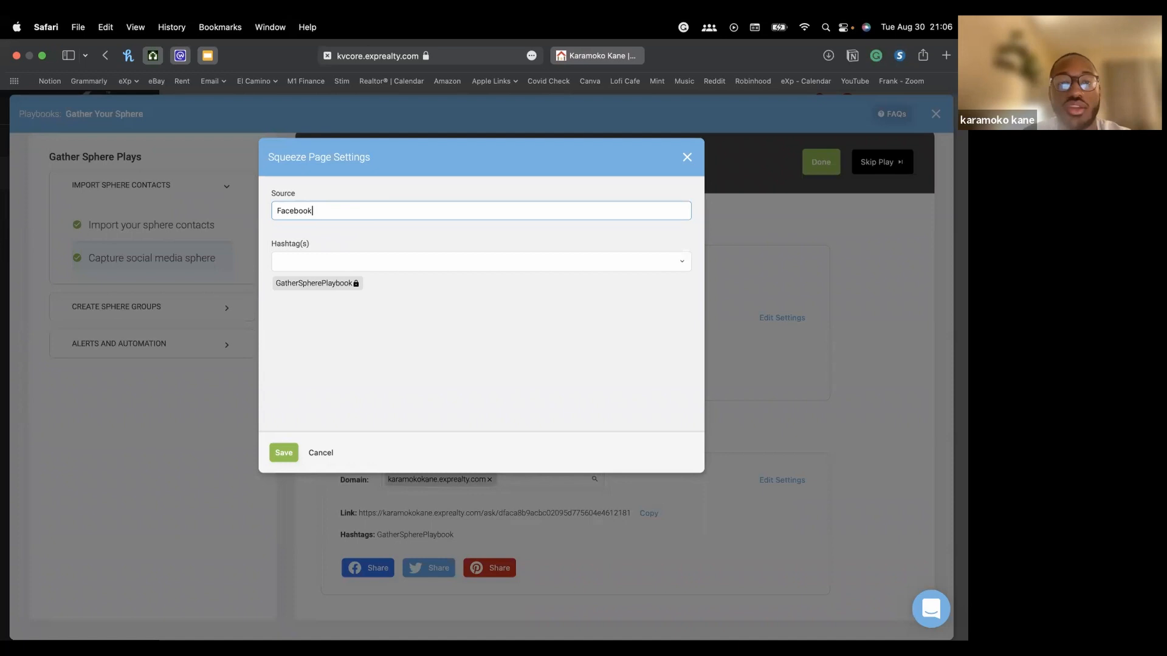
pyautogui.click(299, 263)
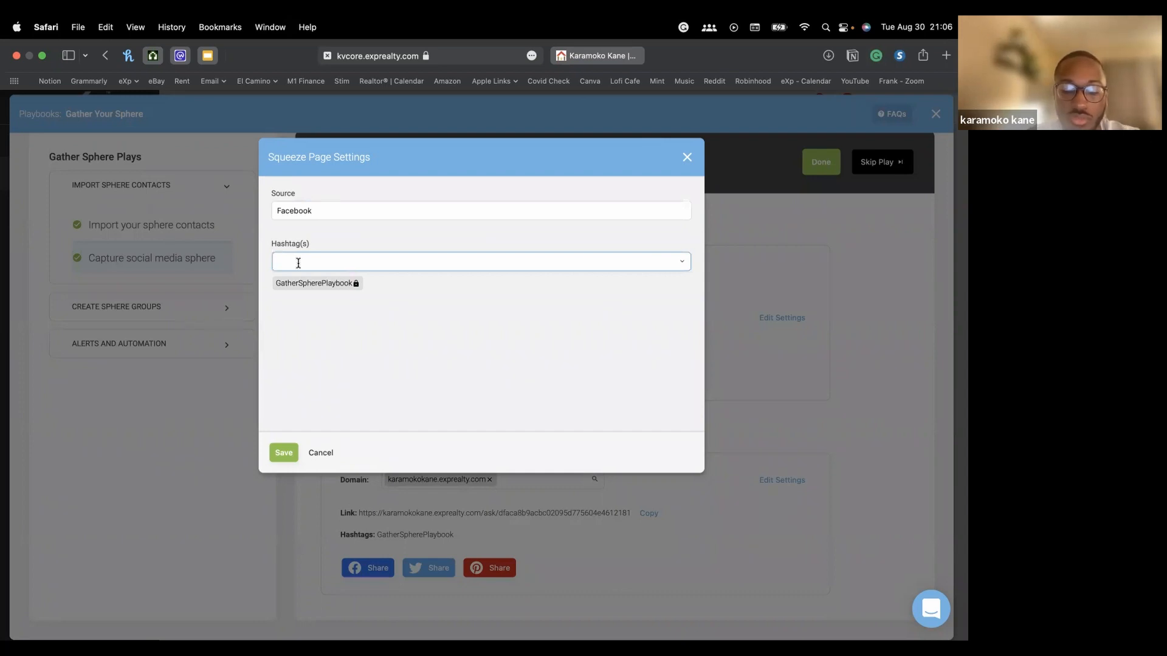
pyautogui.write('test')
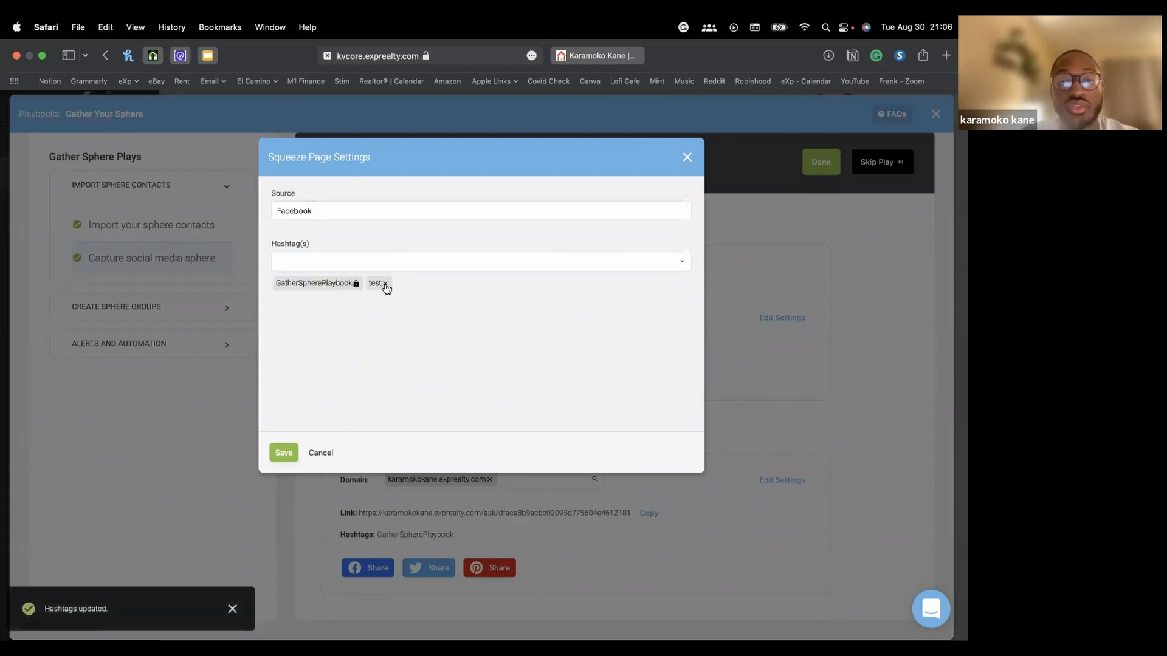
pyautogui.click(280, 453)
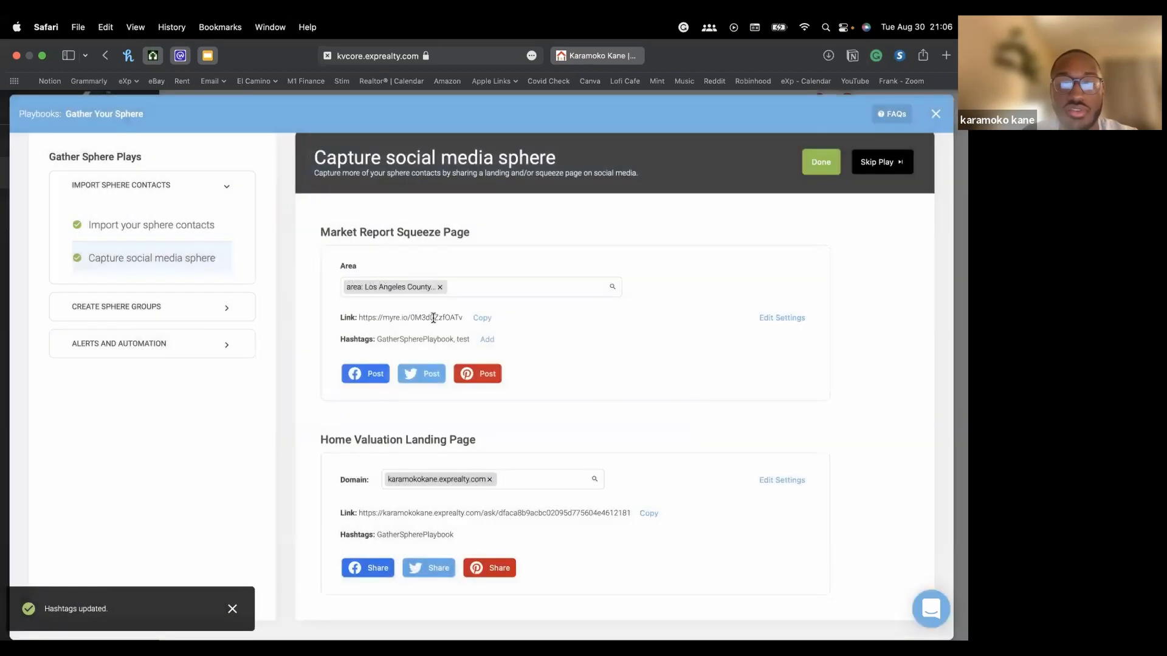
# Copy the Market Report Squeeze Page link
pyautogui.moveTo(408, 316); pyautogui.dragTo(452, 317)
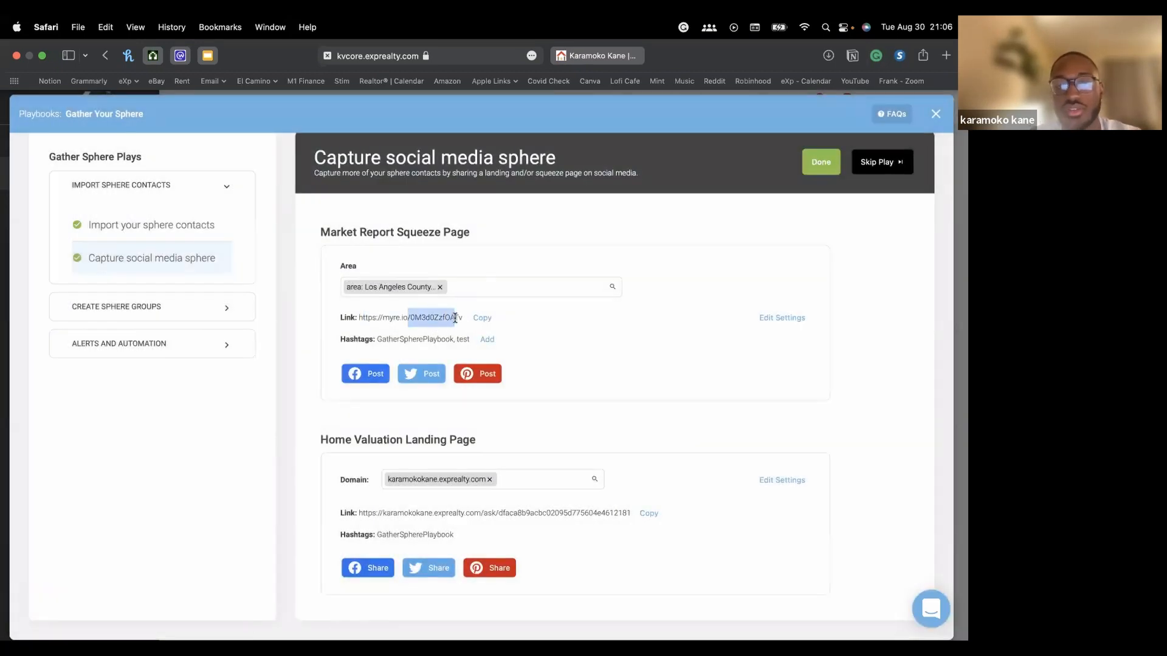
pyautogui.click(431, 321)
pyautogui.click(478, 320)
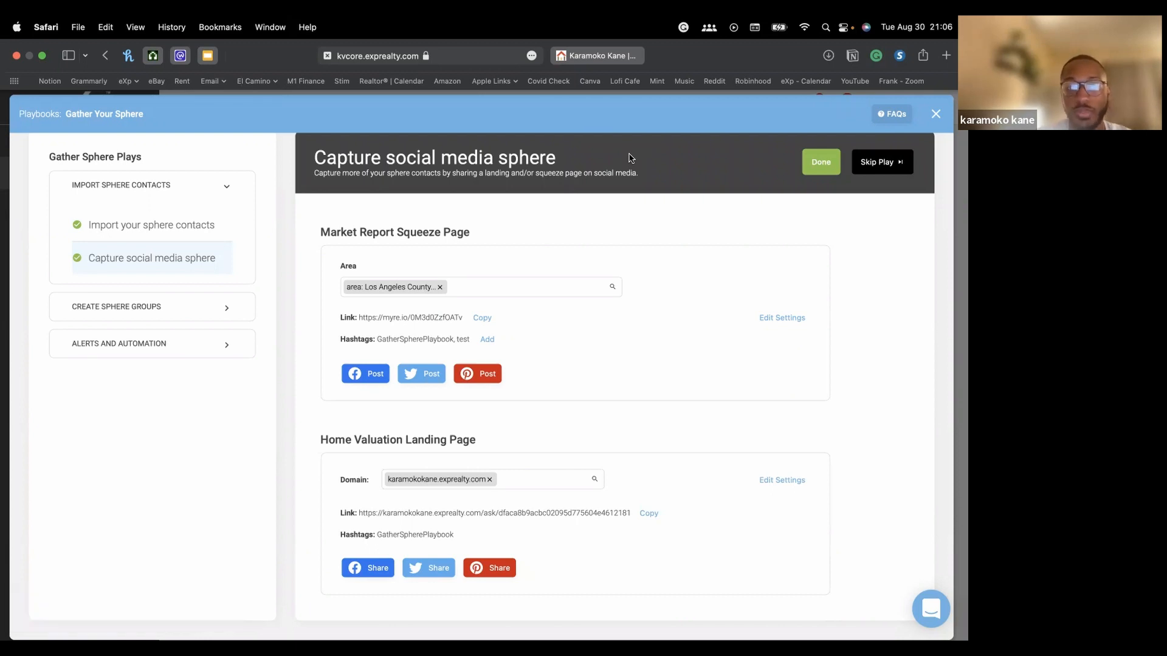
# Reopen the squeeze page's hashtag settings showing GatherSpherePlaybook and test
pyautogui.doubleClick(463, 339)
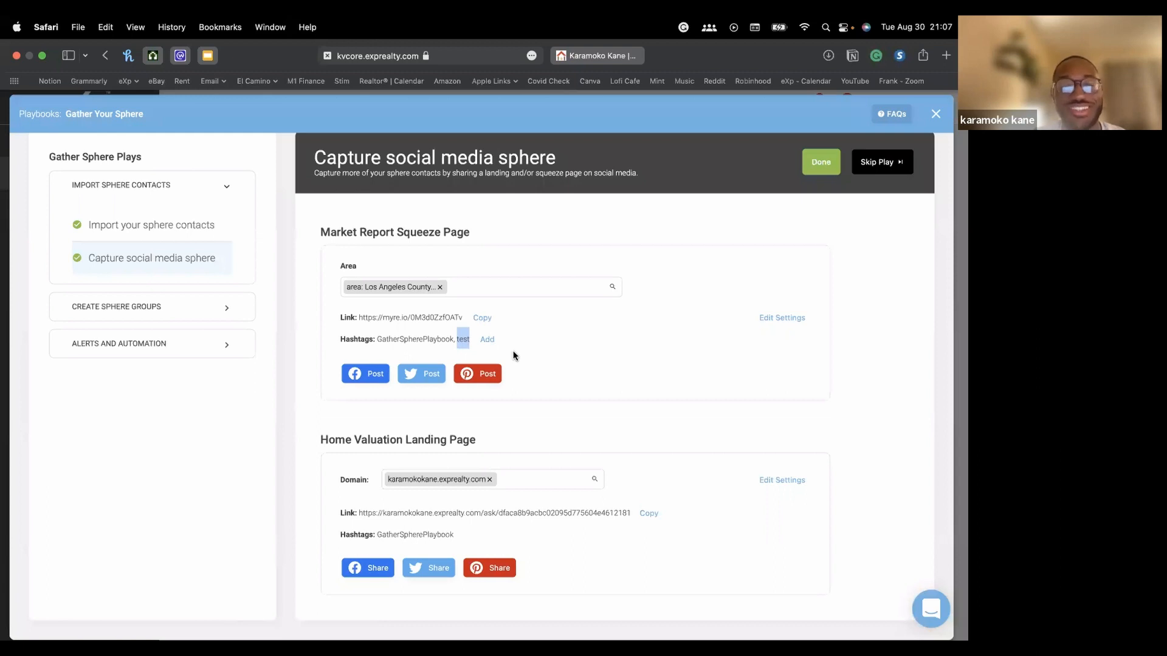
pyautogui.click(462, 340)
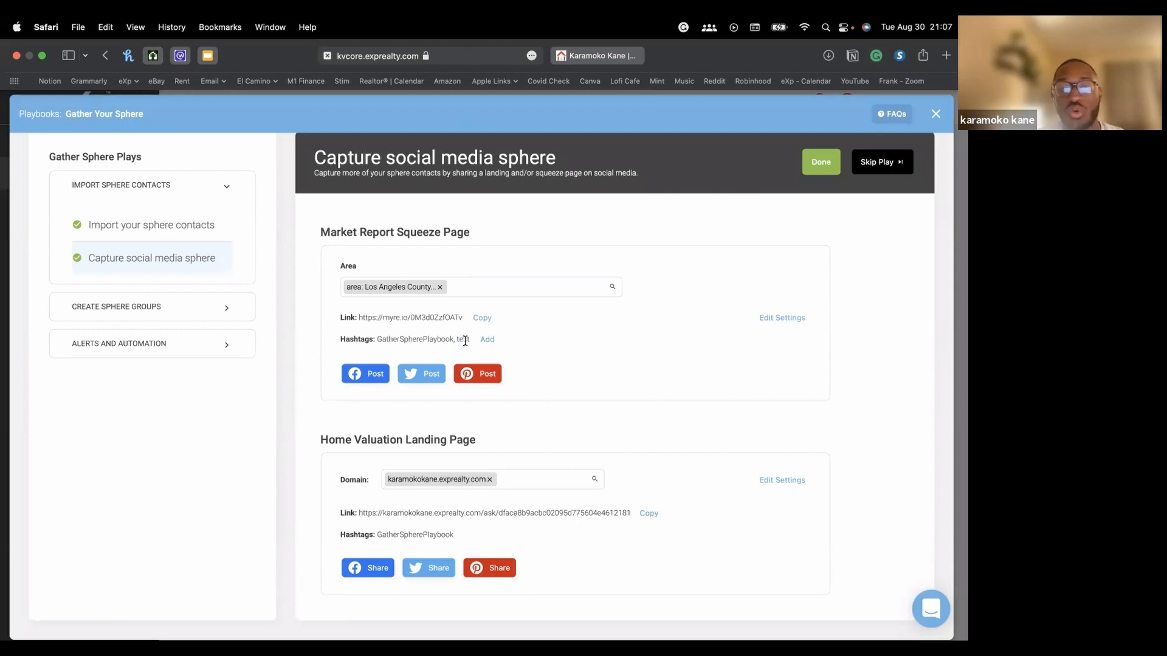
pyautogui.doubleClick(465, 341)
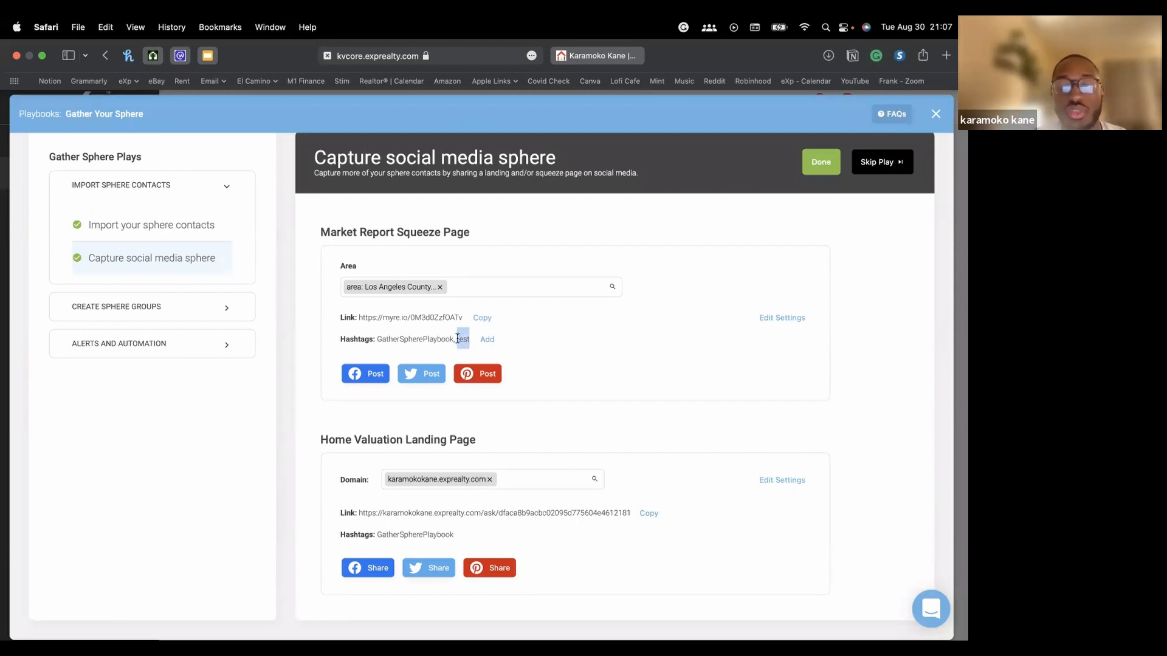
pyautogui.click(490, 340)
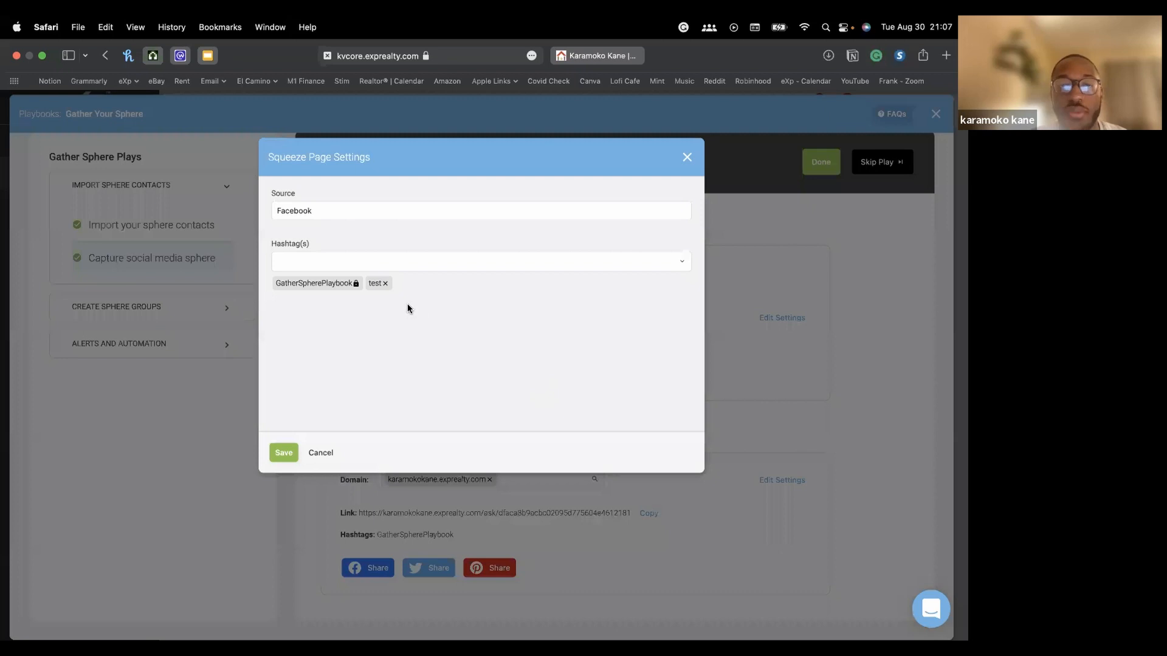
# Delete the 'test' tag and save, keeping only GatherSpherePlaybook on the squeeze page
pyautogui.click(385, 283)
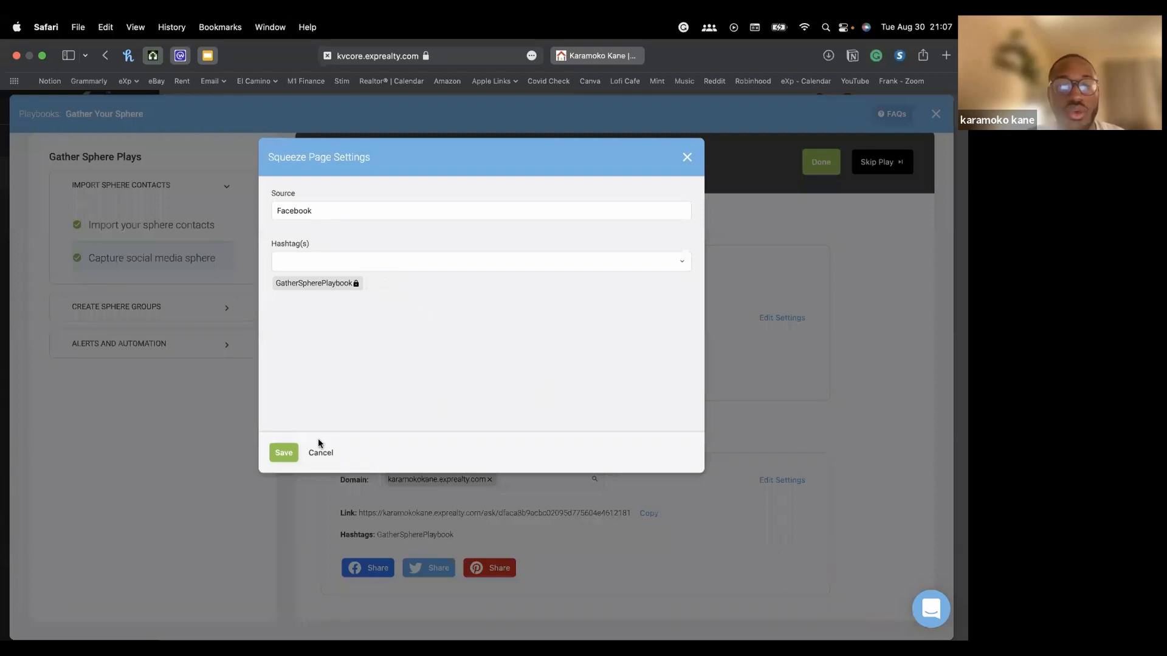
pyautogui.click(281, 454)
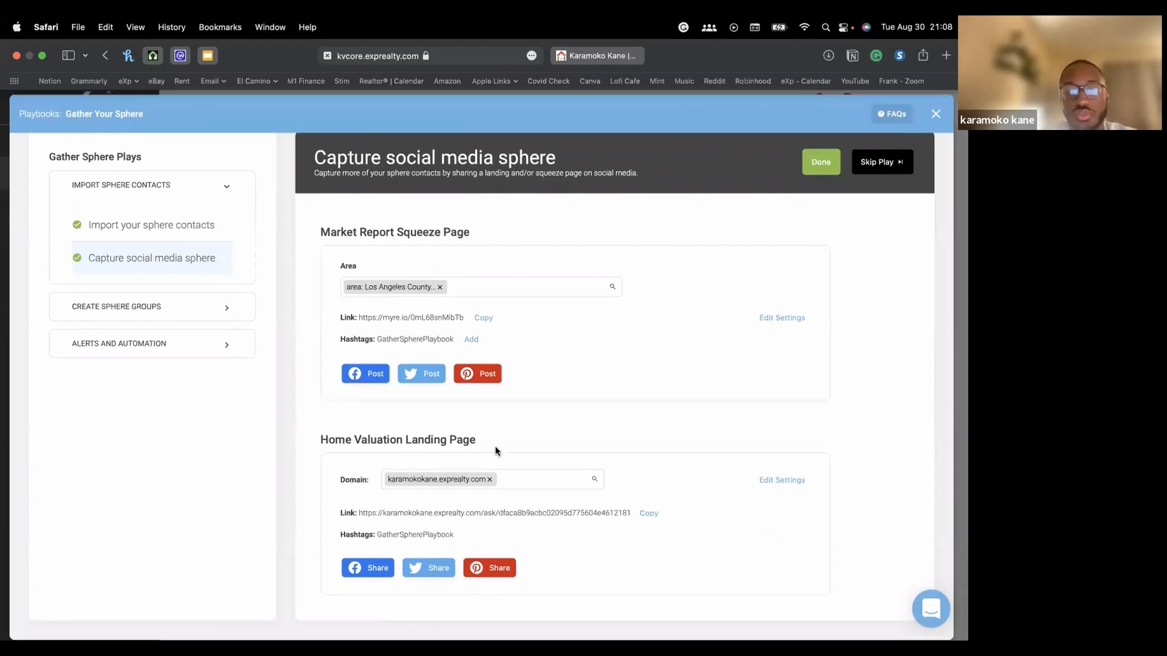
pyautogui.moveTo(319, 440); pyautogui.dragTo(482, 443)
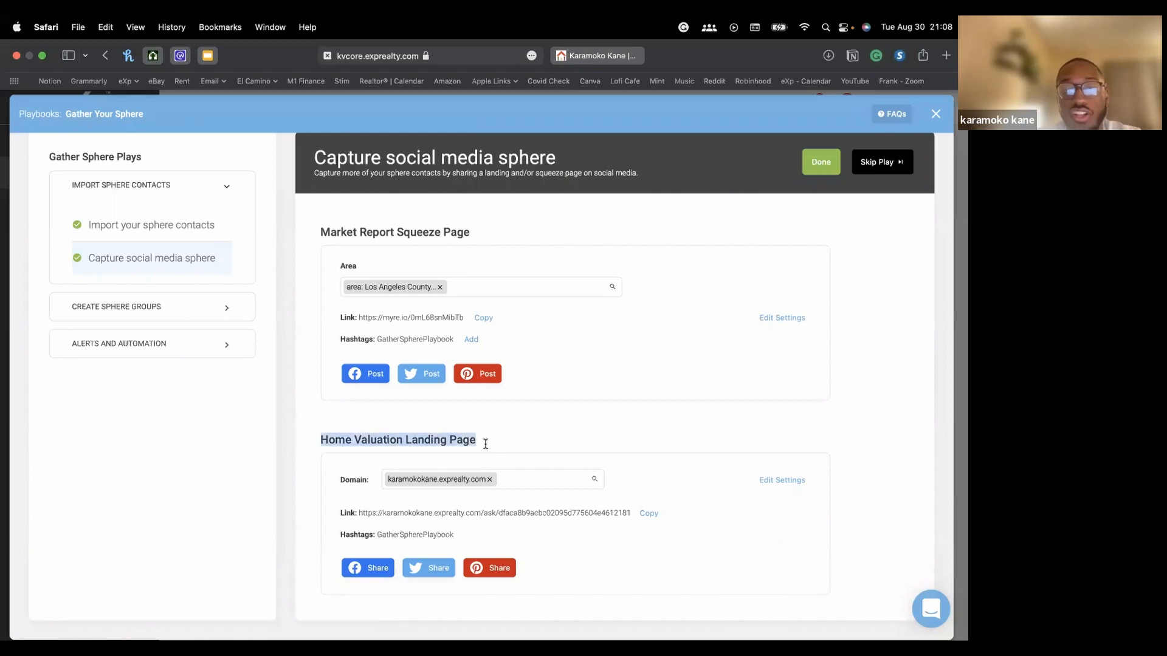
pyautogui.click(519, 439)
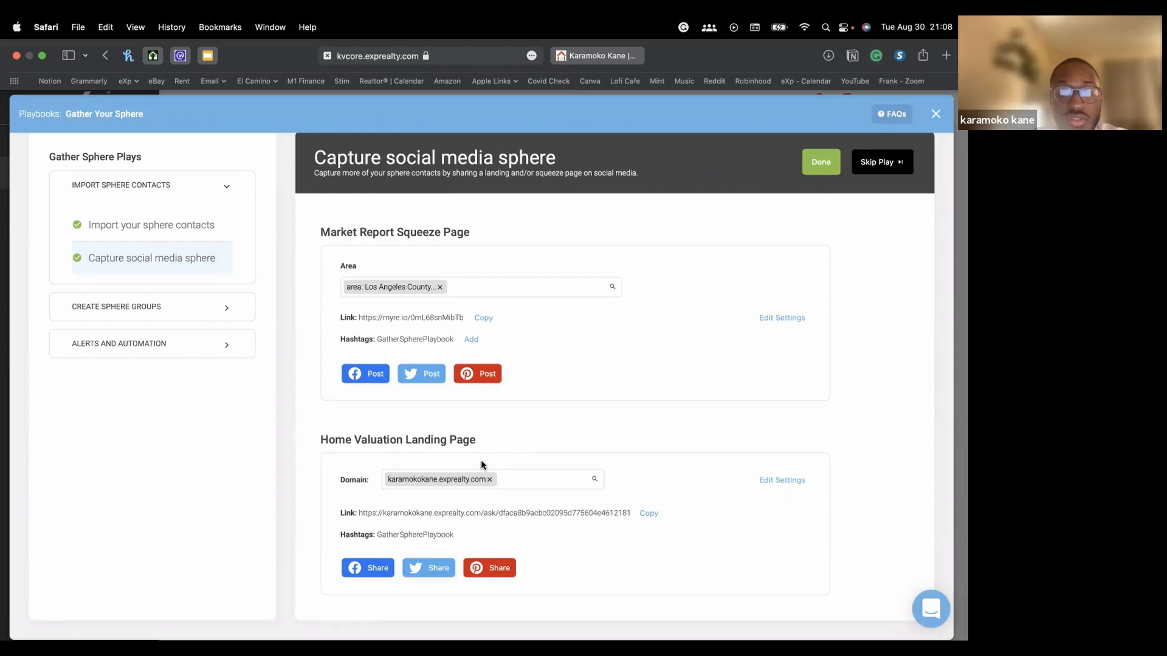
# Choose karamokokane.exprealty.com as the Home Valuation Landing Page domain and copy its link
pyautogui.moveTo(353, 514); pyautogui.dragTo(581, 516)
pyautogui.click(581, 516)
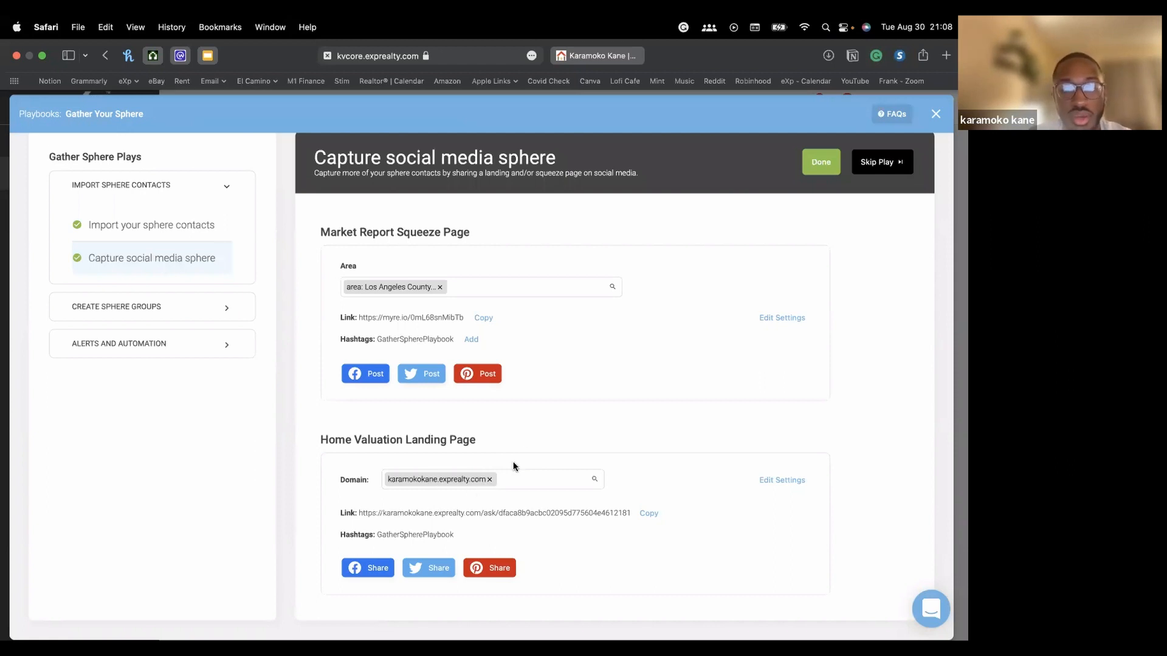
pyautogui.click(490, 483)
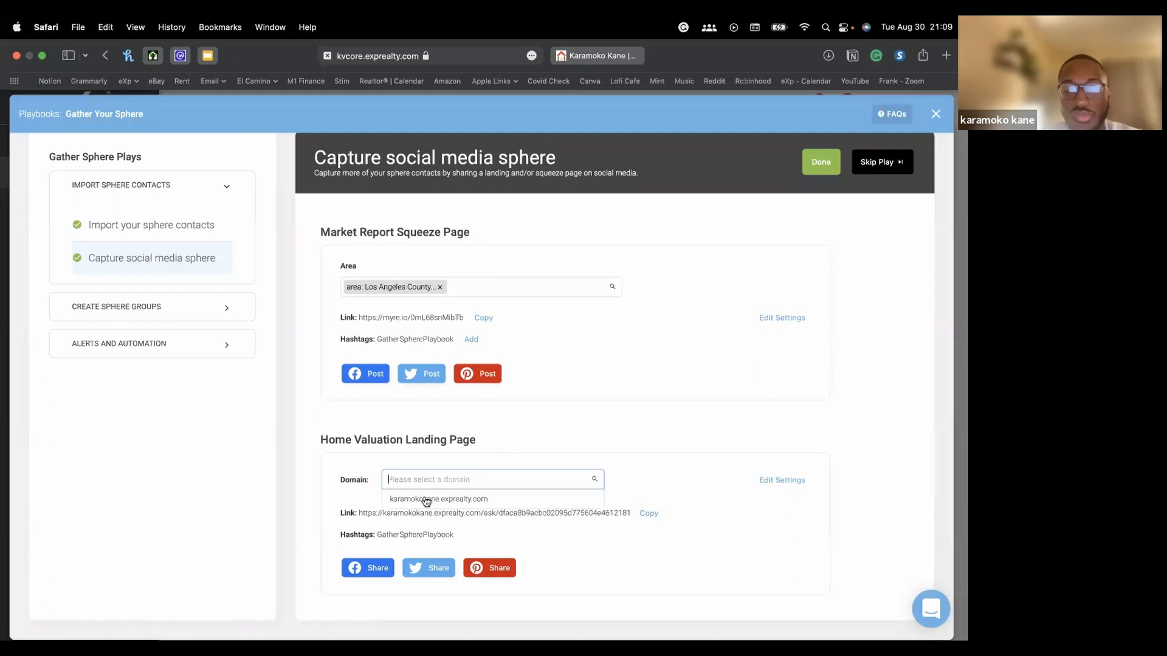
pyautogui.click(438, 499)
pyautogui.click(489, 480)
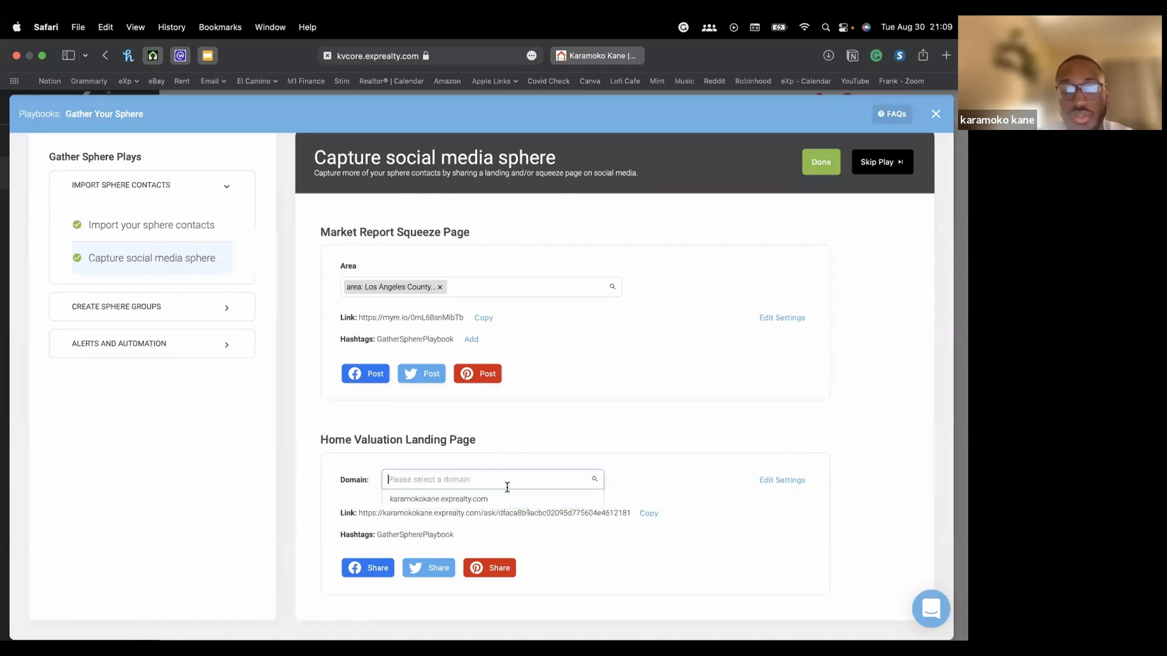
pyautogui.click(476, 499)
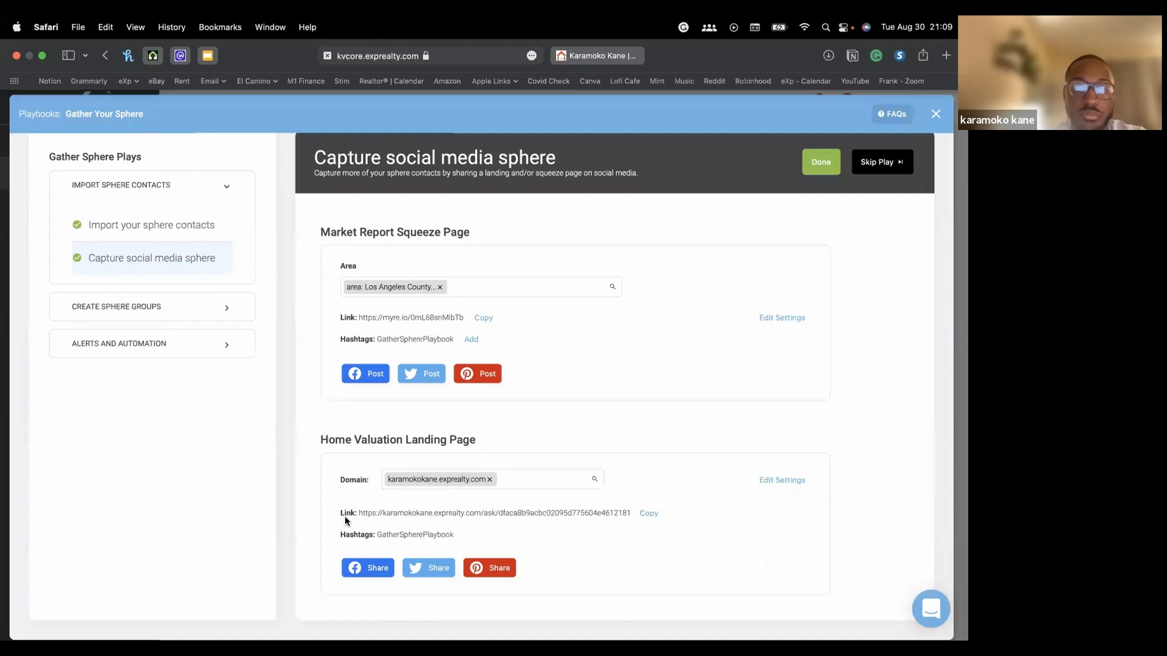
pyautogui.moveTo(355, 514); pyautogui.dragTo(483, 514)
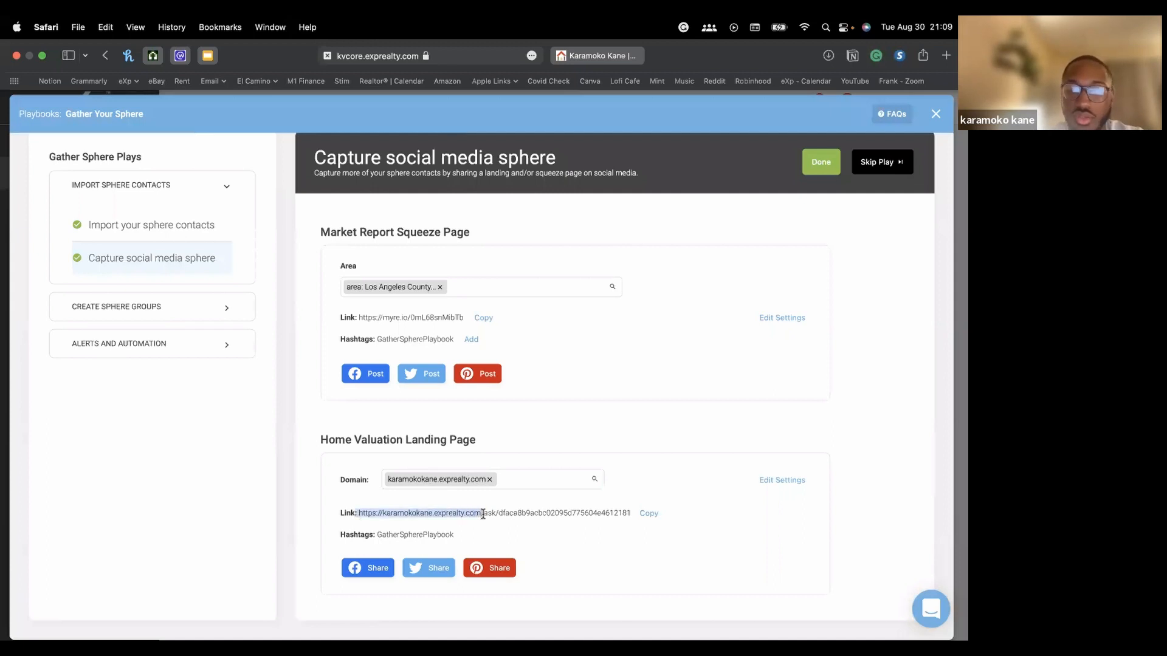
pyautogui.click(648, 517)
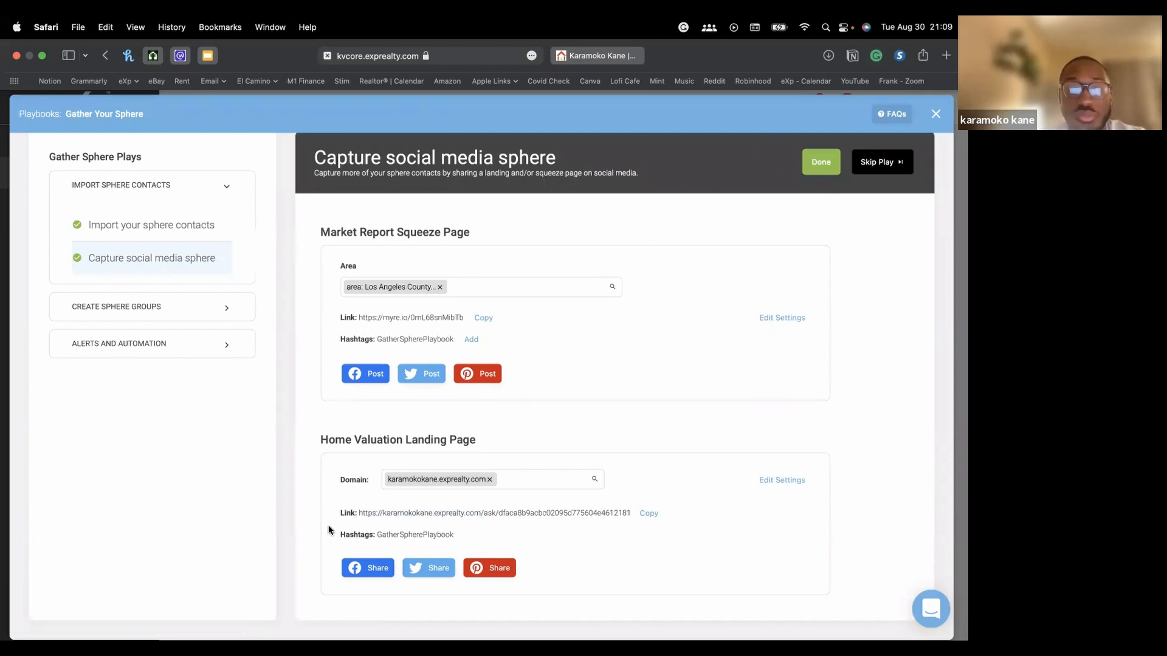
pyautogui.click(372, 570)
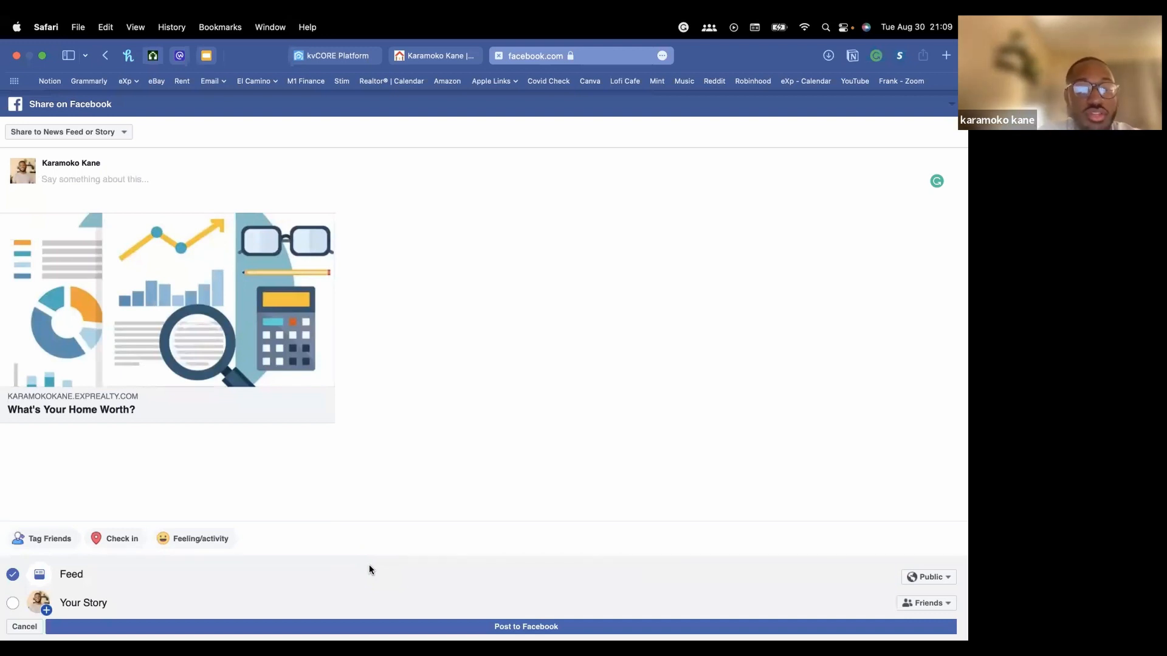
pyautogui.click(434, 56)
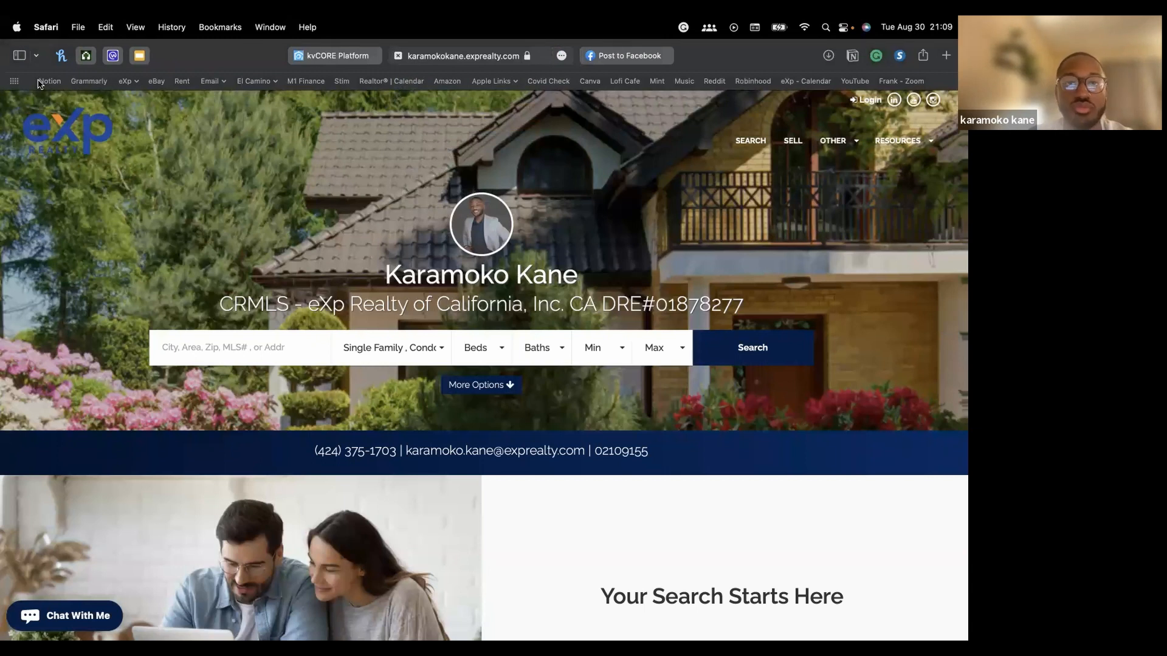
pyautogui.scroll(-1, 462, 290)
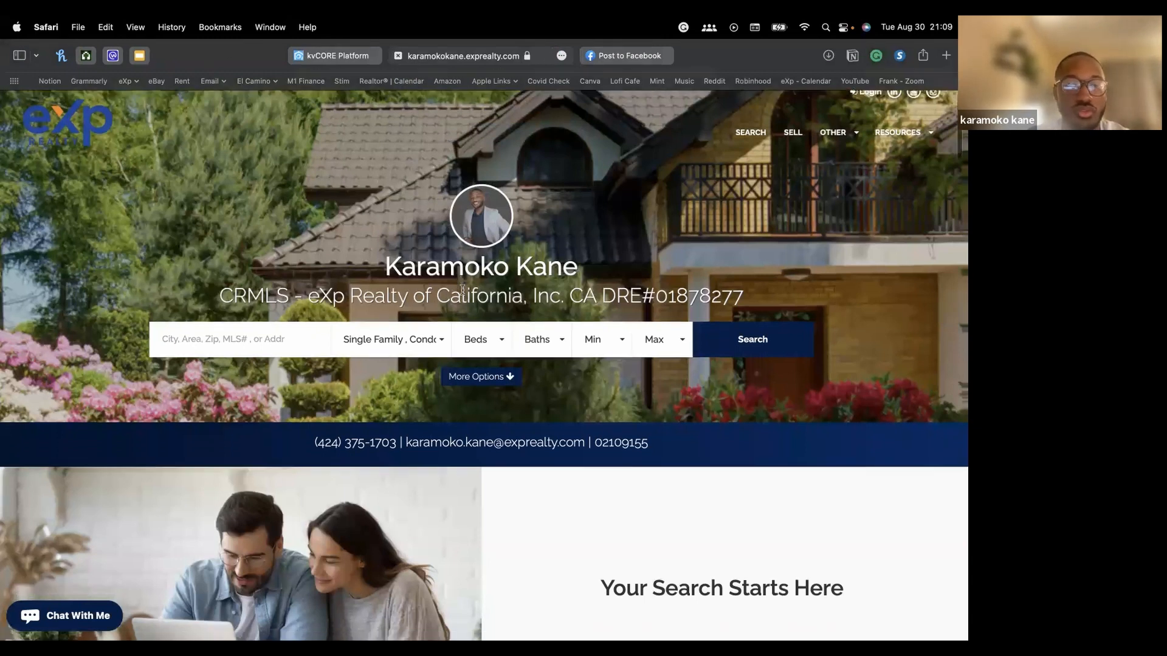
pyautogui.click(611, 51)
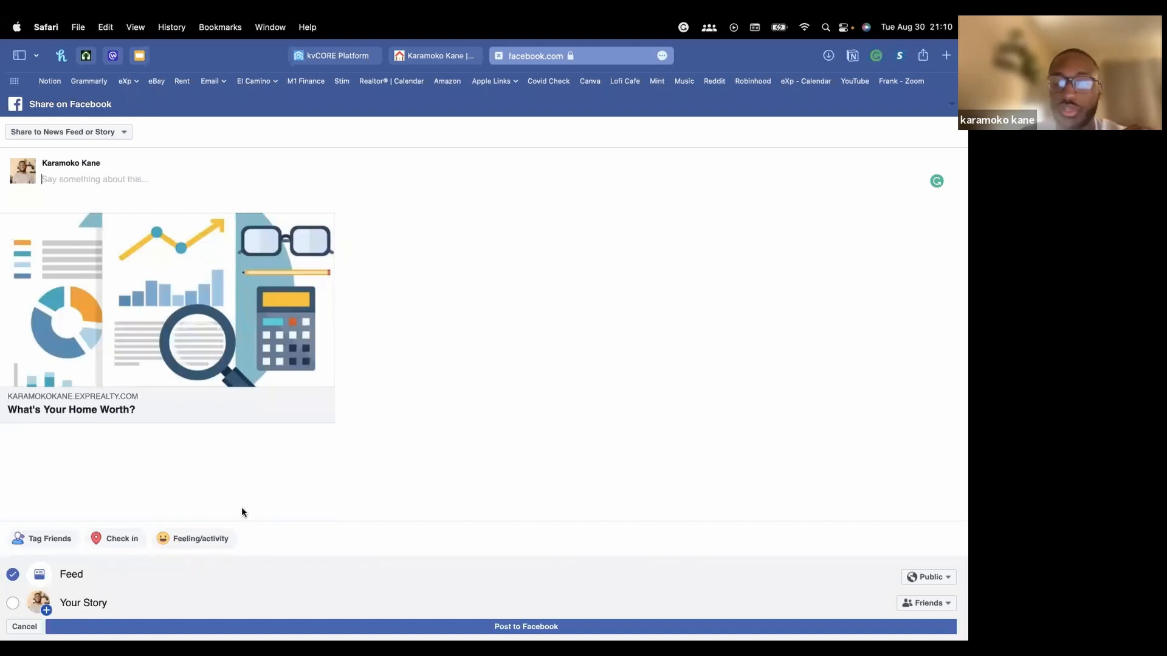
pyautogui.click(499, 56)
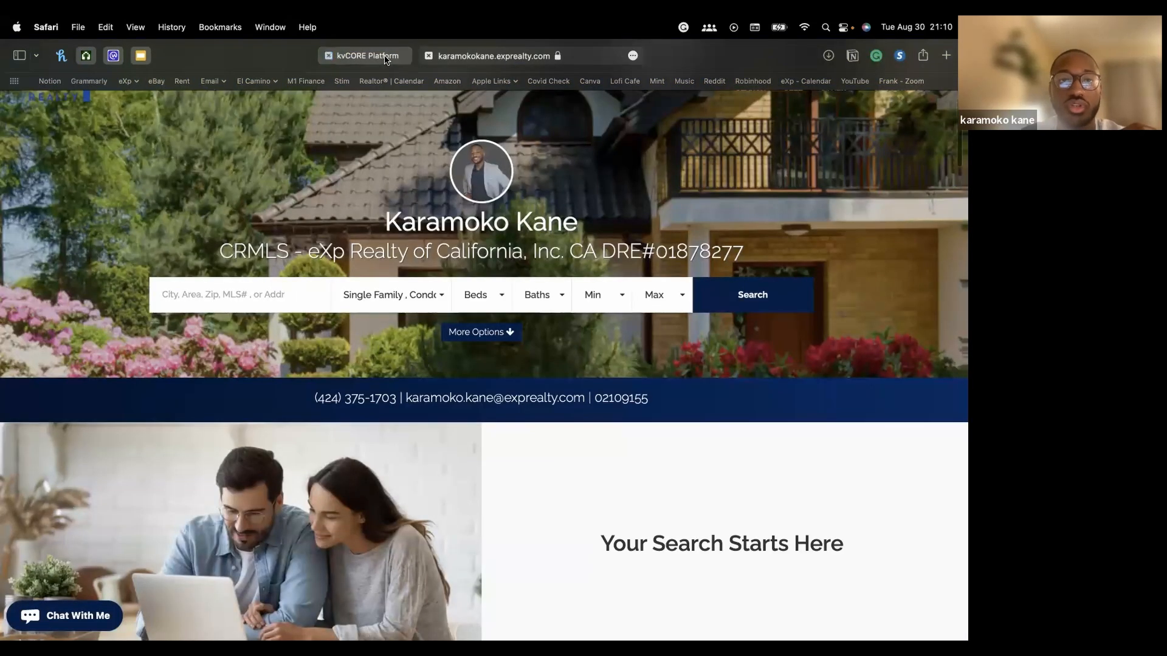
pyautogui.click(385, 57)
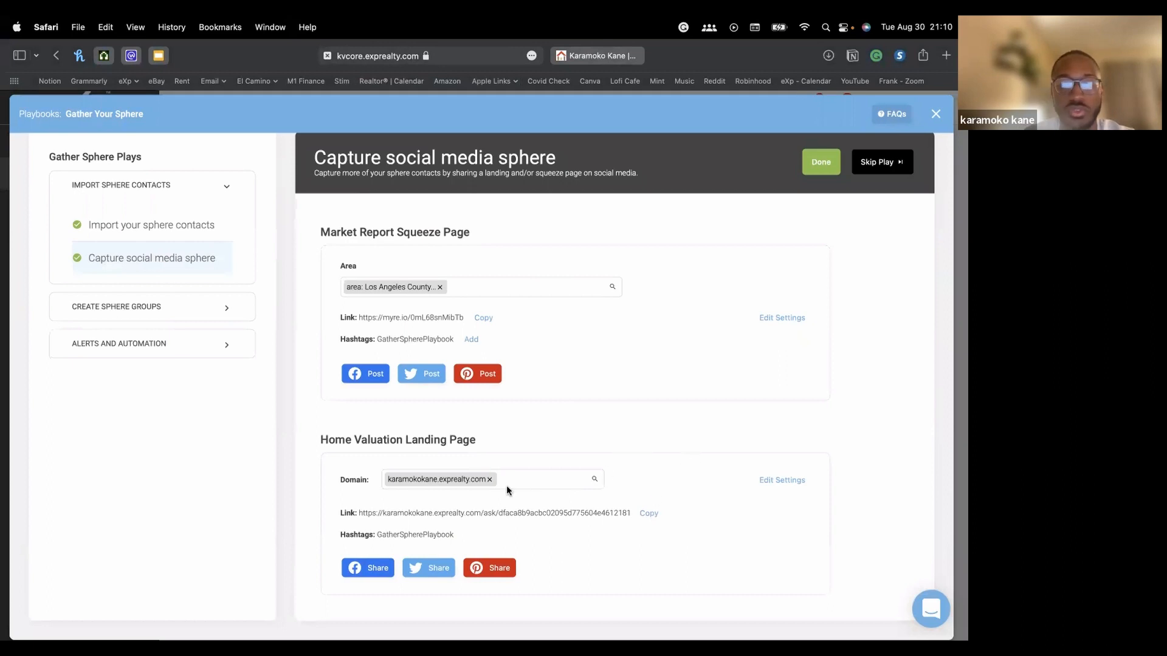
# Copy the home valuation link and load it in a new private Safari window
pyautogui.scroll(-2, 506, 485)
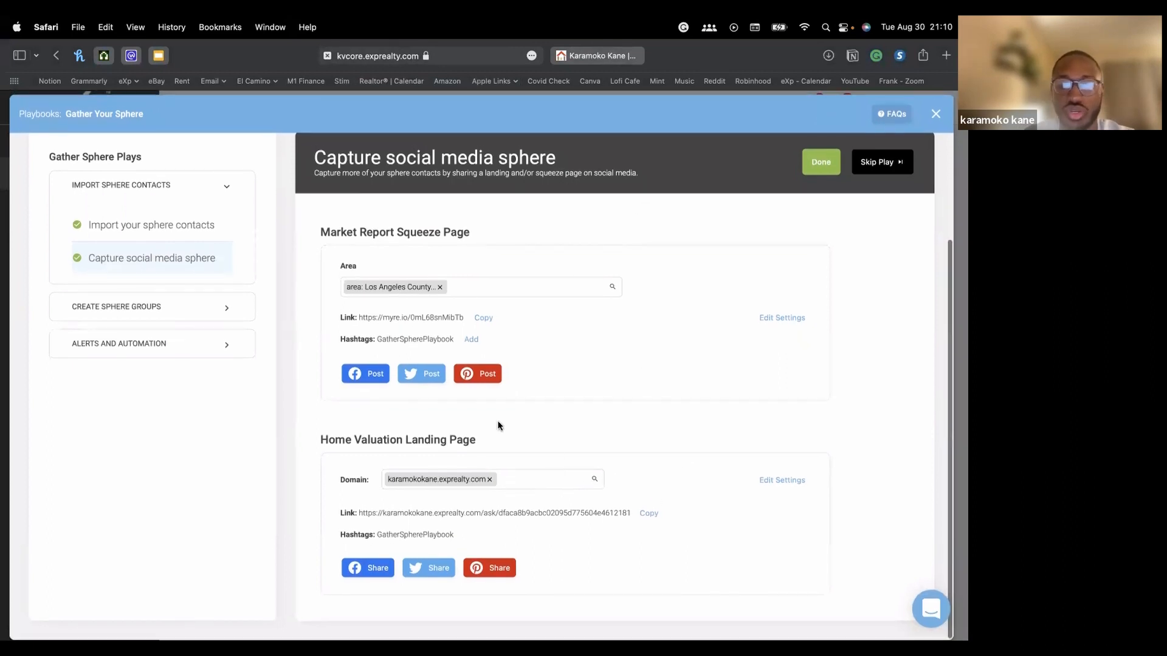
pyautogui.click(649, 514)
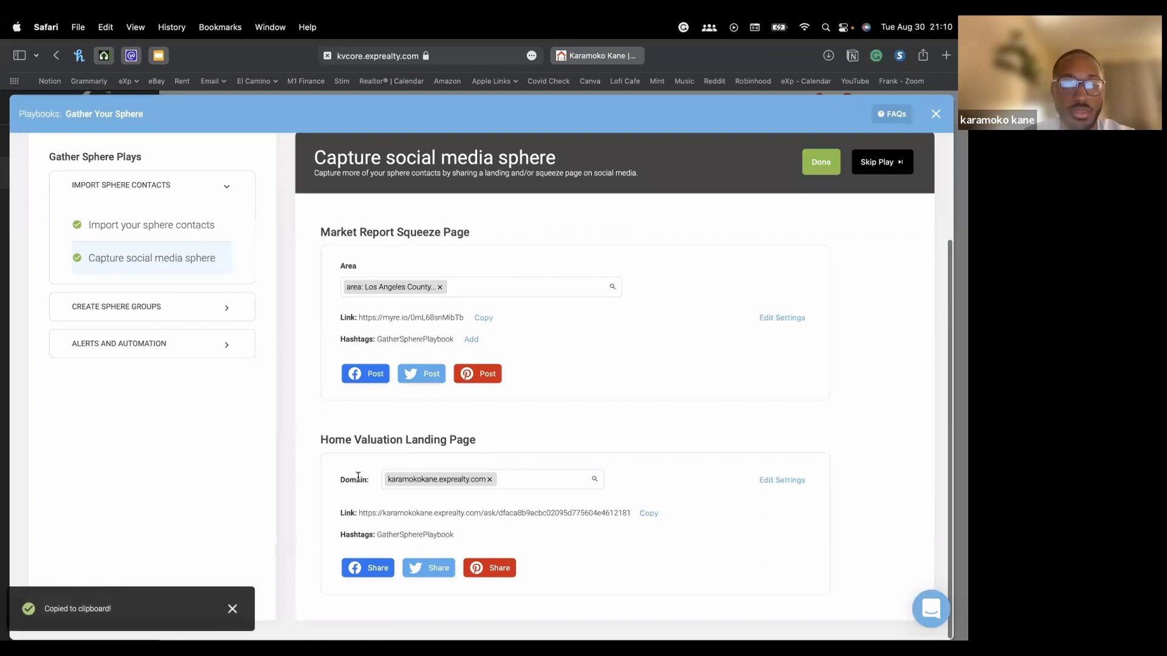
pyautogui.moveTo(301, 611)
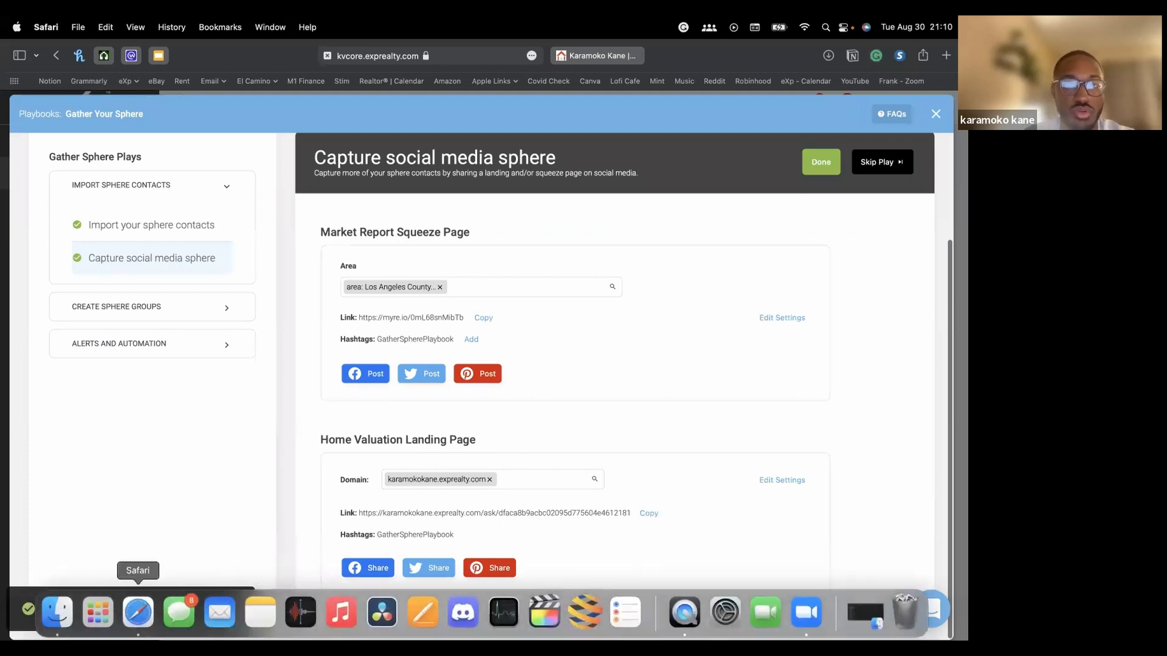
pyautogui.rightClick(138, 611)
pyautogui.click(201, 494)
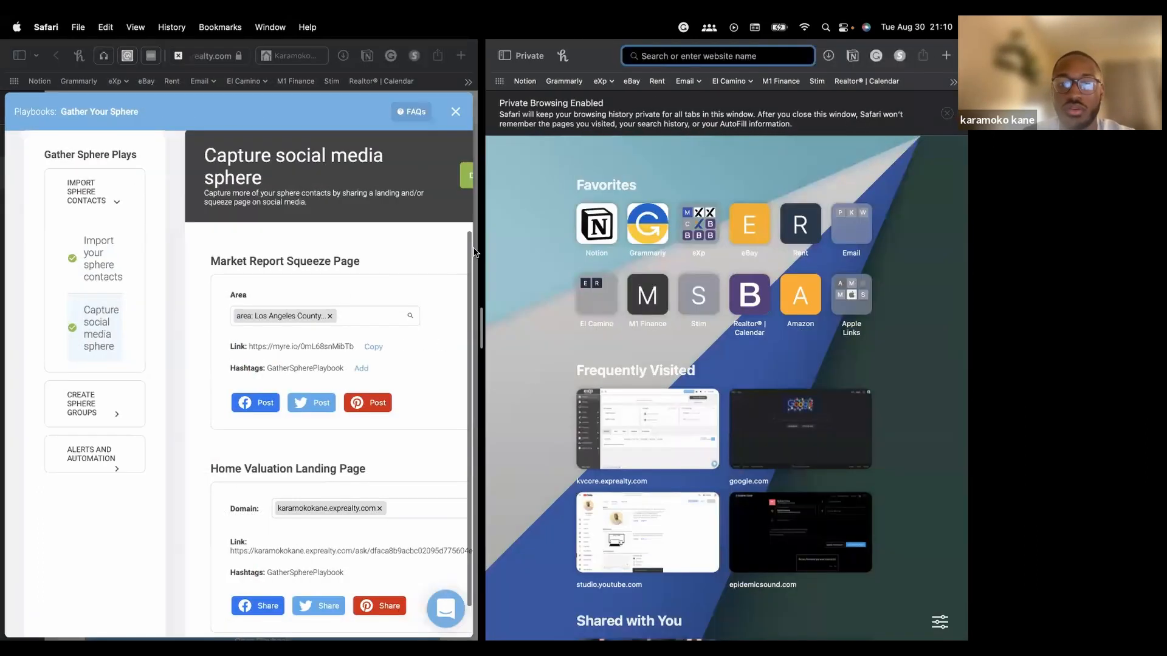
pyautogui.moveTo(475, 252); pyautogui.dragTo(365, 253)
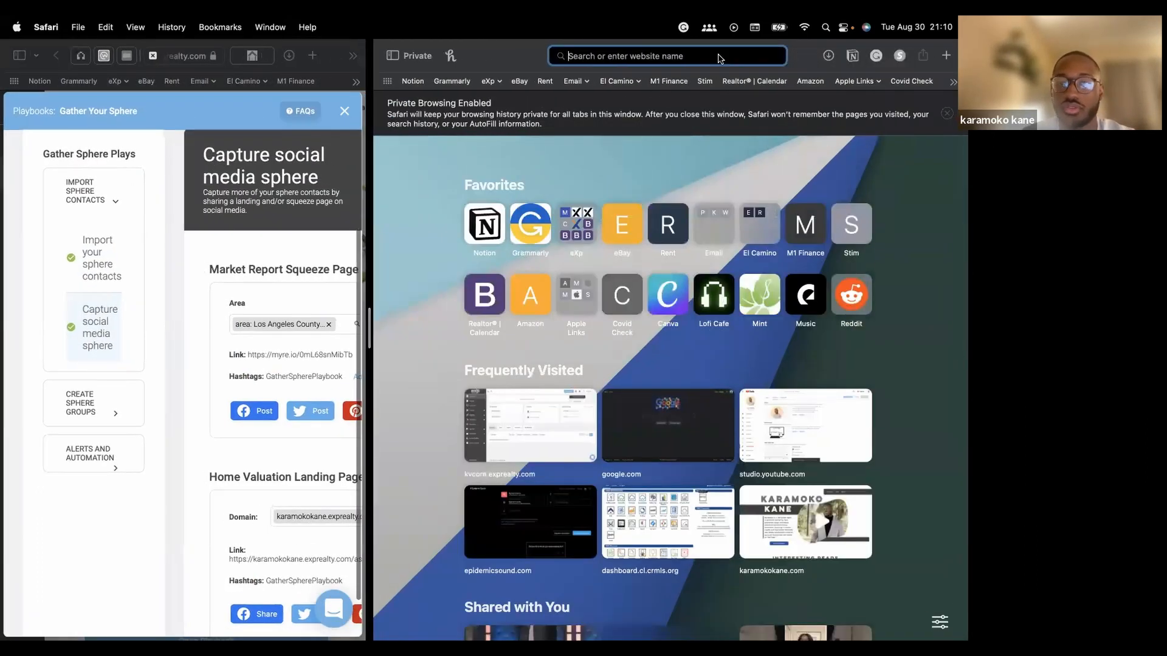
pyautogui.press('super+v')
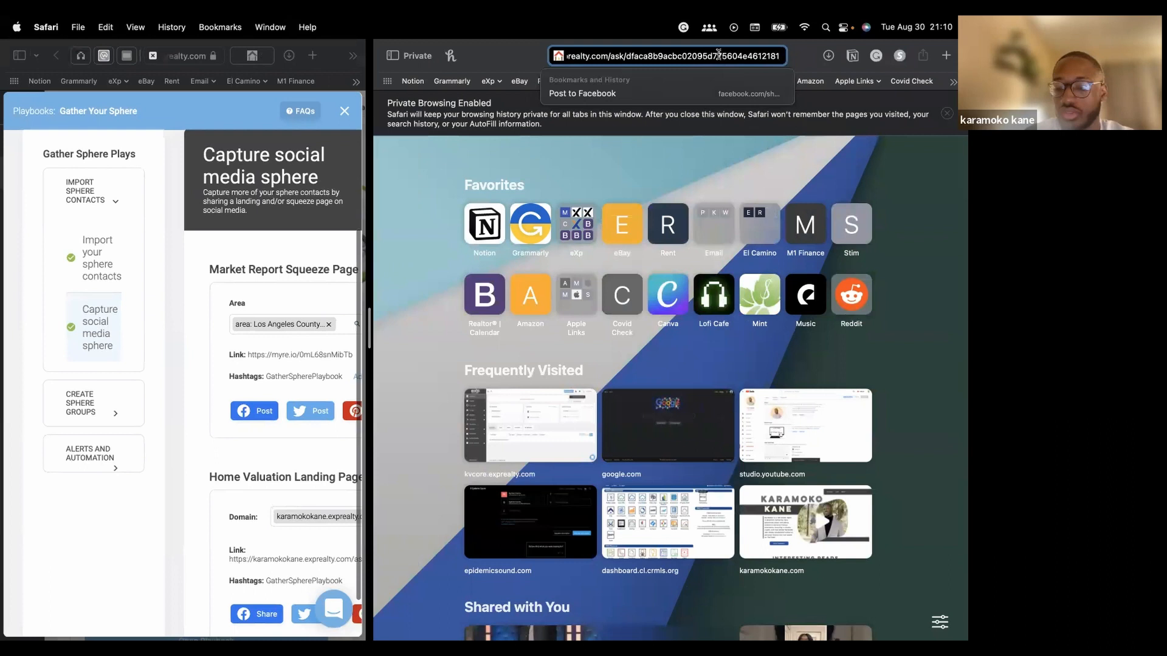
pyautogui.press('Return')
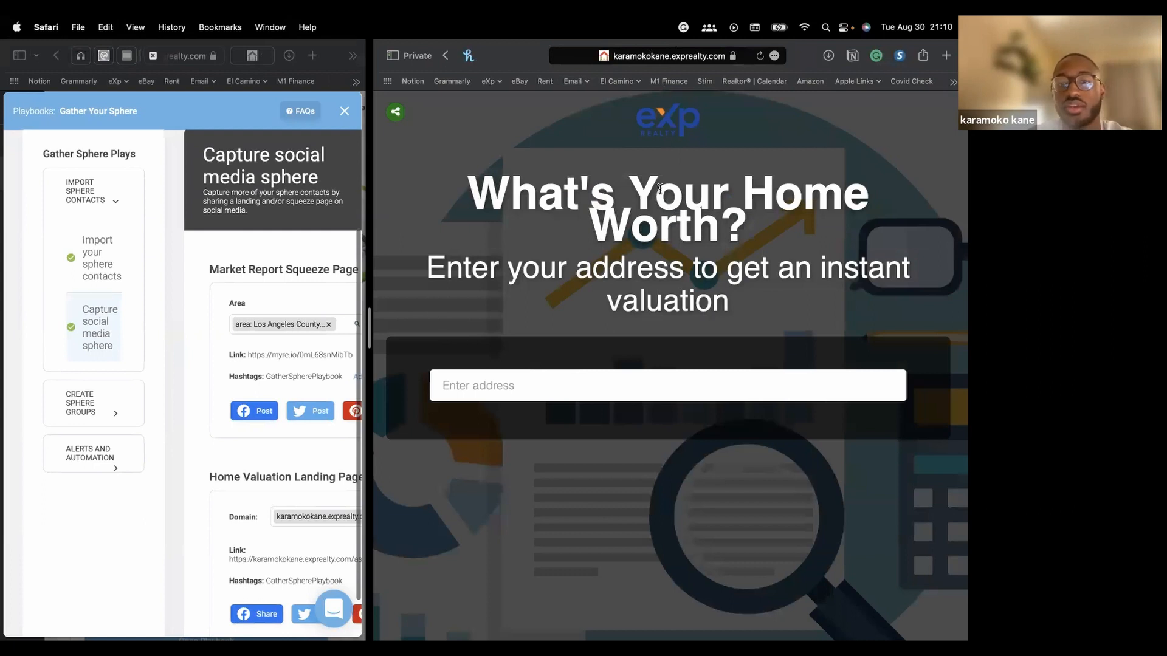
# Pick the property's street address from the suggestions and request the home estimate report
pyautogui.click(632, 397)
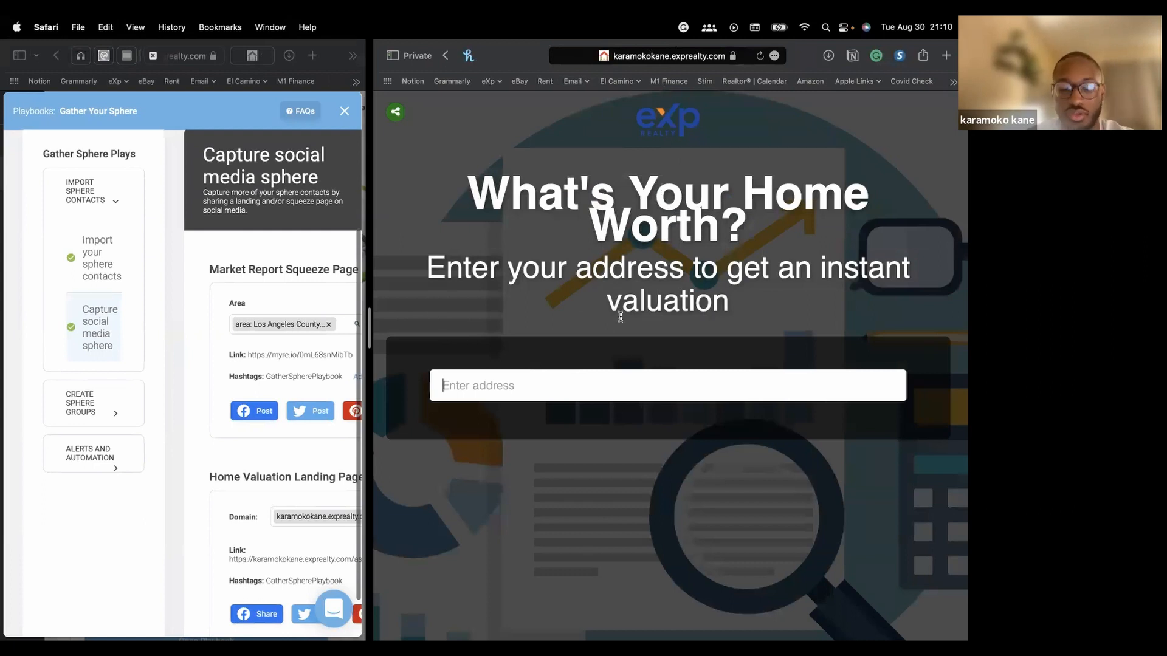
pyautogui.write('35')
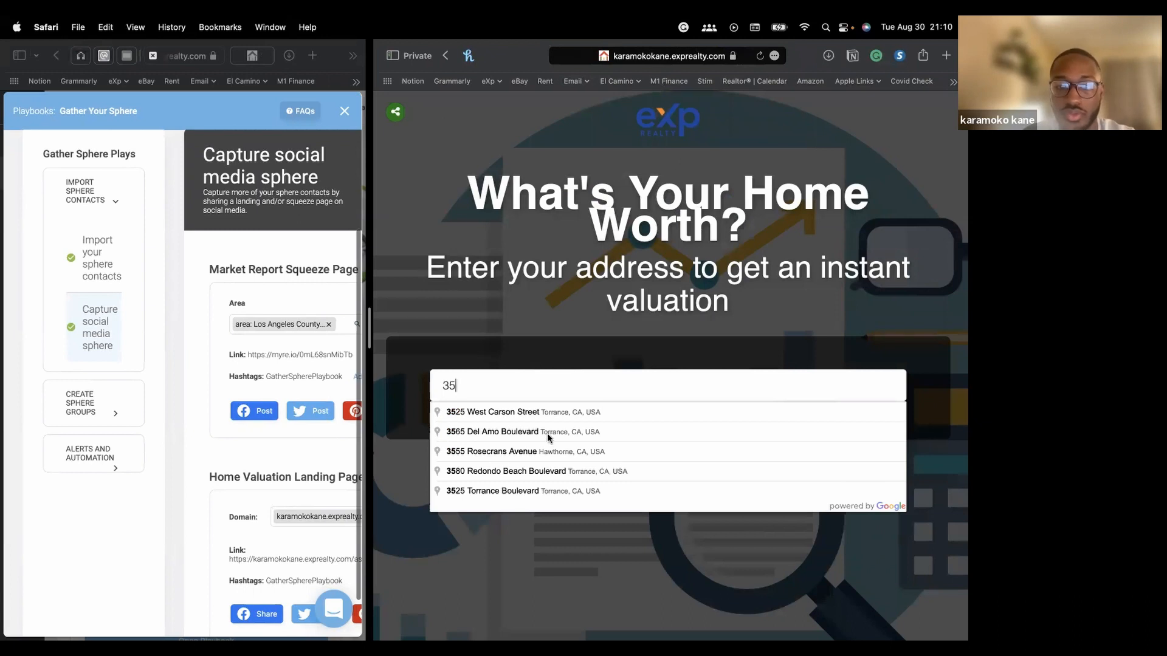
pyautogui.click(530, 450)
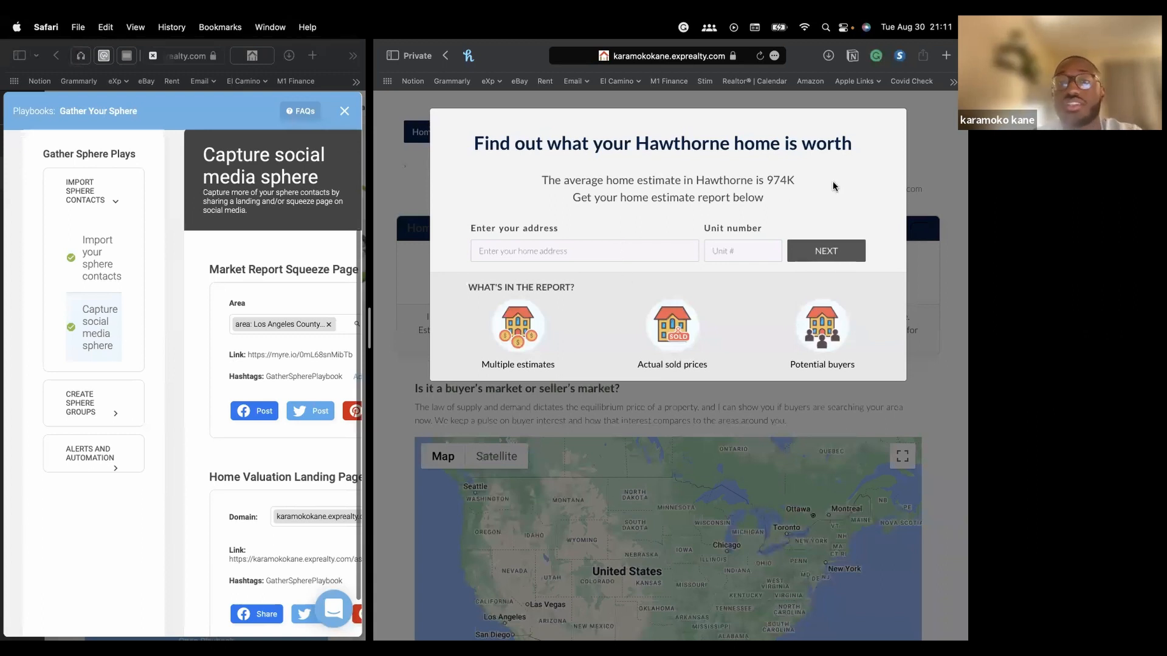
pyautogui.click(551, 256)
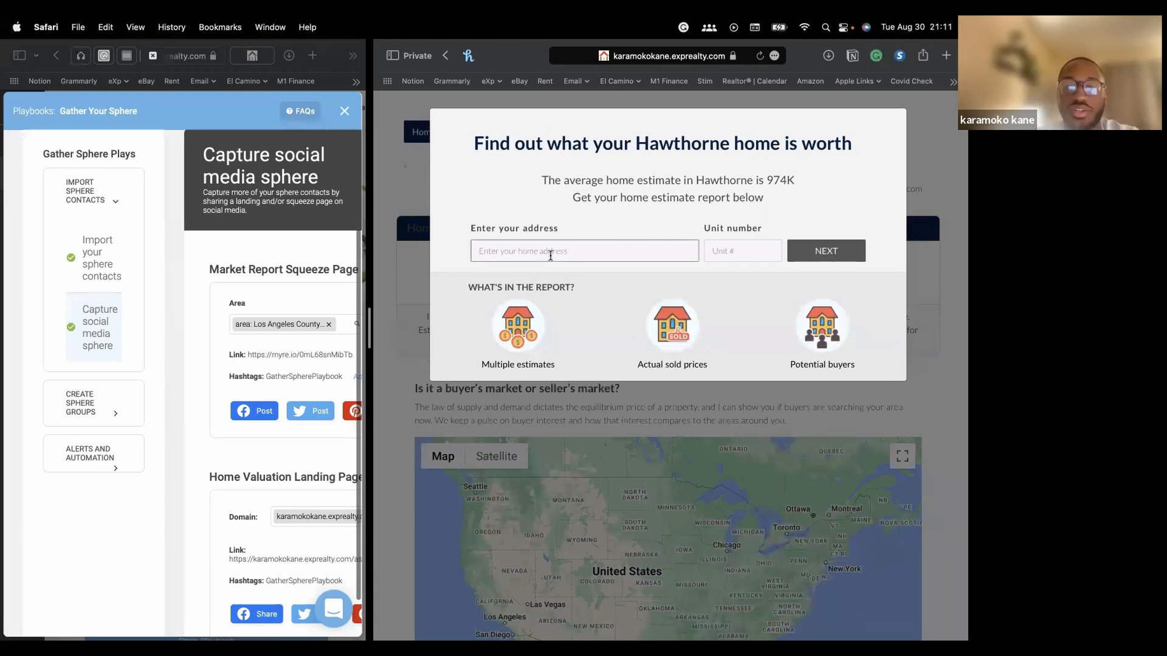
pyautogui.write('355')
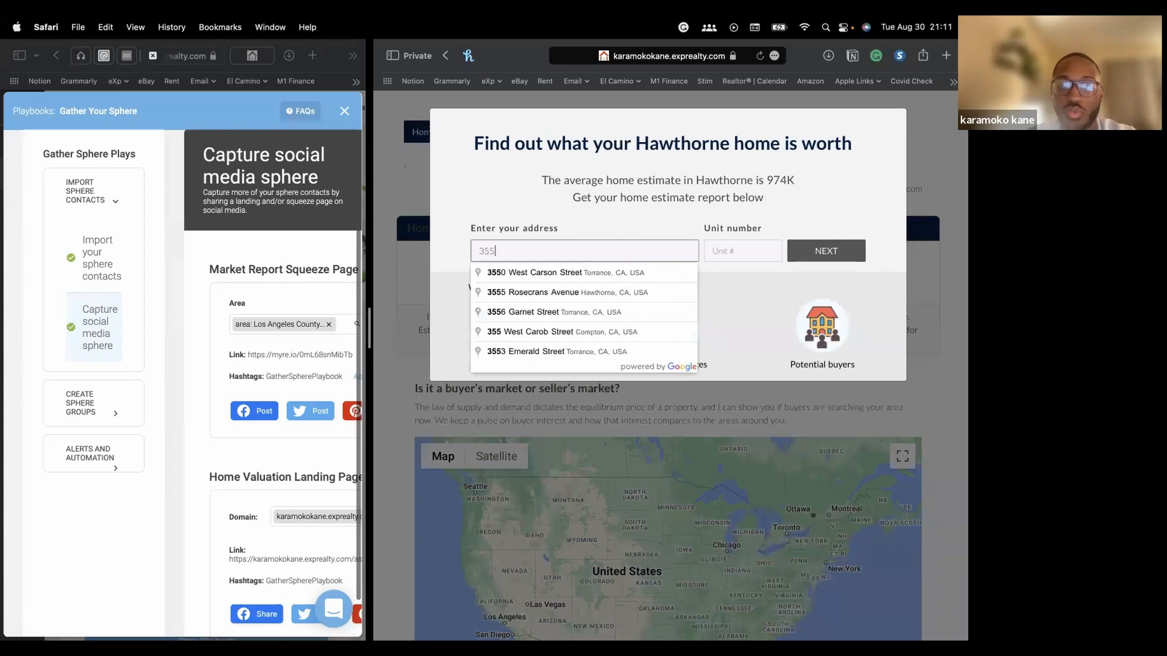
pyautogui.click(540, 293)
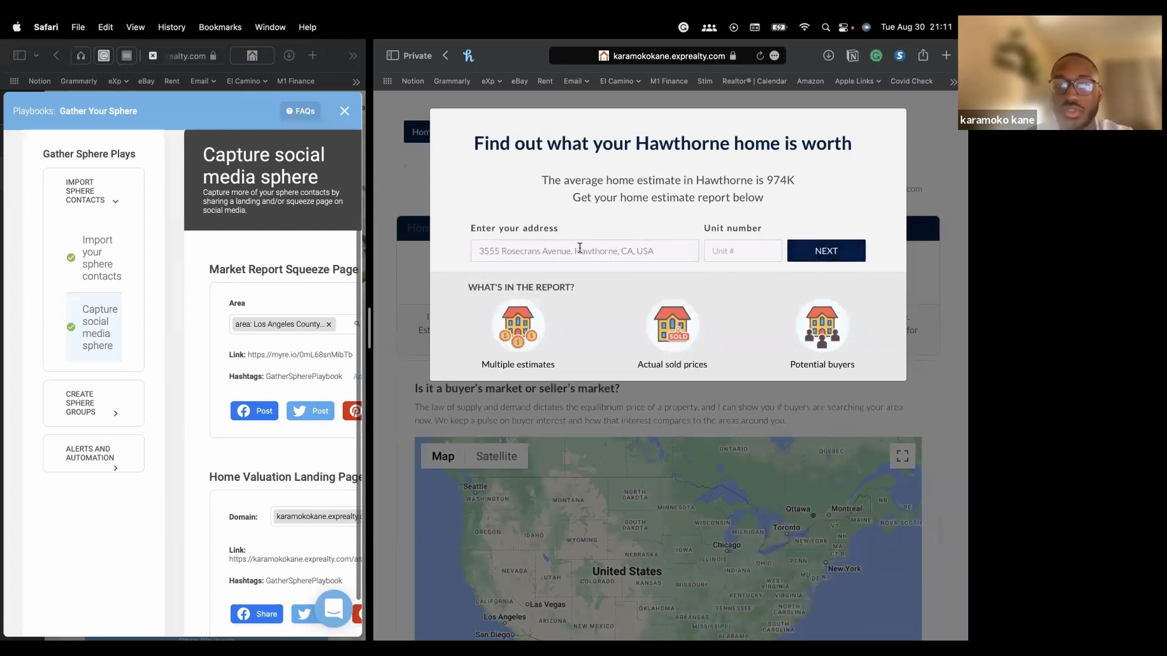
pyautogui.click(807, 251)
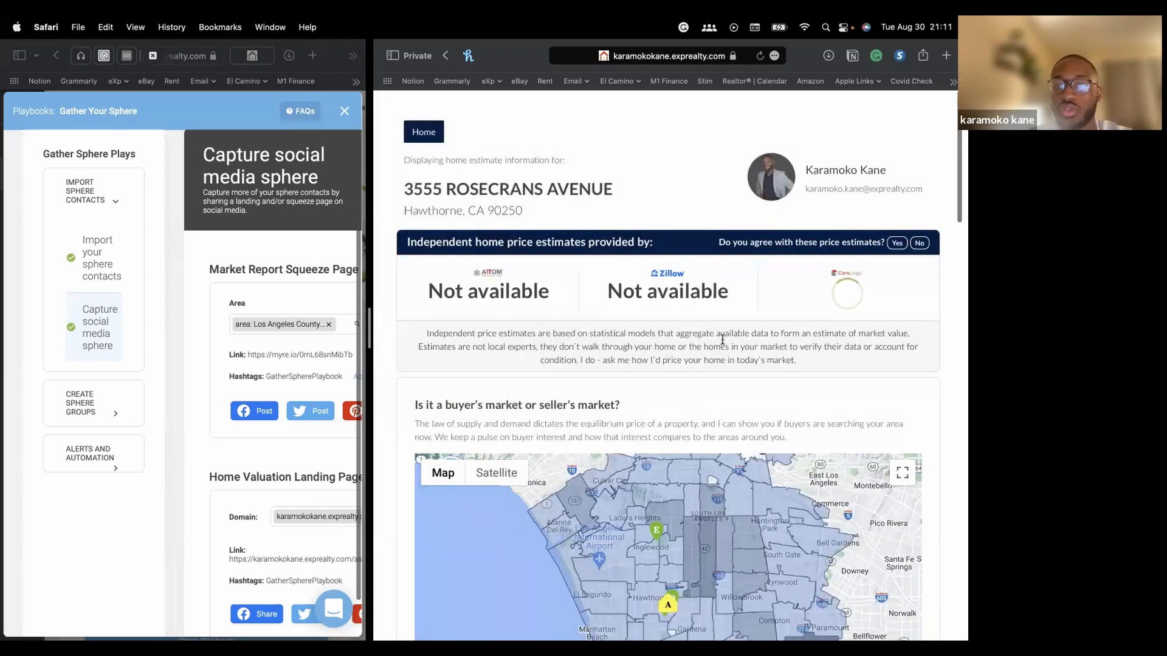
# Scroll through the estimates, market map and agent bio, then return toward the page top
pyautogui.scroll(-2, 709, 341)
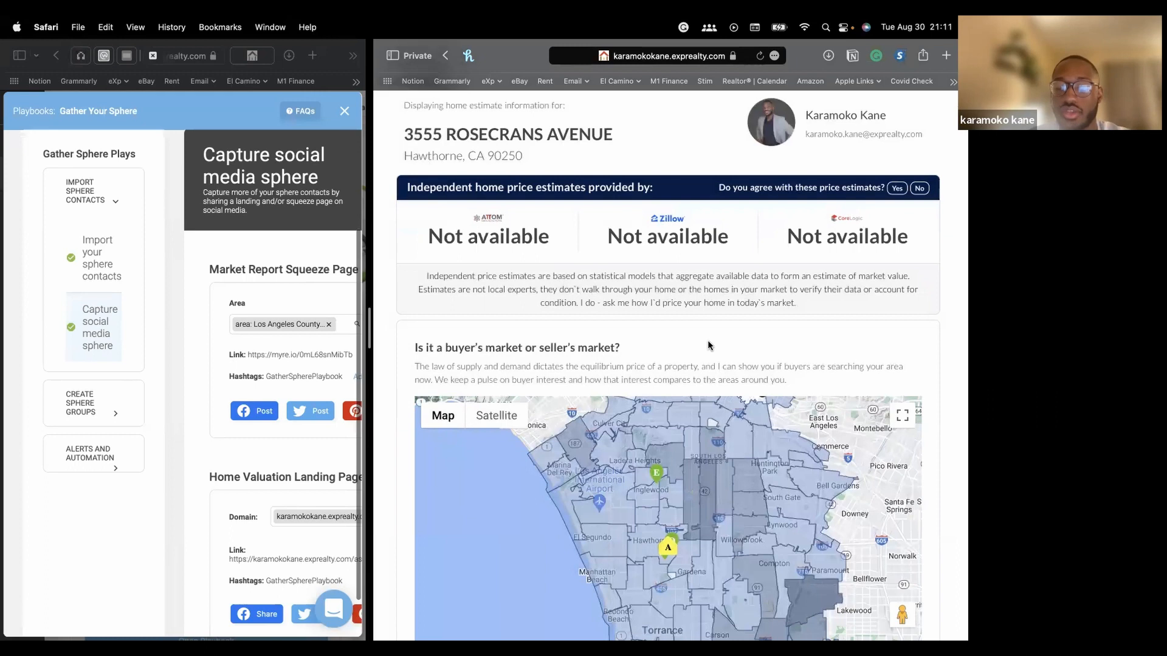
pyautogui.scroll(-2, 707, 340)
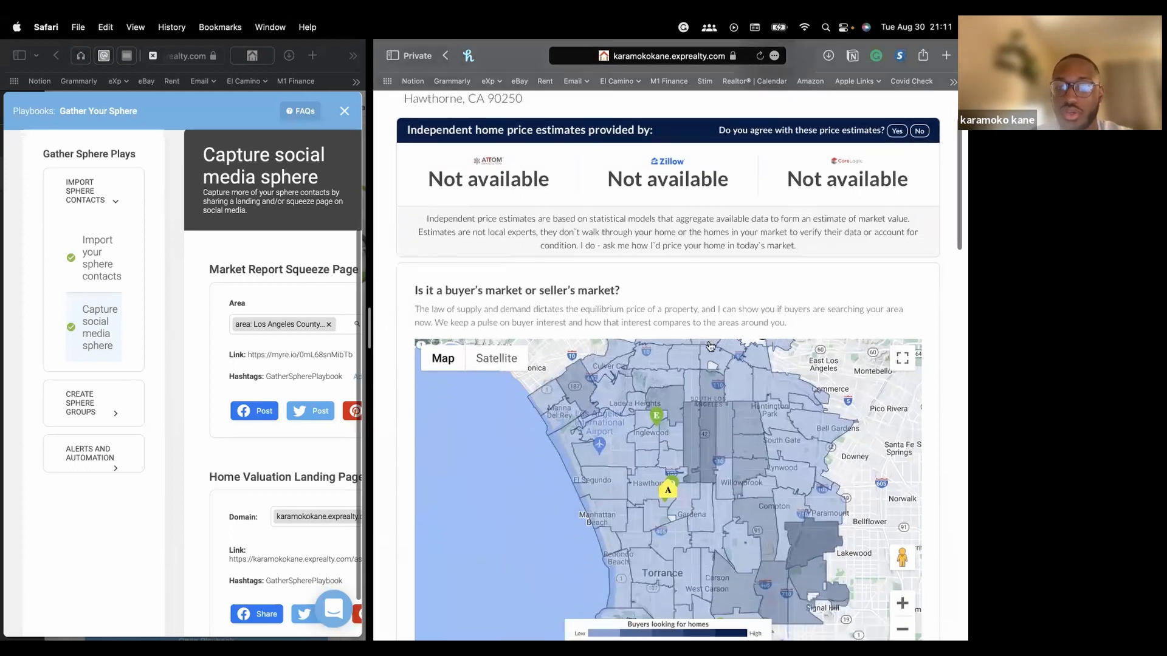
pyautogui.scroll(2, 708, 340)
pyautogui.scroll(-2, 700, 229)
pyautogui.scroll(2, 700, 229)
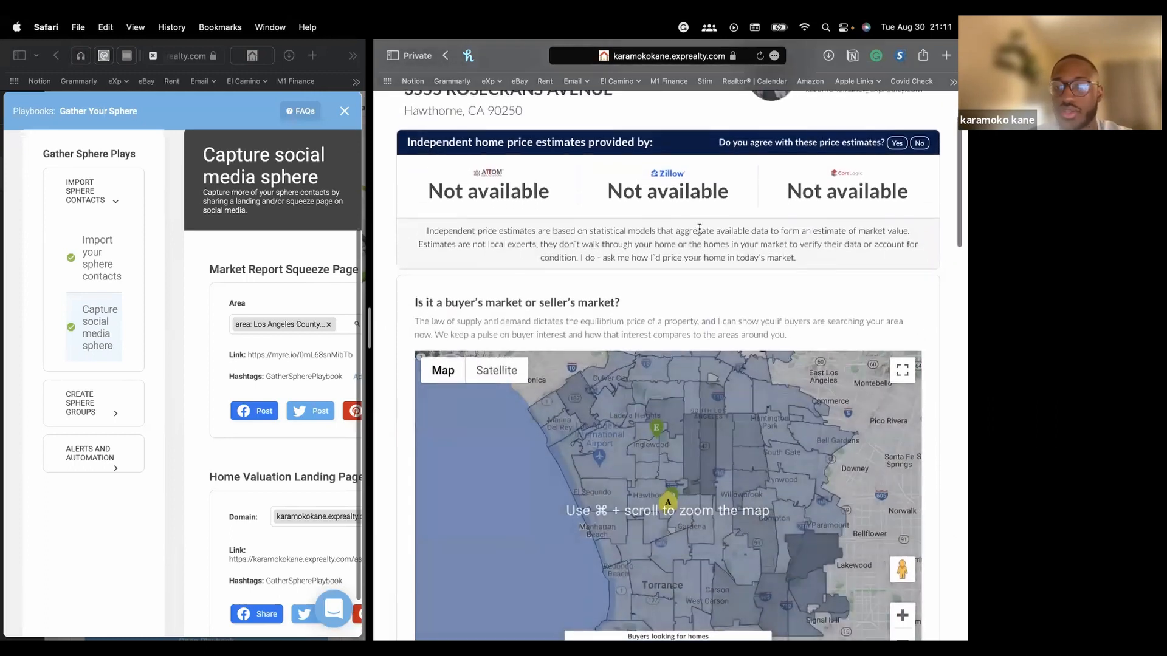
pyautogui.scroll(-2, 699, 229)
pyautogui.scroll(3, 700, 229)
pyautogui.scroll(-3, 699, 229)
pyautogui.scroll(-5, 699, 229)
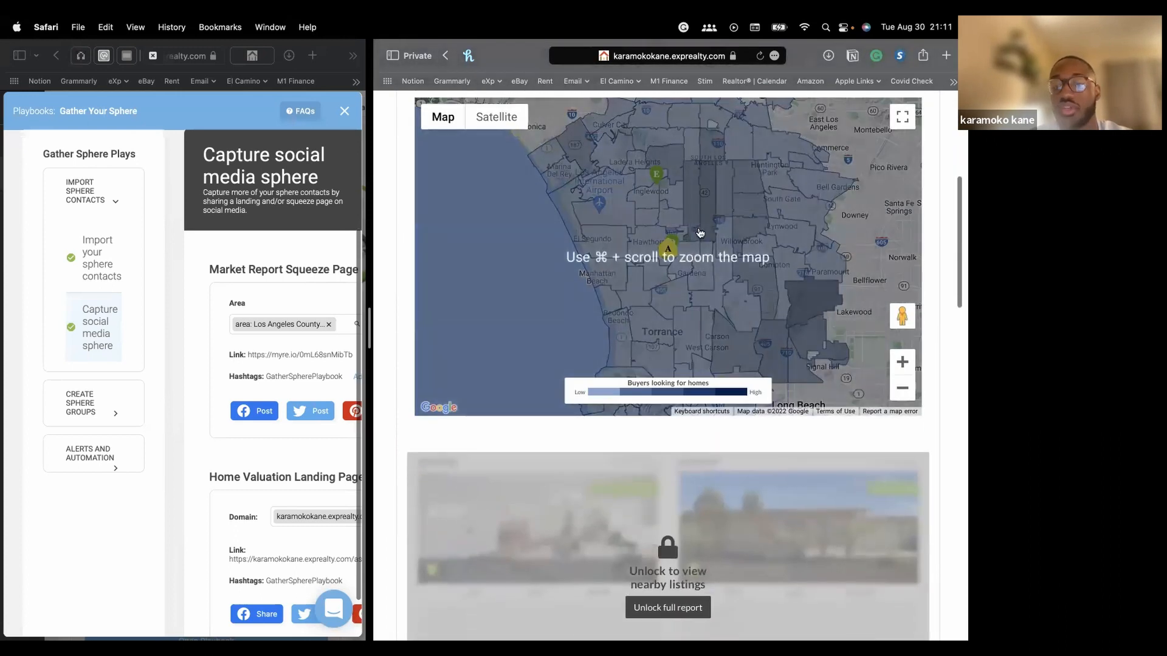
pyautogui.scroll(-5, 687, 254)
pyautogui.scroll(-7, 671, 439)
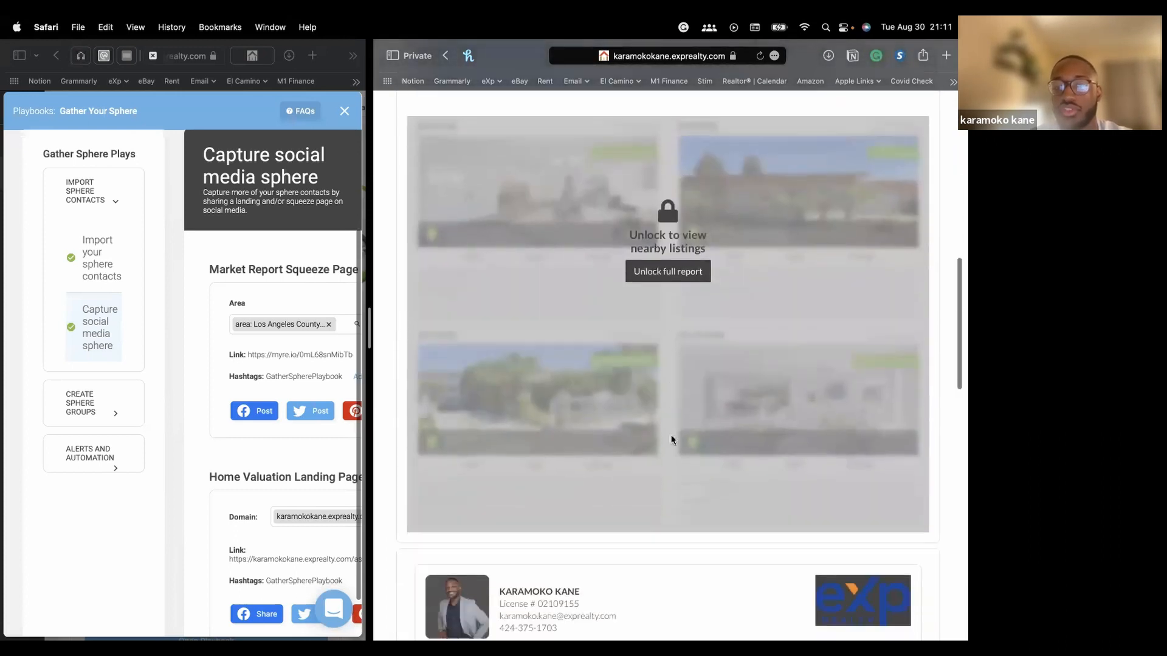
pyautogui.scroll(-2, 672, 439)
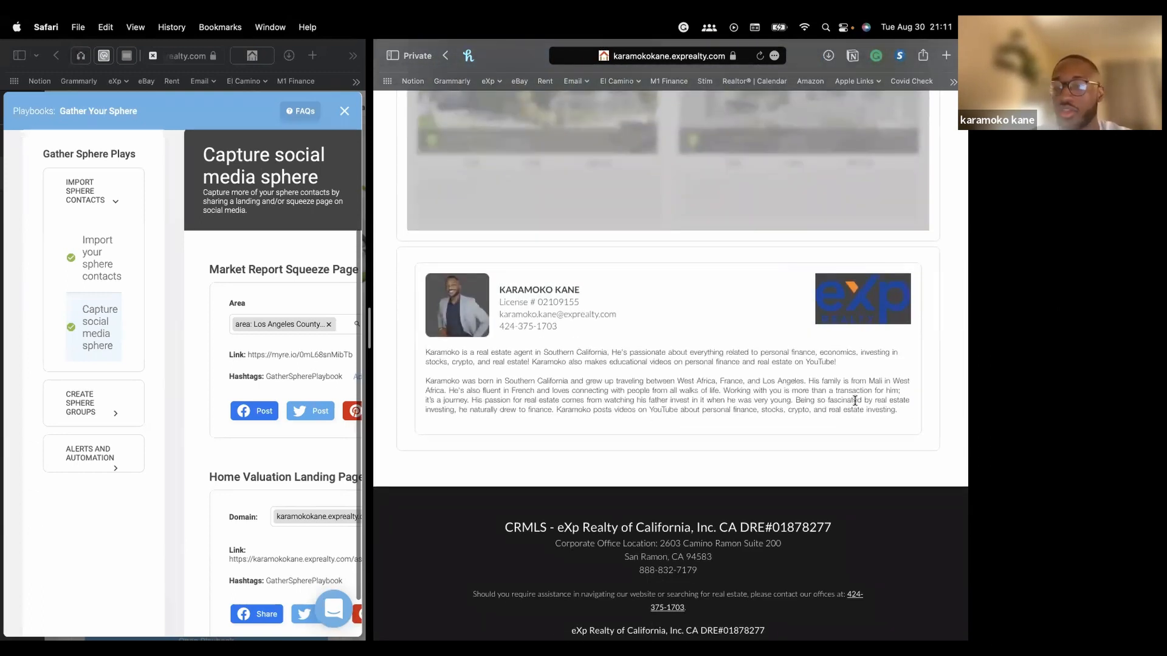
pyautogui.moveTo(908, 413); pyautogui.dragTo(523, 349)
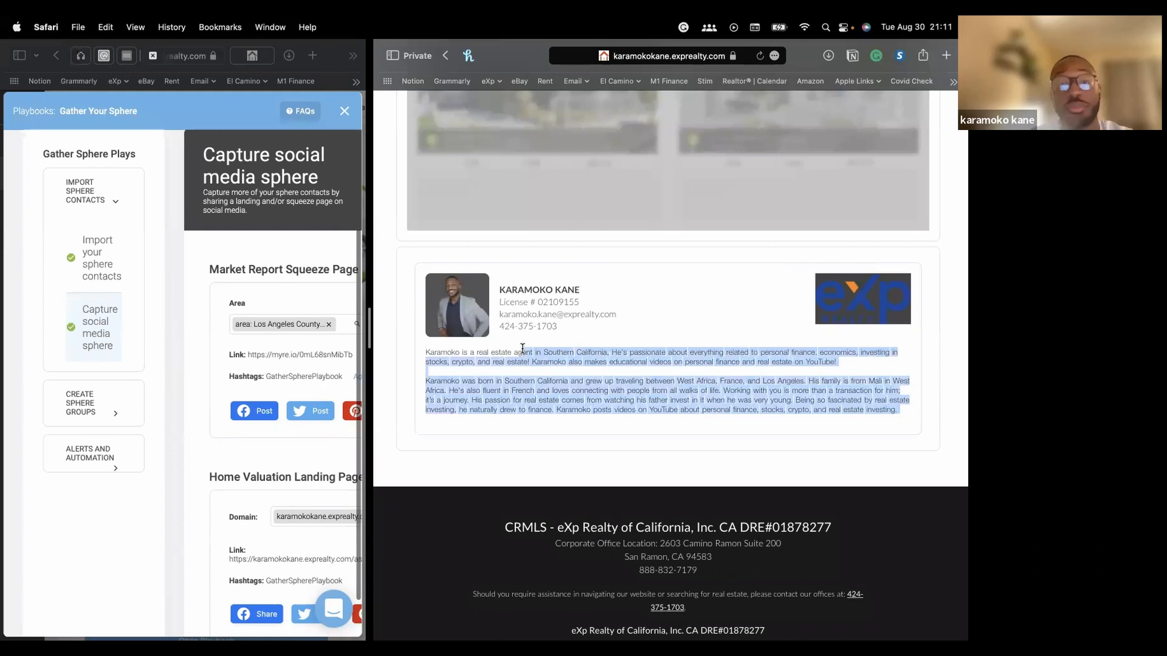
pyautogui.click(478, 352)
pyautogui.scroll(8, 531, 346)
pyautogui.scroll(8, 531, 346)
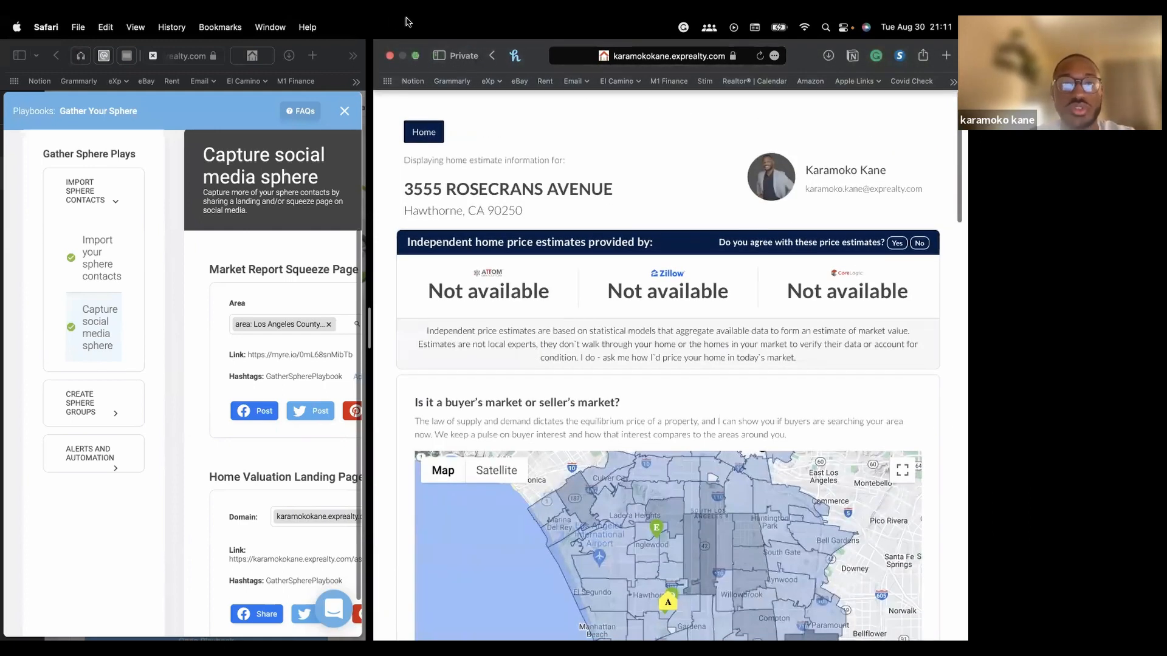
# Close the agent website window and expand Create Sphere Groups in the playbook sidebar
pyautogui.click(390, 56)
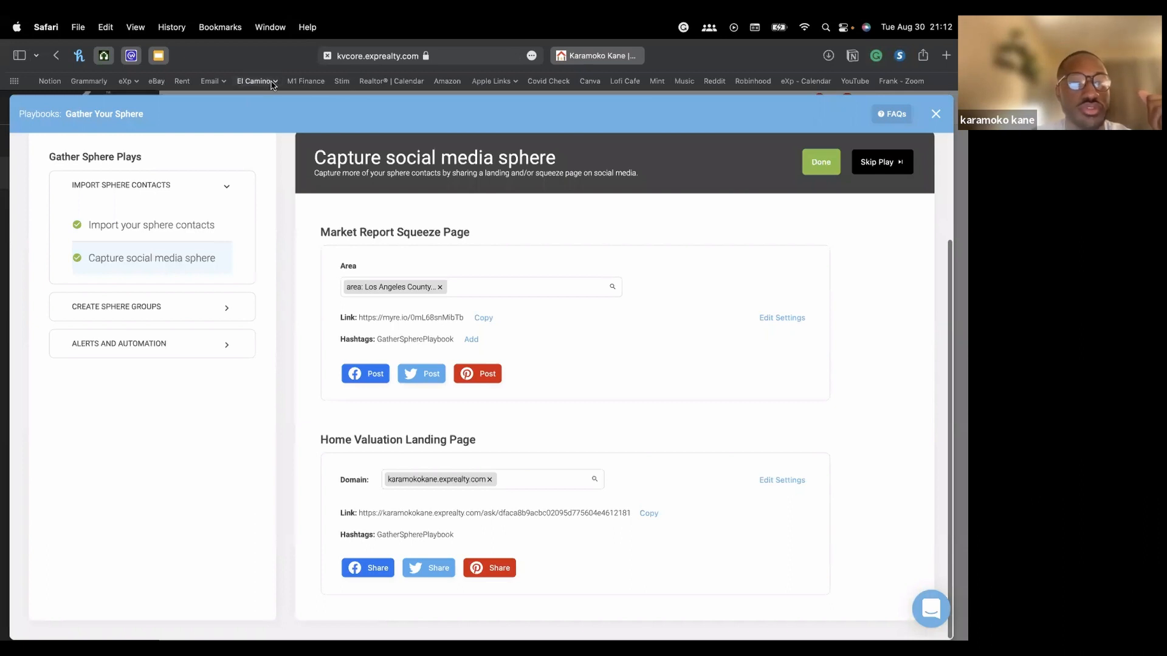
pyautogui.click(217, 315)
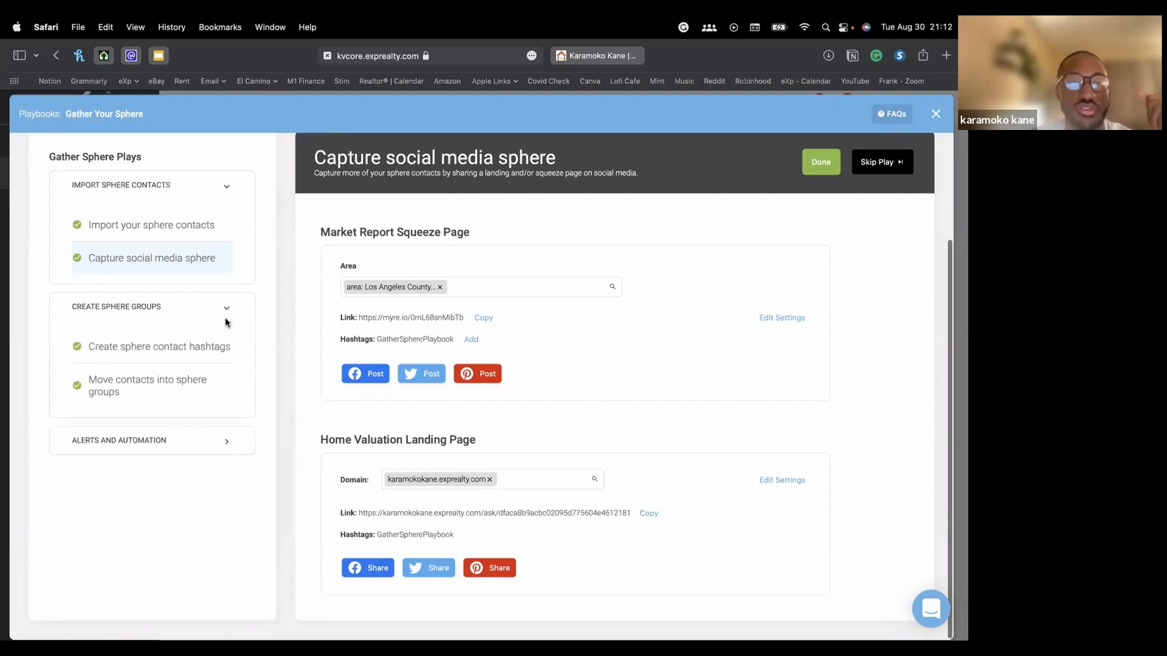
# Mark the social media play done and remove the empty and myself hashtag rows
pyautogui.click(822, 164)
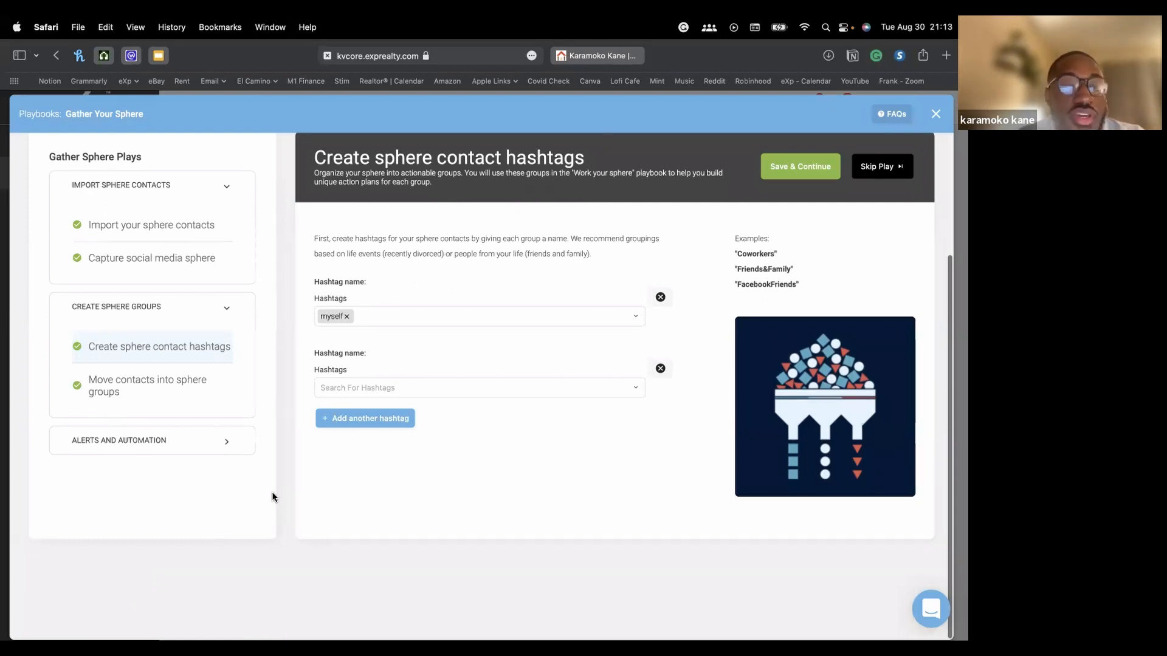
pyautogui.click(660, 369)
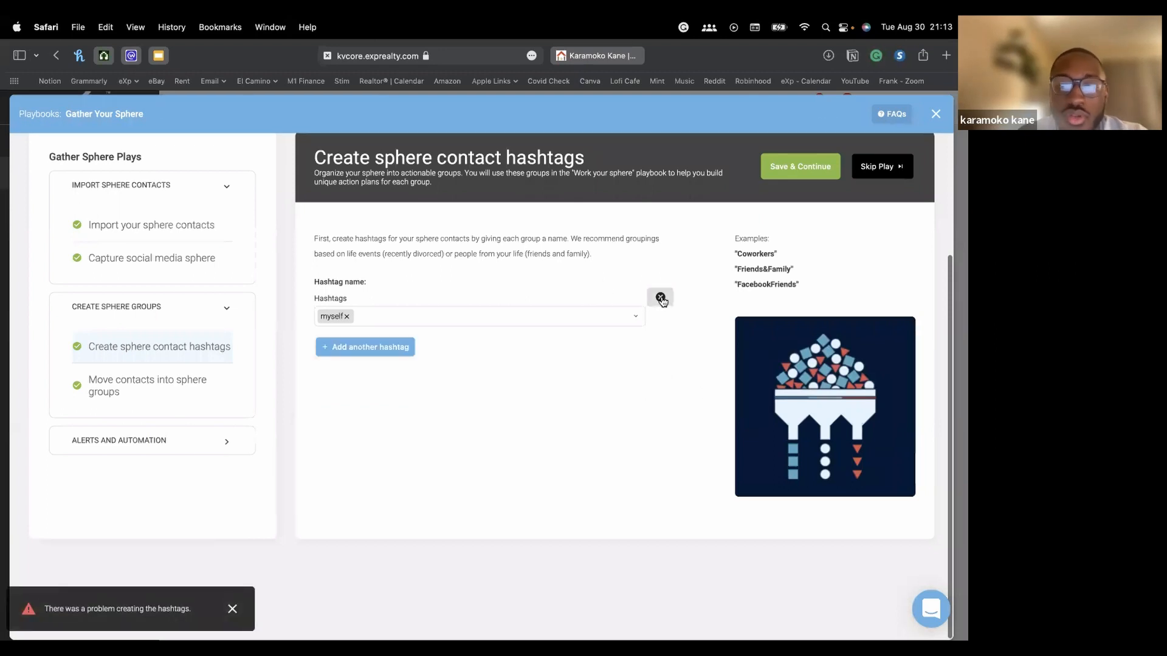
pyautogui.click(660, 298)
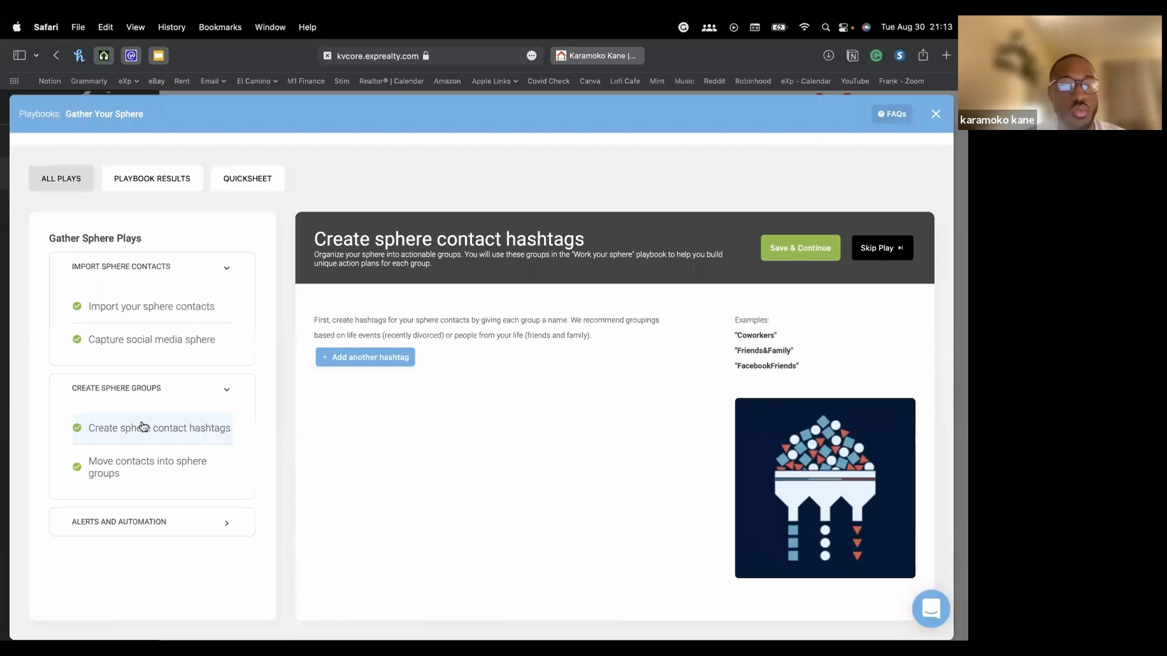
# Add a single hashtag named expired1, discarding the extra empty row
pyautogui.click(374, 360)
pyautogui.click(384, 396)
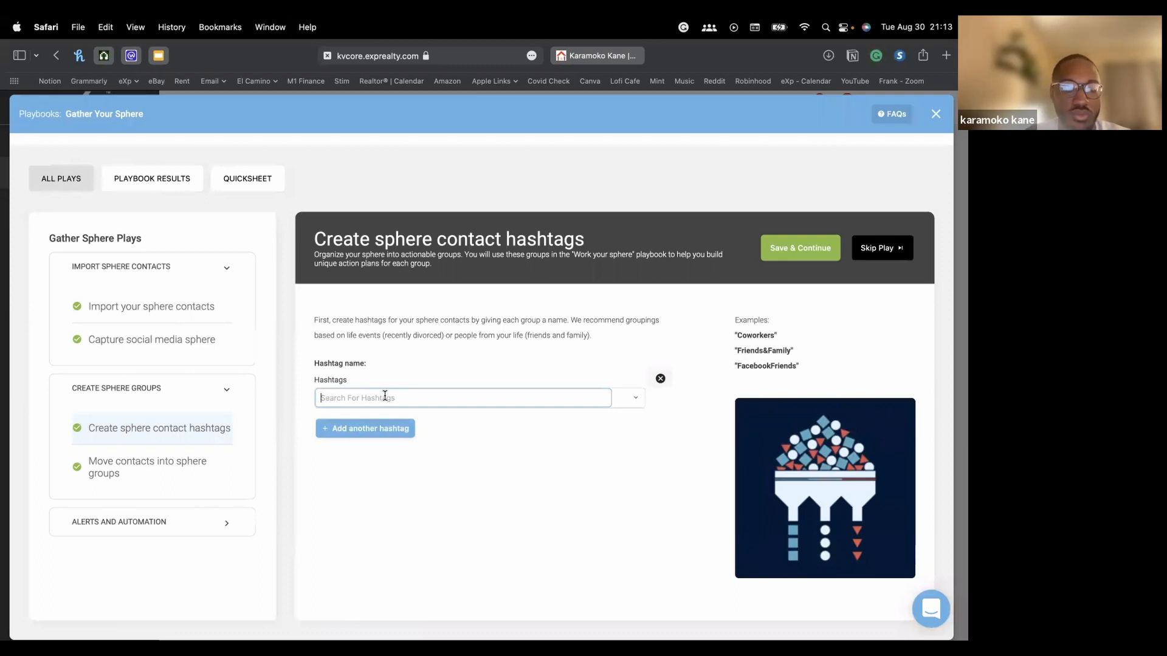
pyautogui.write('expired')
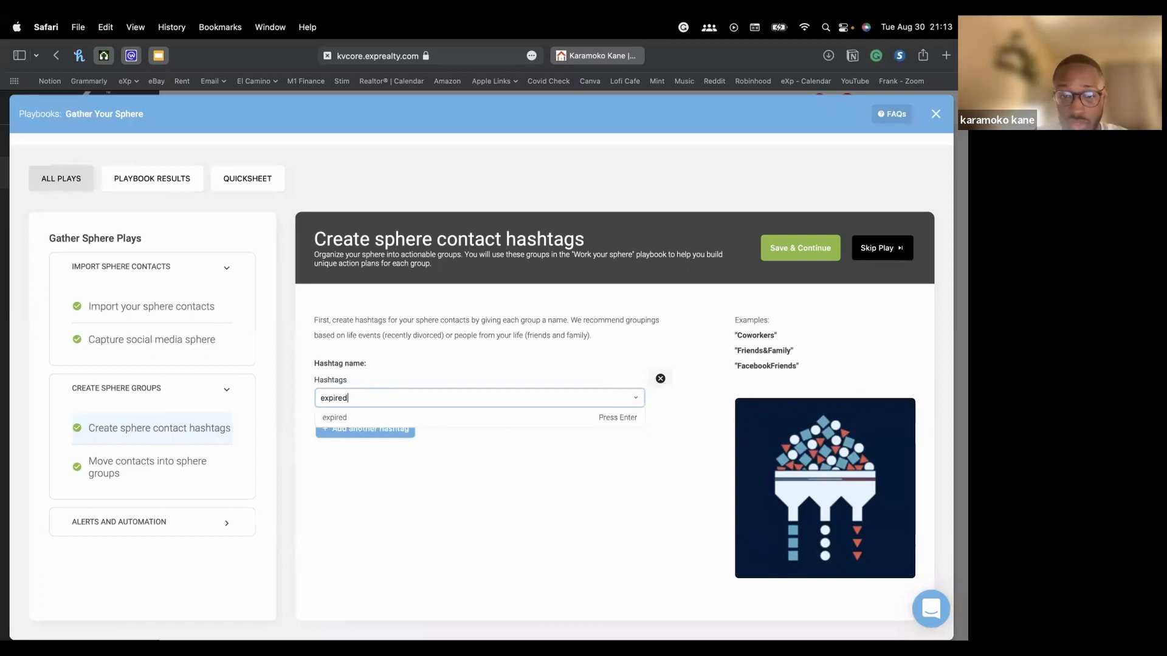
pyautogui.write('s')
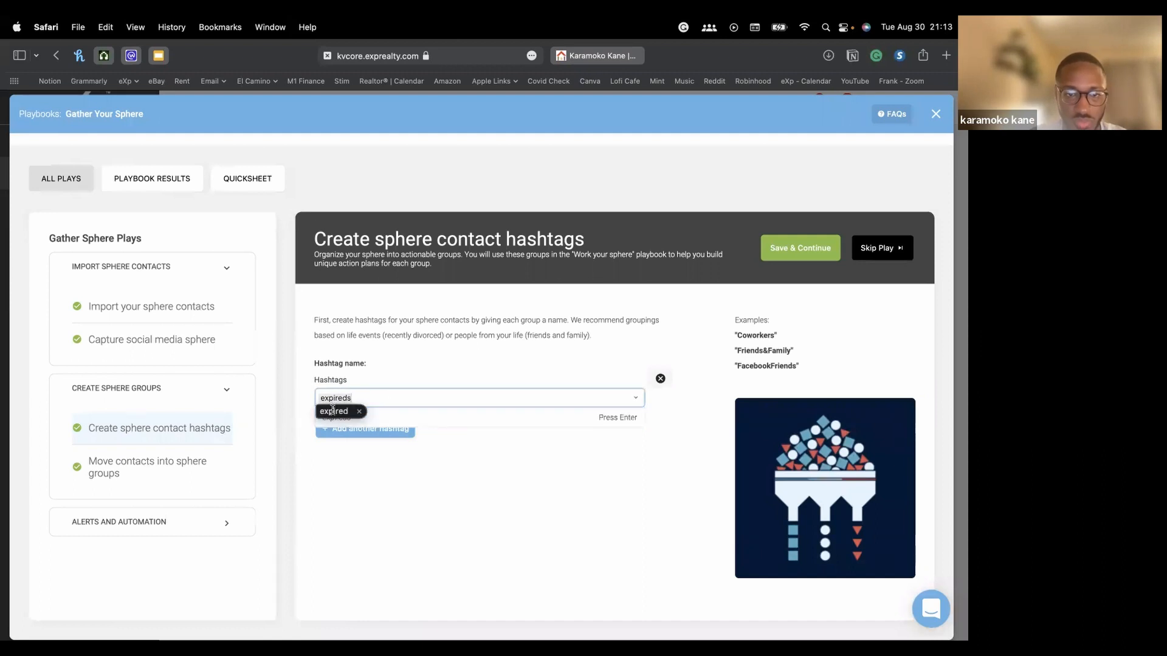
pyautogui.press('BackSpace')
pyautogui.write('1')
pyautogui.click(405, 419)
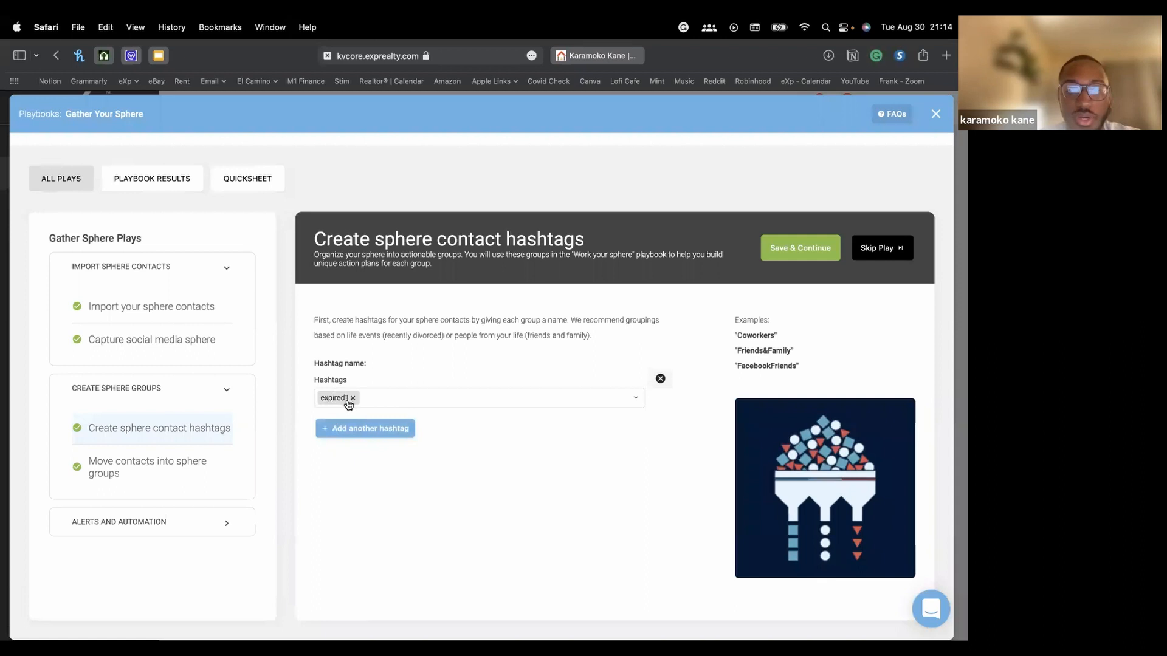
pyautogui.click(376, 431)
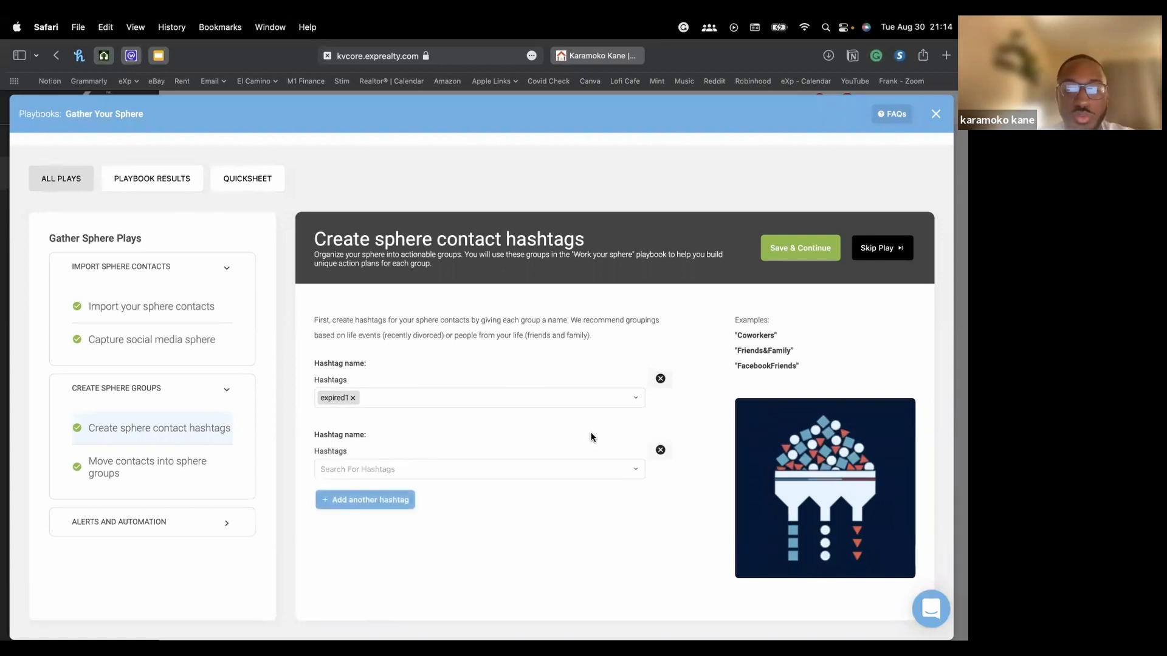
pyautogui.click(662, 454)
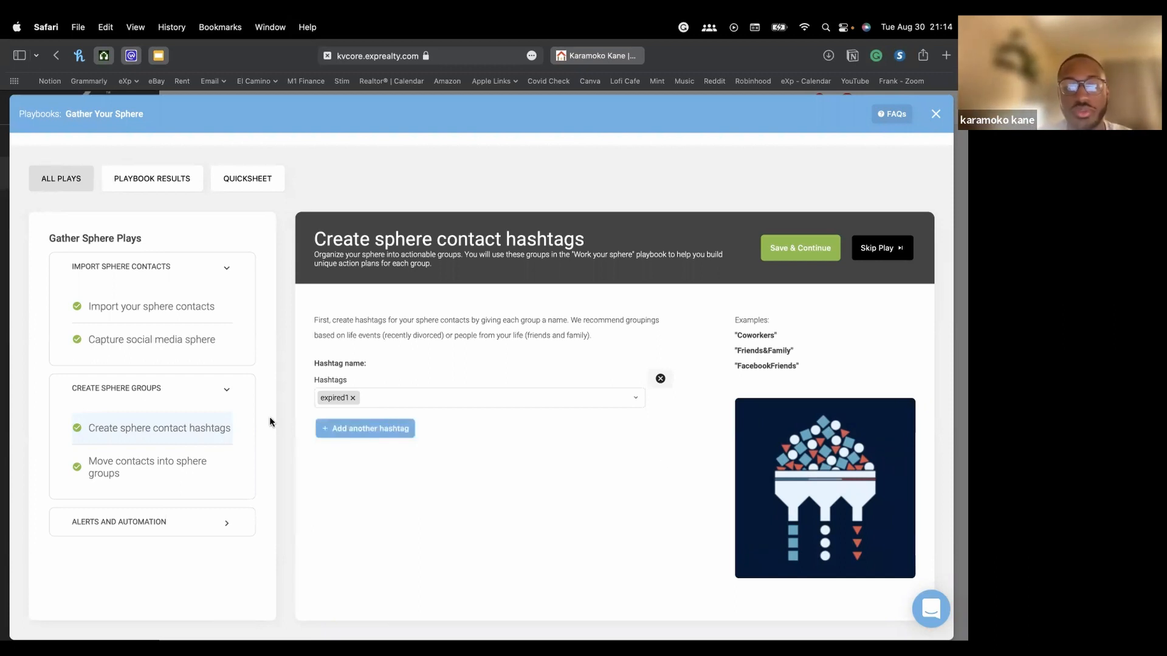
# Save the expired1 hashtag and queue one CRM contact under Contacts to add
pyautogui.click(800, 258)
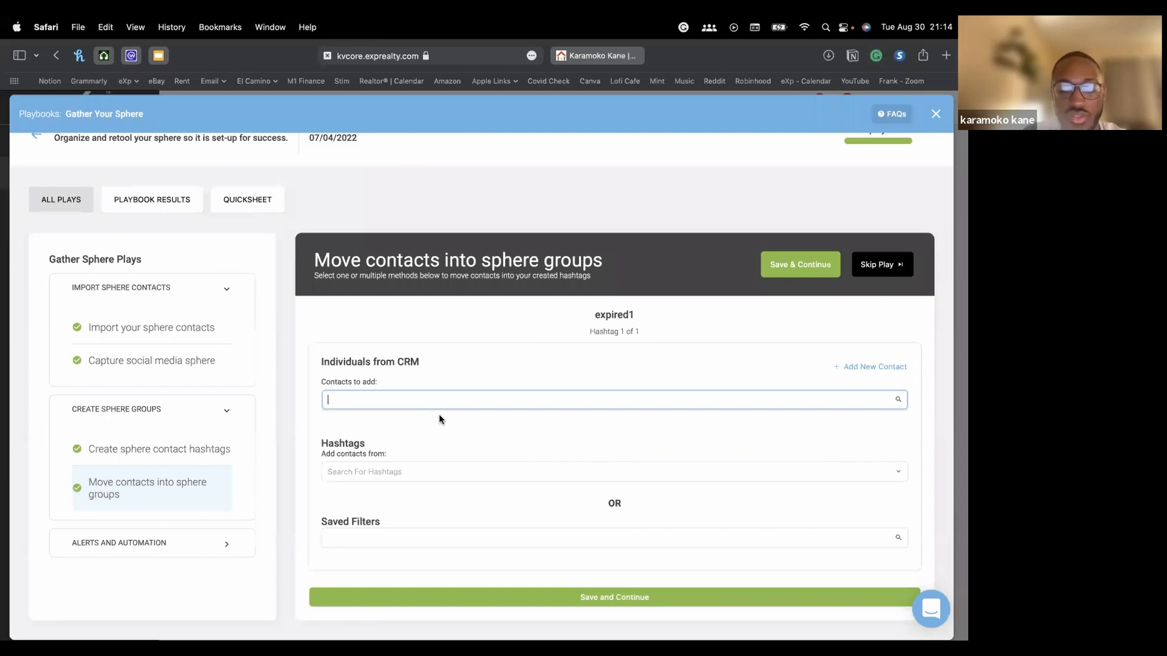
pyautogui.write('a')
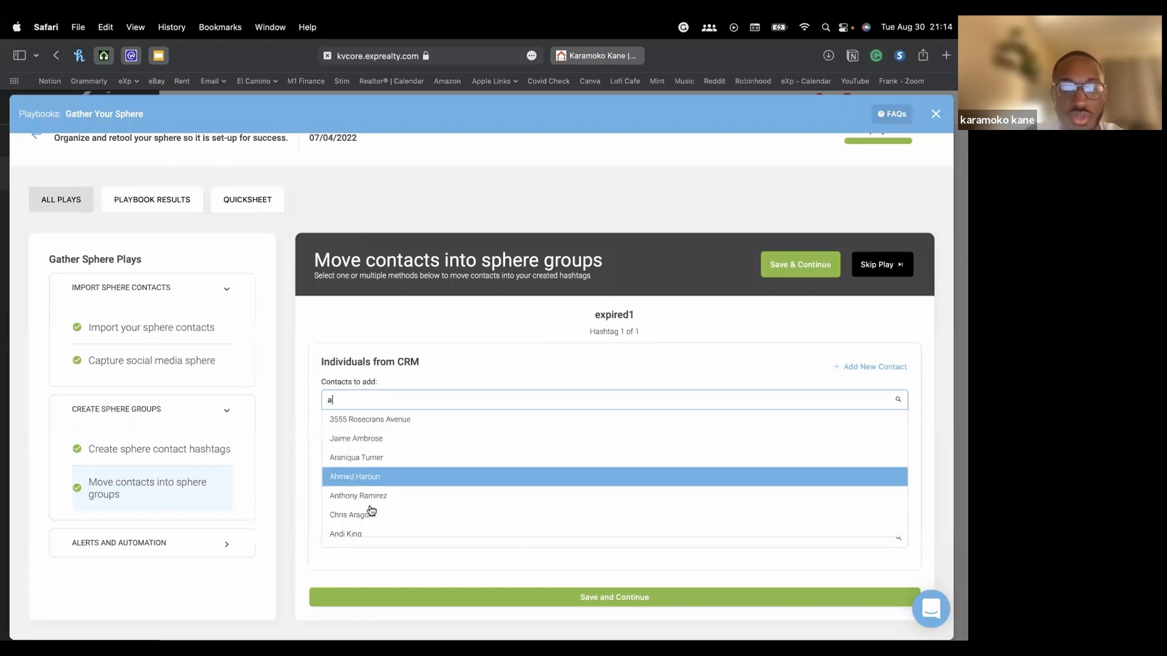
pyautogui.scroll(-10, 401, 523)
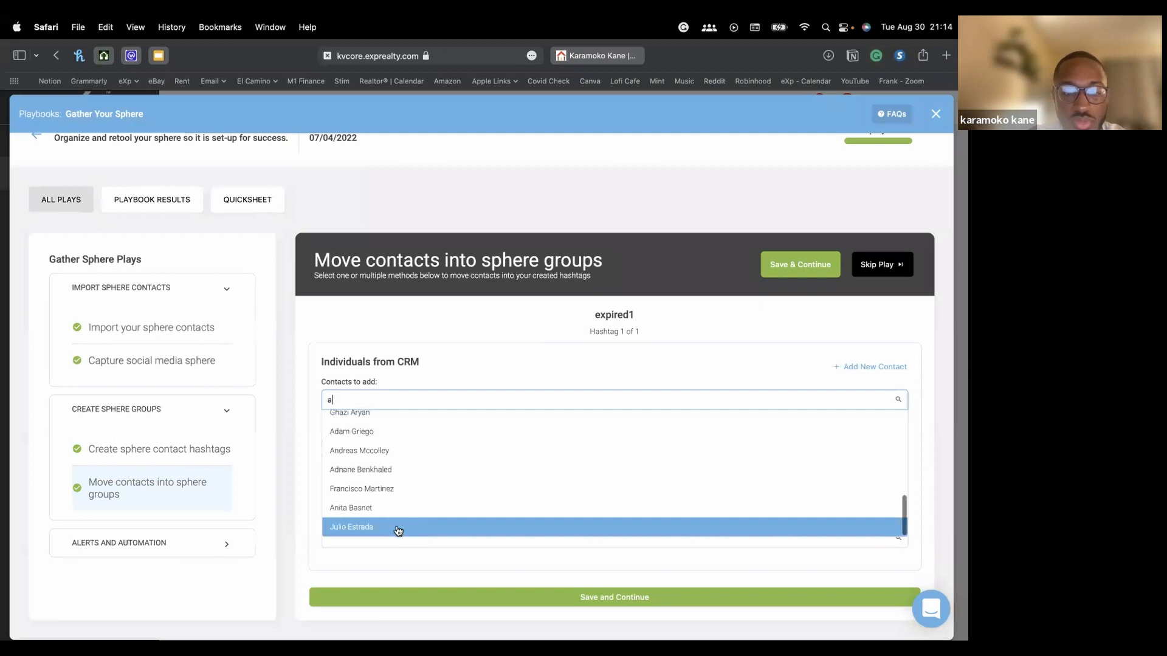
pyautogui.click(399, 528)
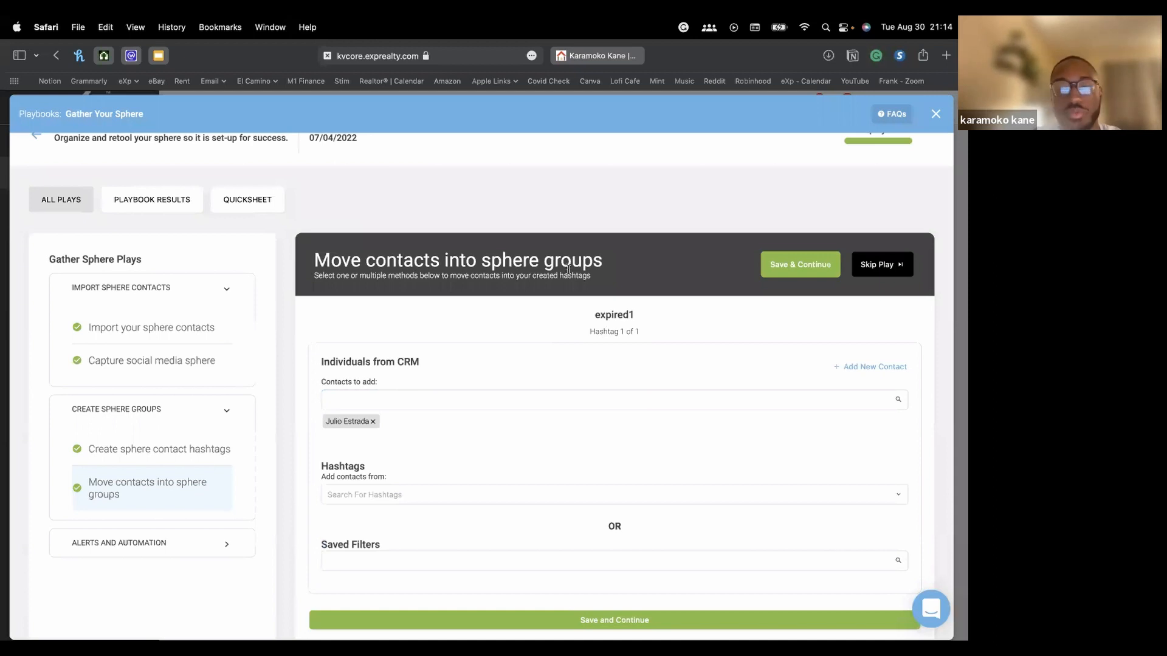
pyautogui.click(402, 496)
pyautogui.scroll(-1, 505, 457)
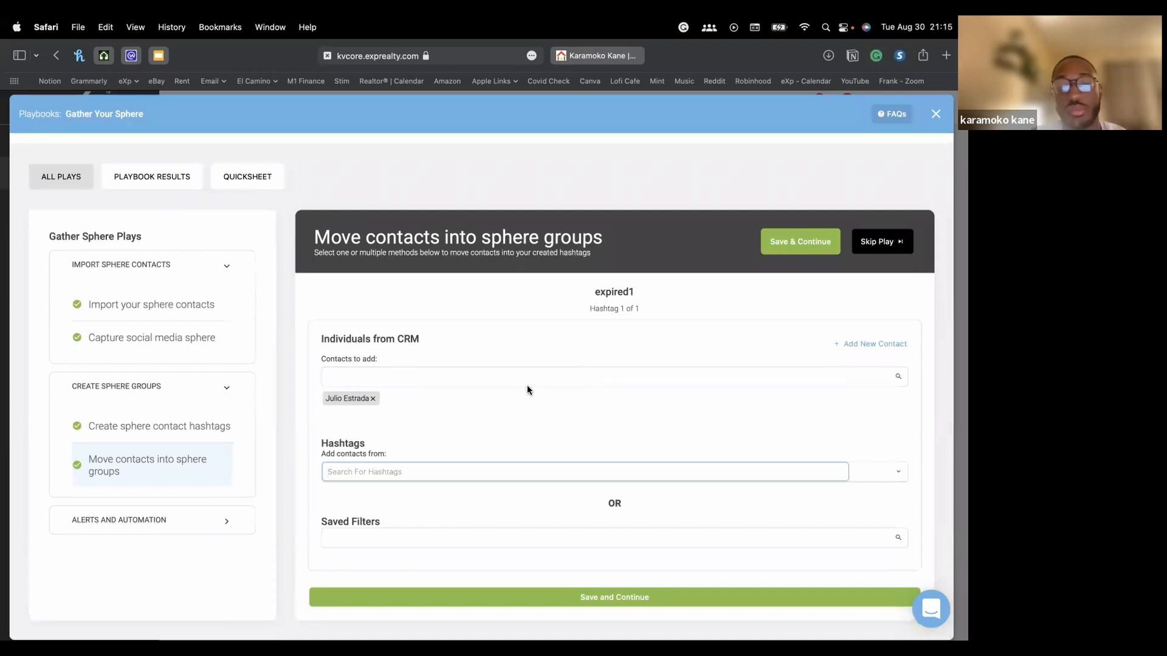
# Add contacts tagged mojo_exp to the expired1 group
pyautogui.write('exp')
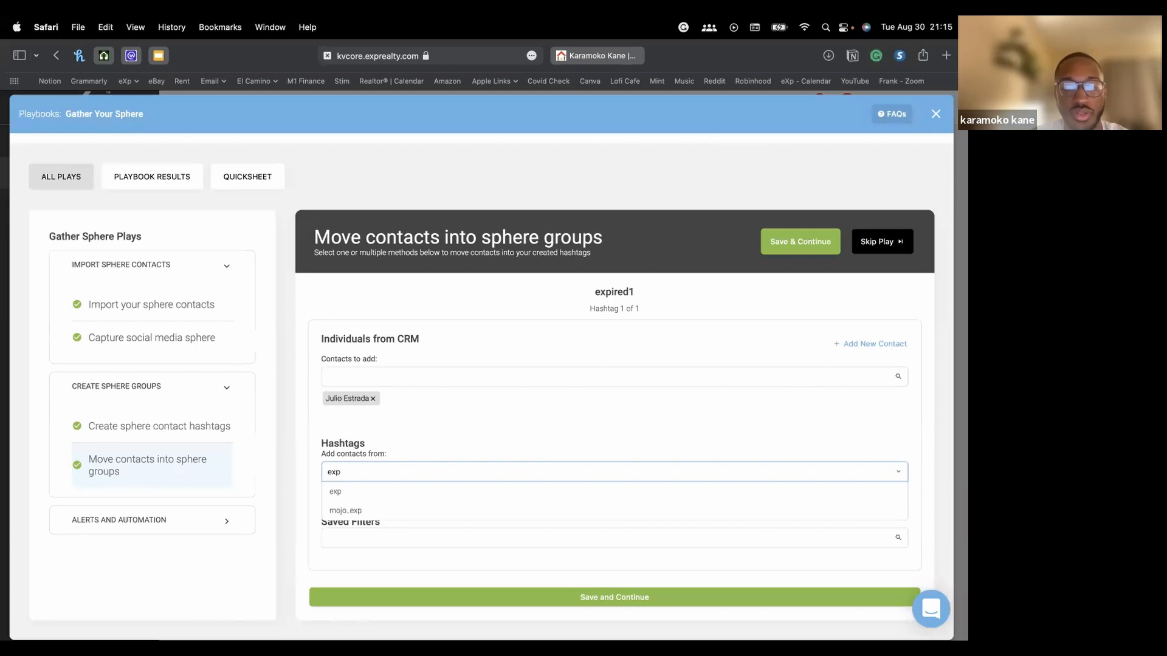
pyautogui.click(369, 513)
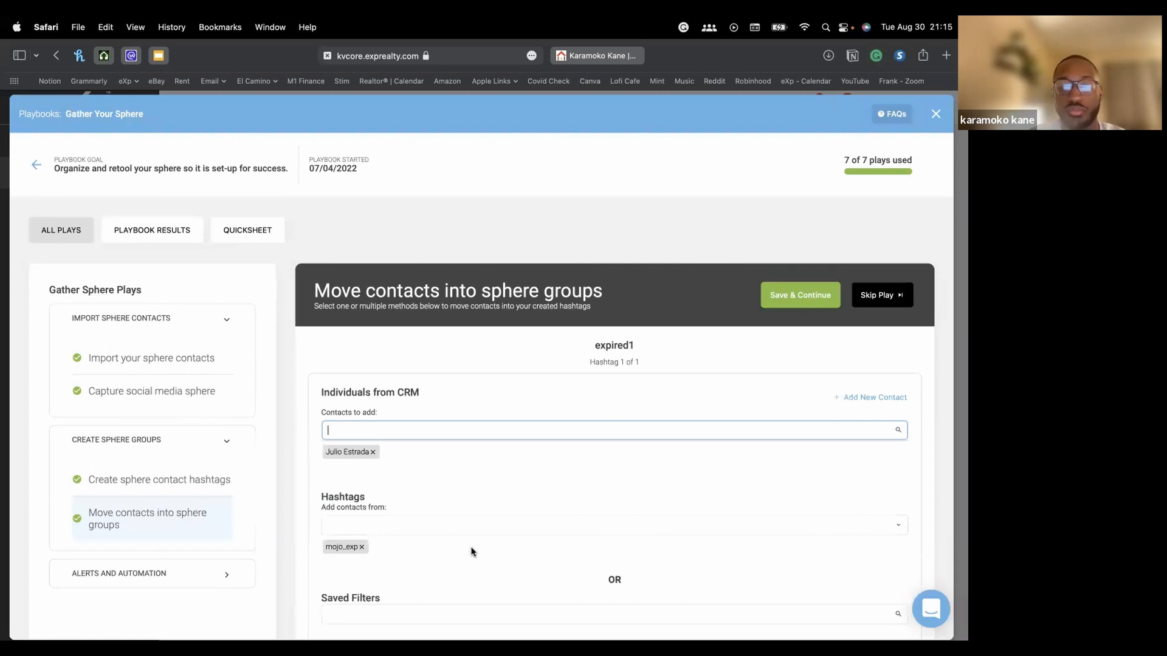
pyautogui.scroll(-2, 471, 552)
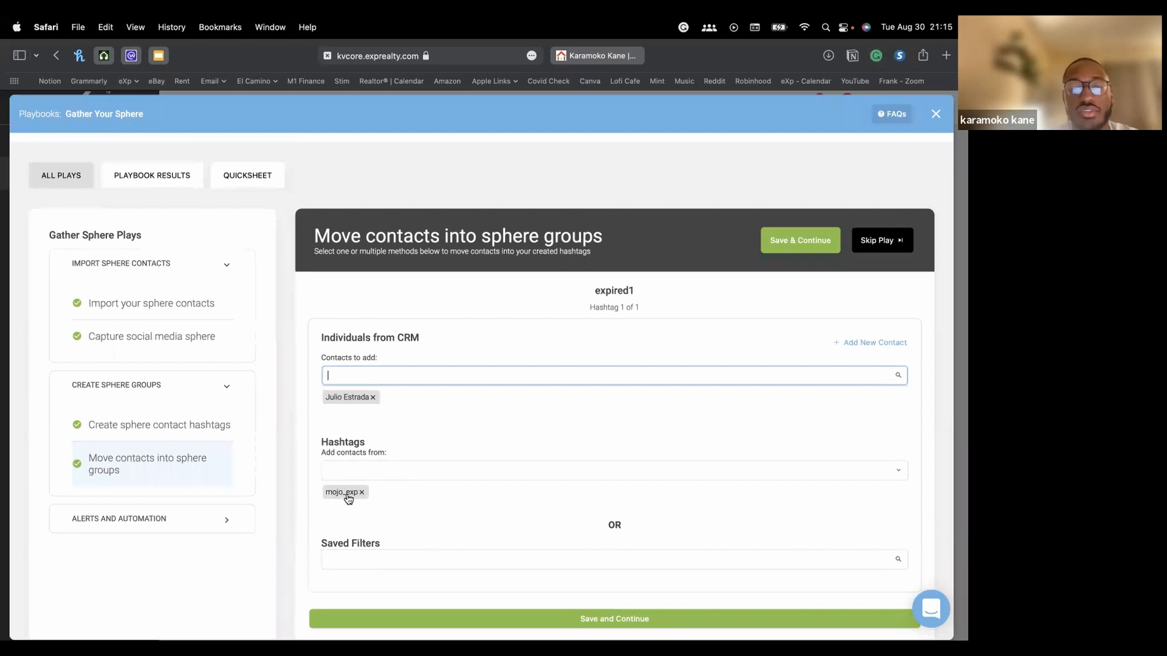
pyautogui.scroll(-1, 378, 496)
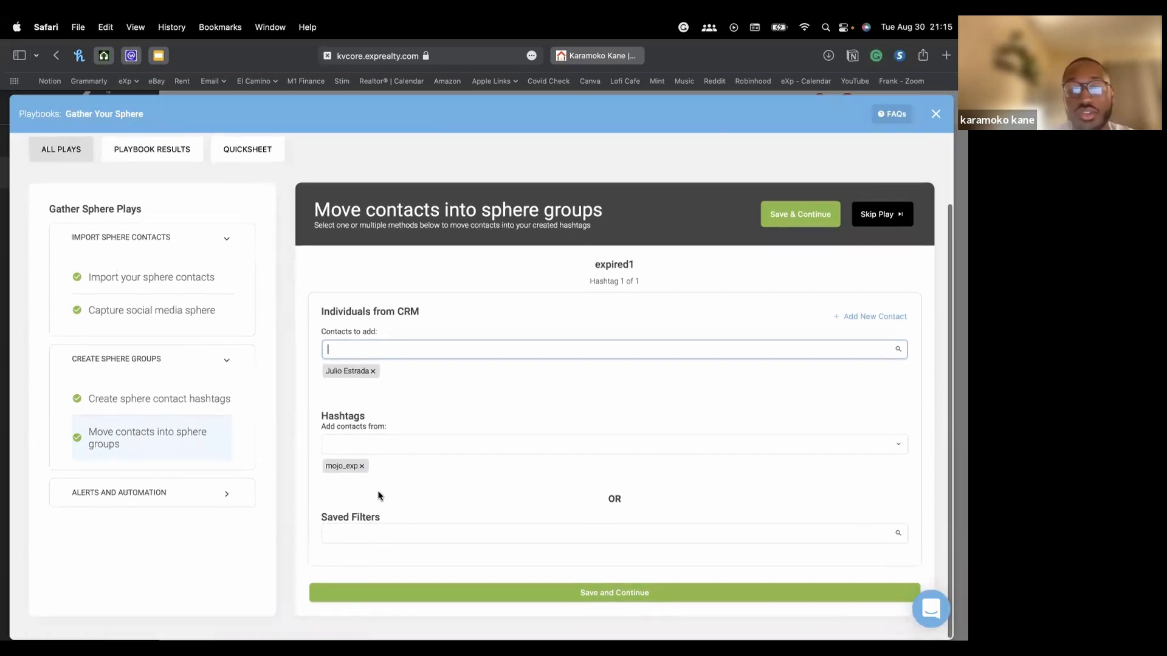
# Add the Test Filter saved-filter contacts to the expired1 group
pyautogui.click(478, 536)
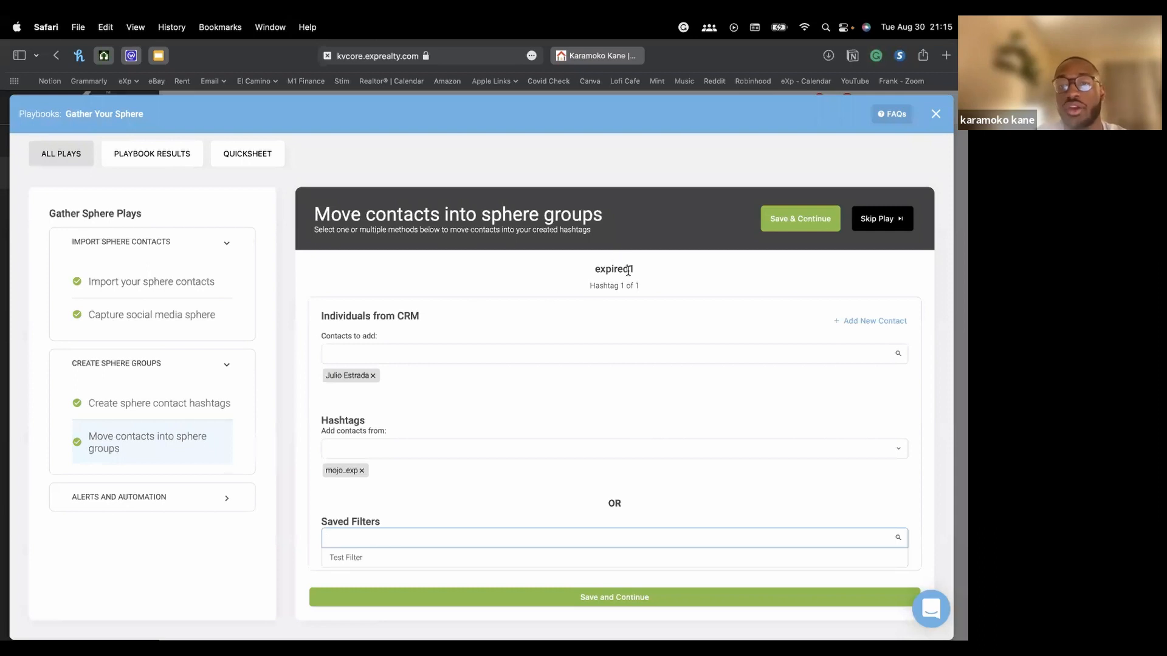
pyautogui.click(378, 559)
pyautogui.click(512, 536)
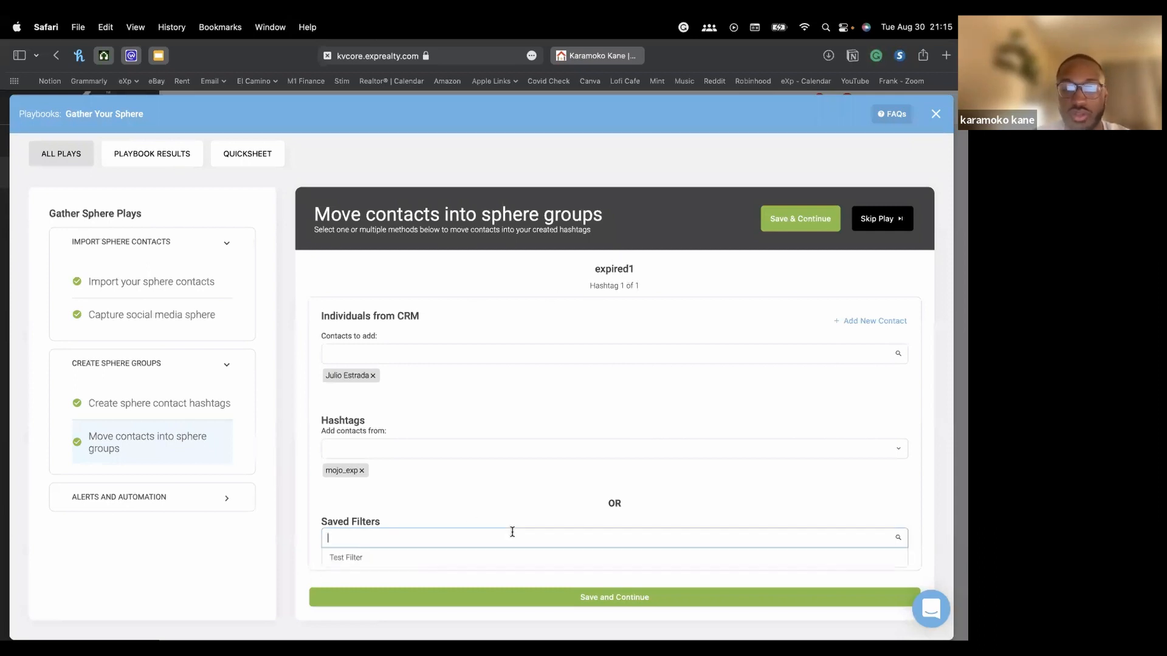
pyautogui.click(413, 555)
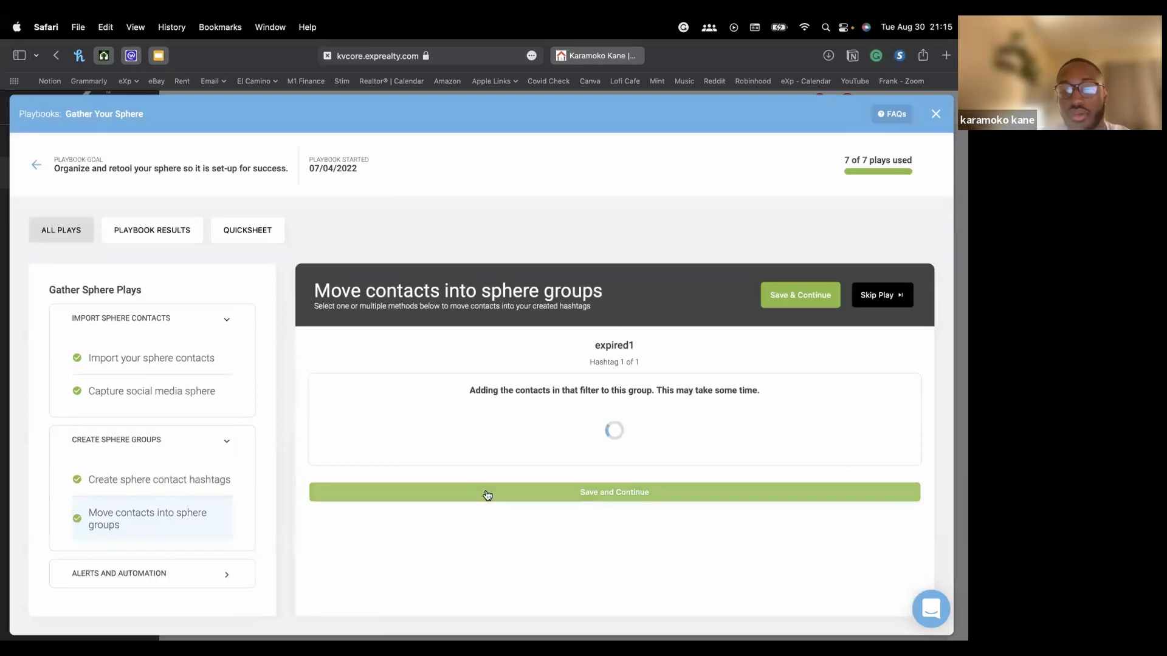
pyautogui.scroll(-3, 586, 443)
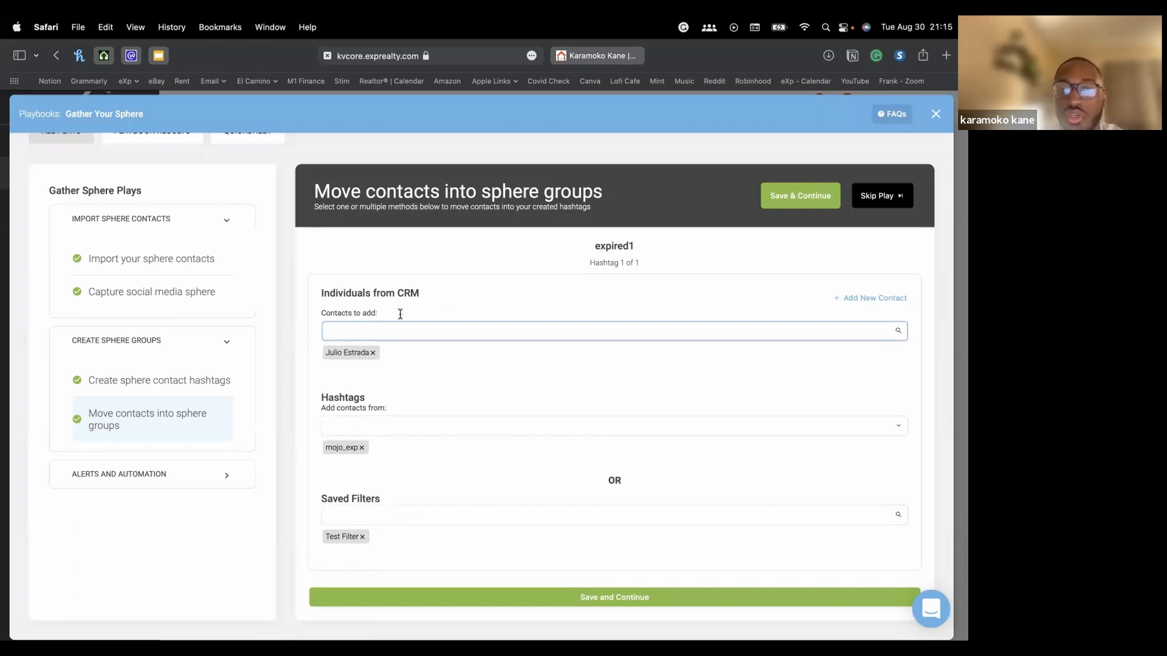
pyautogui.moveTo(594, 246)
pyautogui.mouseDown()
pyautogui.moveTo(629, 246)
pyautogui.moveTo(614, 250)
pyautogui.mouseUp()
pyautogui.click(615, 250)
pyautogui.doubleClick(618, 246)
pyautogui.click(650, 250)
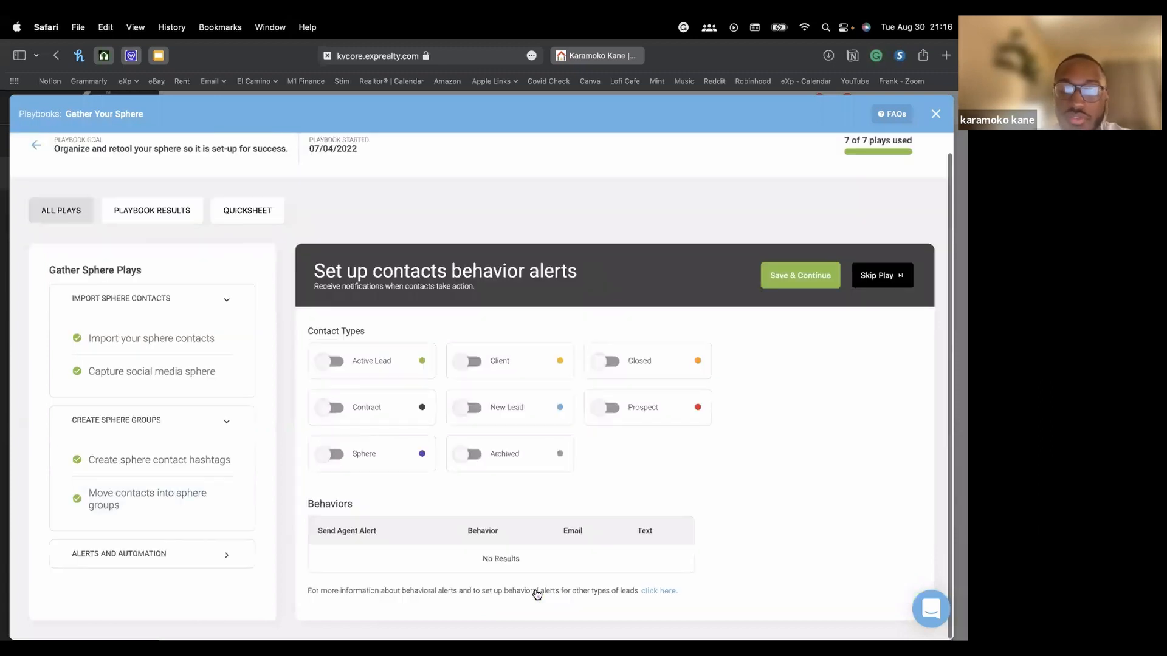
# Save the expired1 group to open the behavior alerts play
pyautogui.click(533, 594)
pyautogui.scroll(-5, 688, 462)
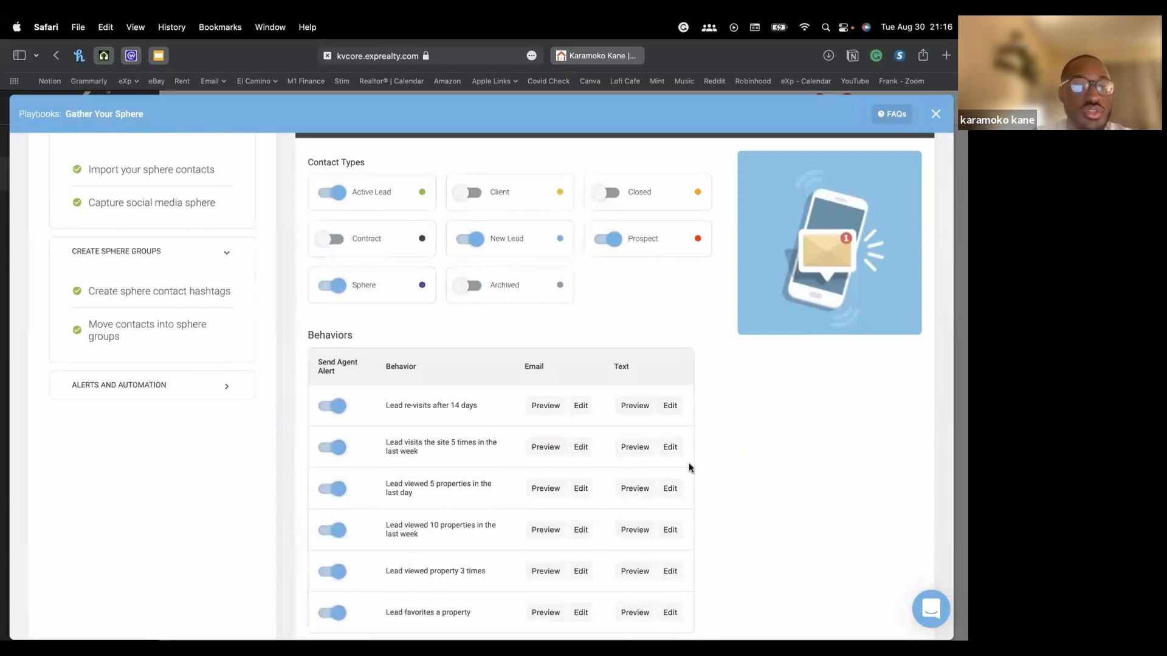
pyautogui.scroll(3, 688, 462)
# Expand Alerts and Automation and review the Contact Types toggles and Behaviors table
pyautogui.click(133, 486)
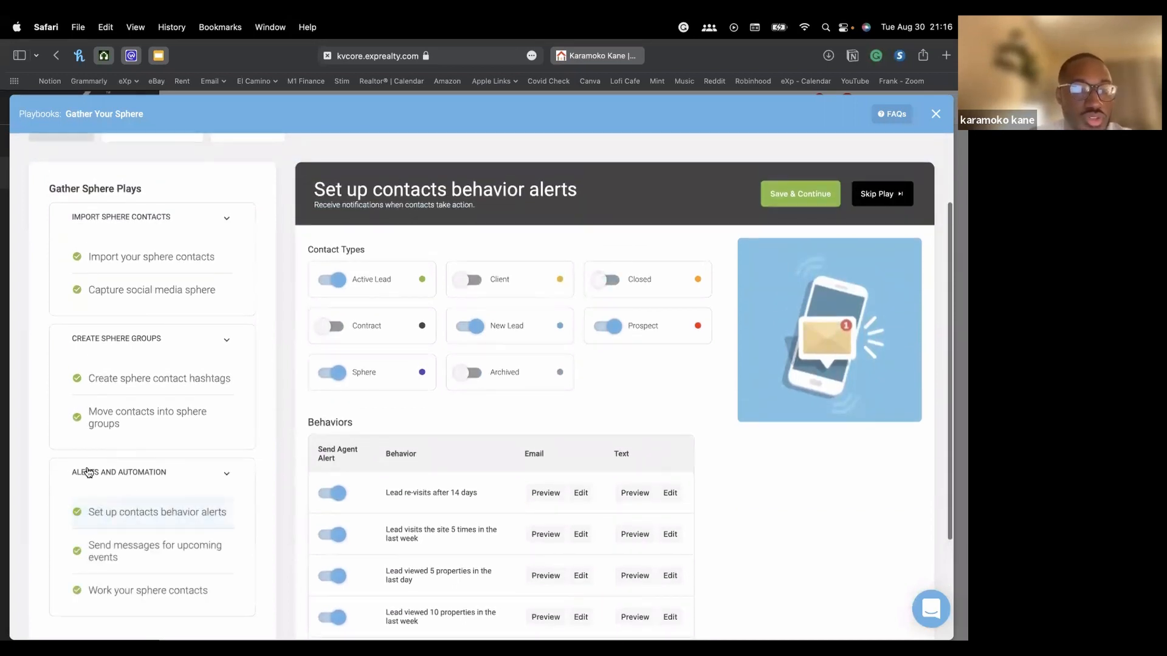
pyautogui.scroll(1, 352, 384)
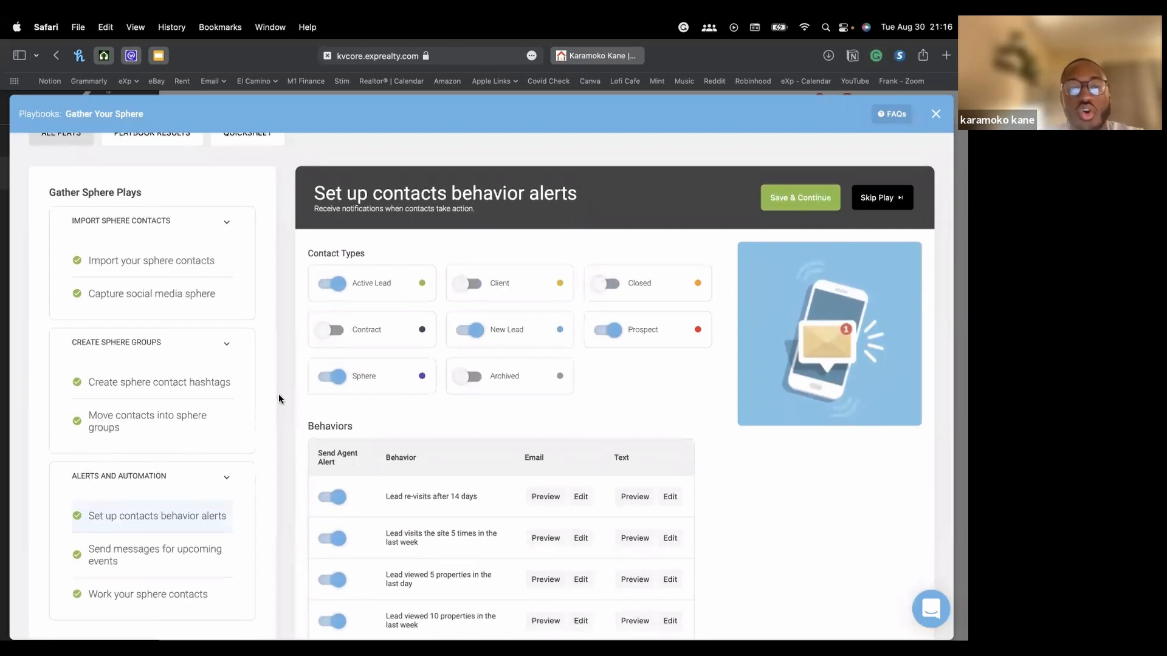
pyautogui.scroll(3, 280, 399)
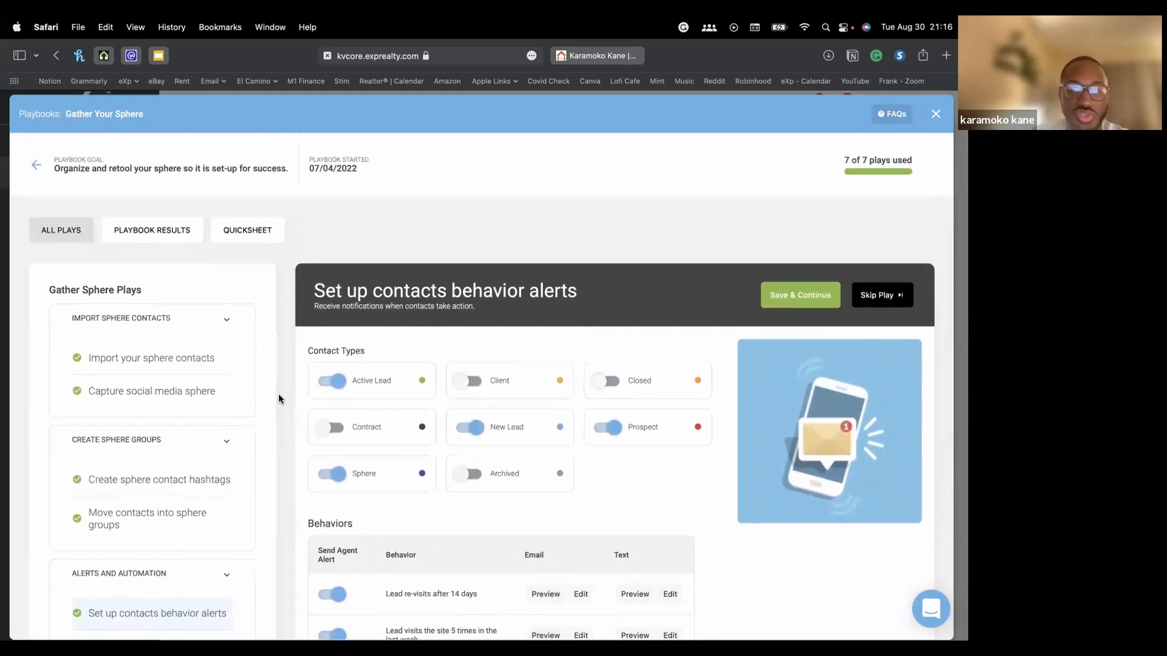
pyautogui.scroll(-3, 278, 399)
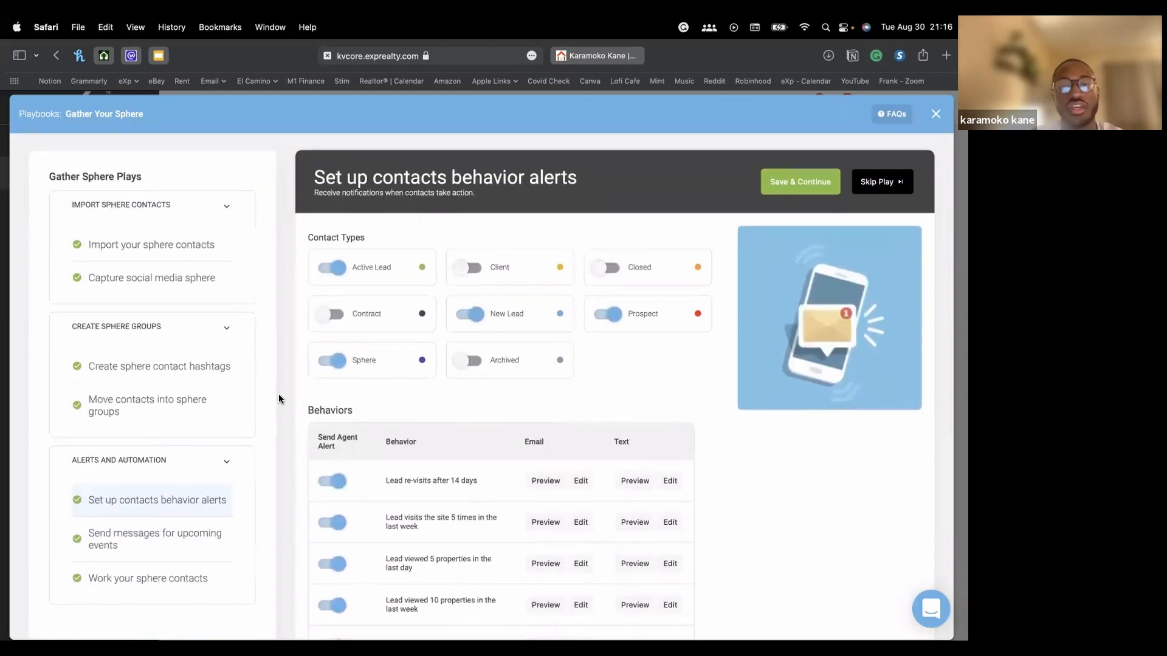
pyautogui.scroll(-2, 279, 396)
pyautogui.scroll(1, 278, 396)
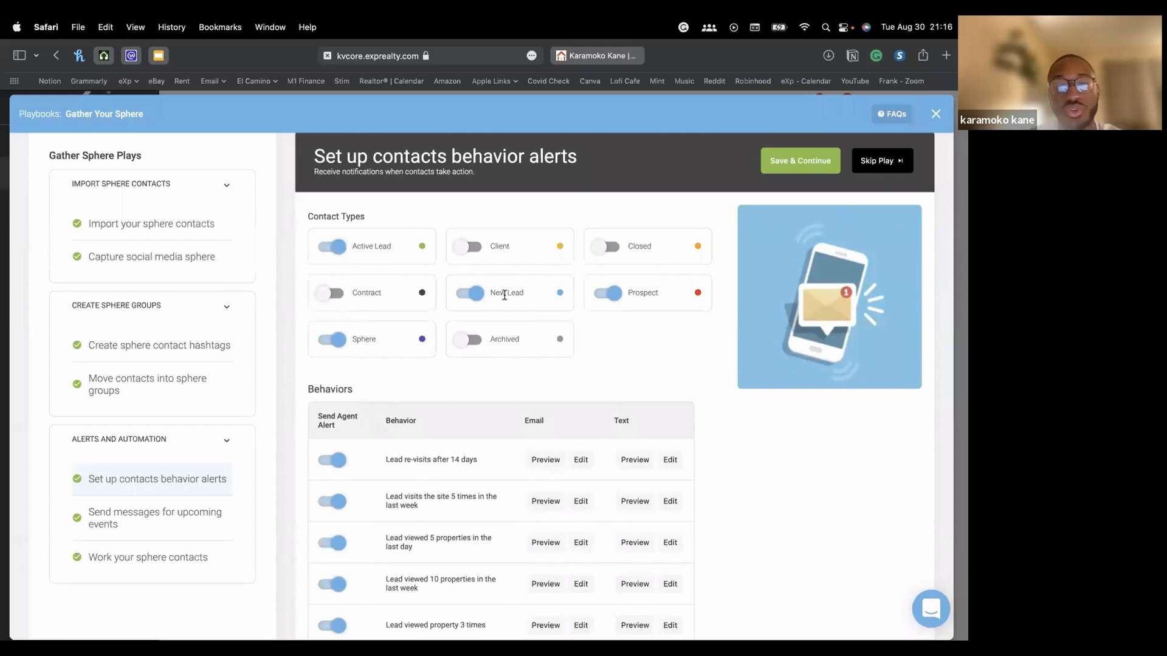
pyautogui.scroll(-4, 349, 352)
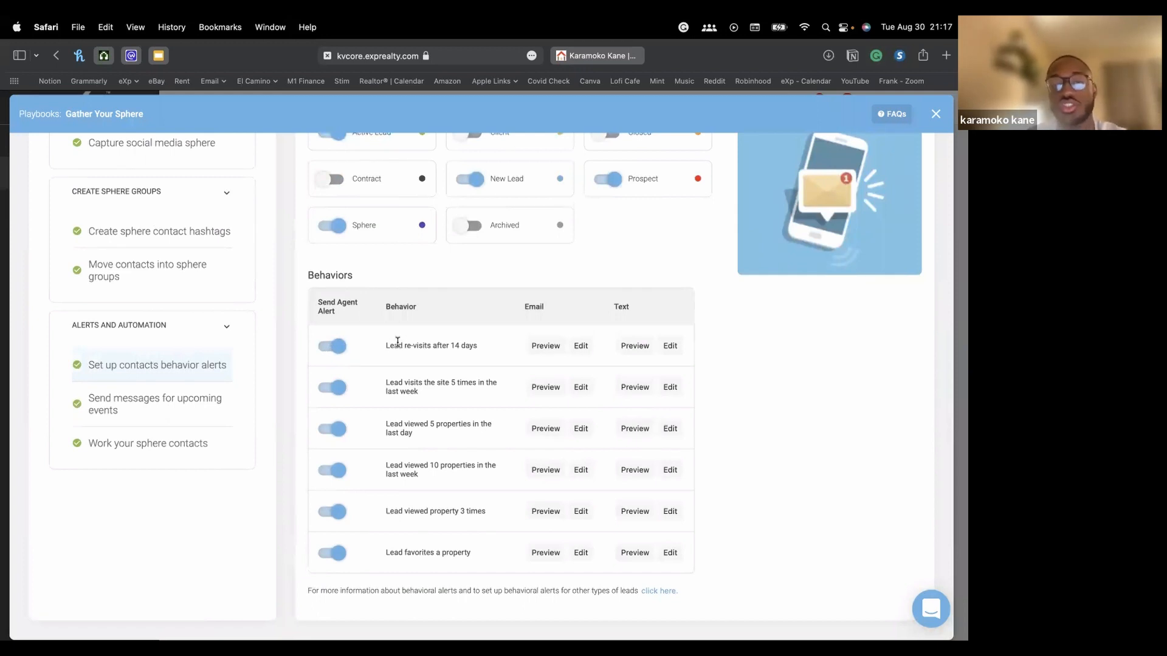
pyautogui.click(544, 352)
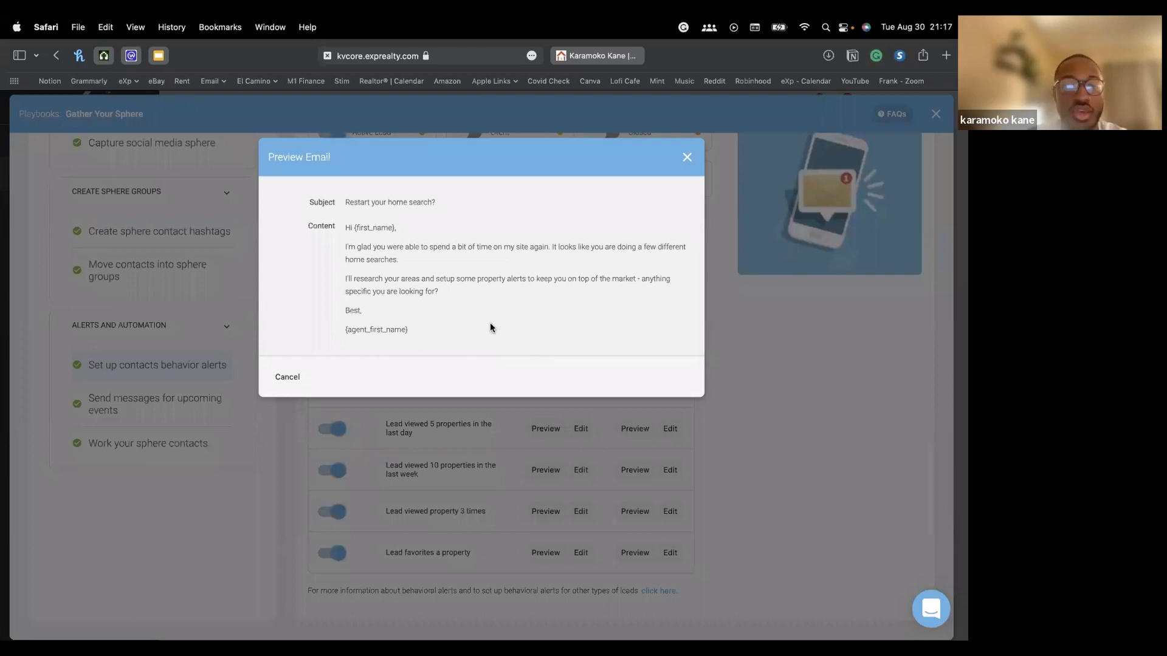
pyautogui.click(687, 158)
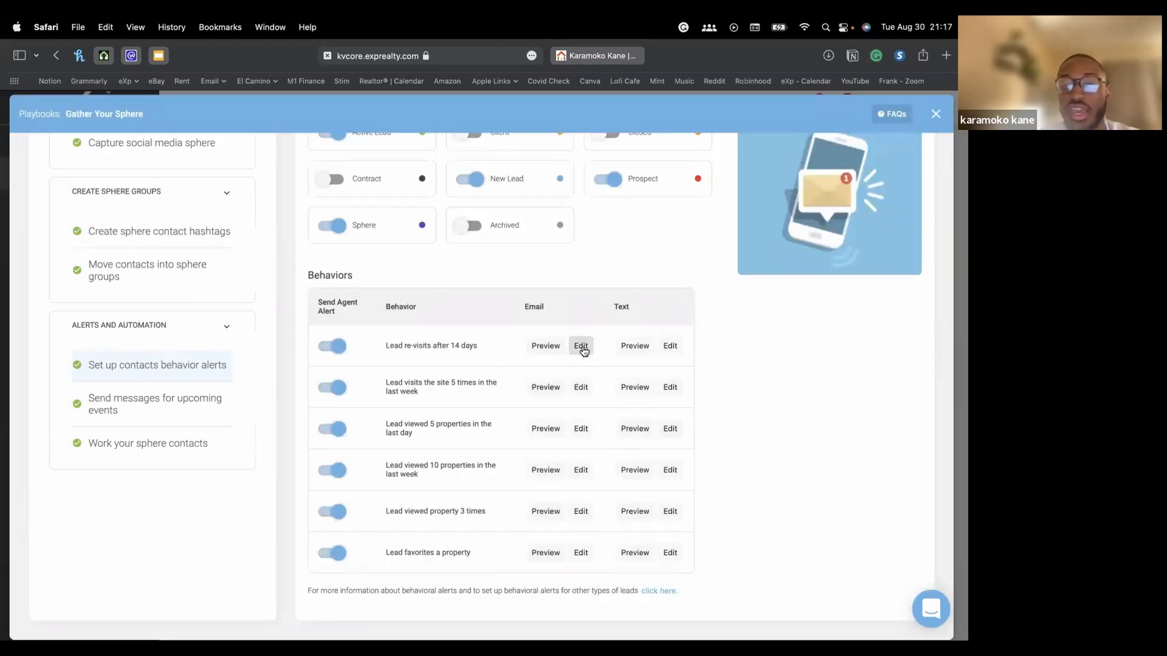
pyautogui.click(581, 347)
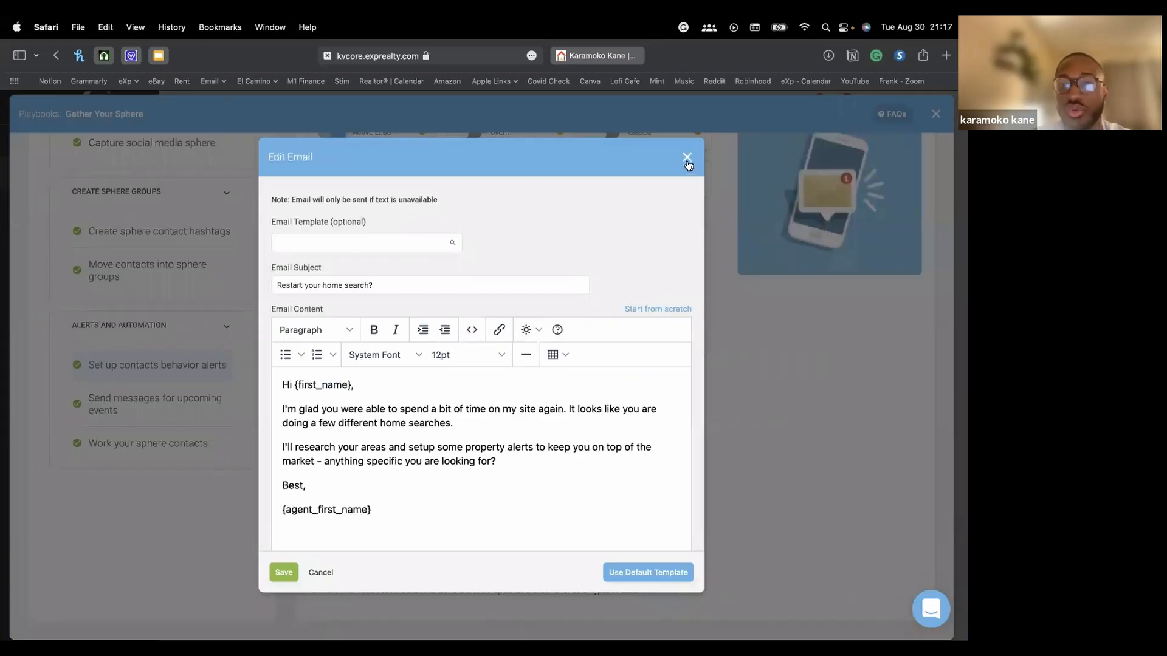
pyautogui.click(688, 159)
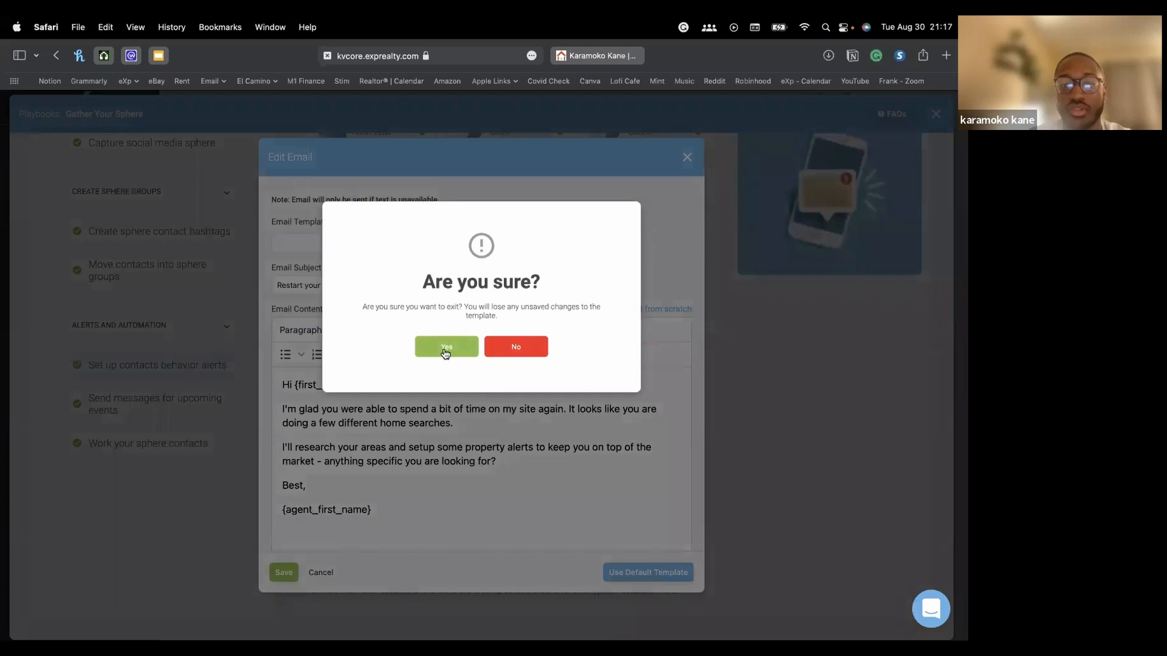
pyautogui.click(454, 347)
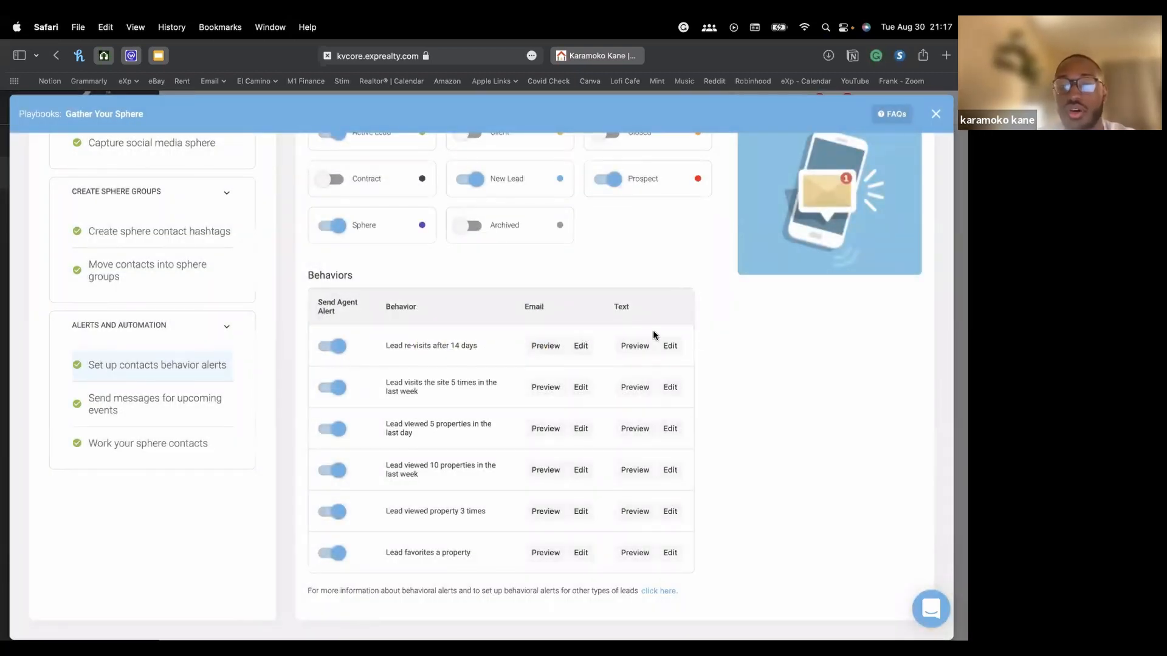
pyautogui.click(629, 347)
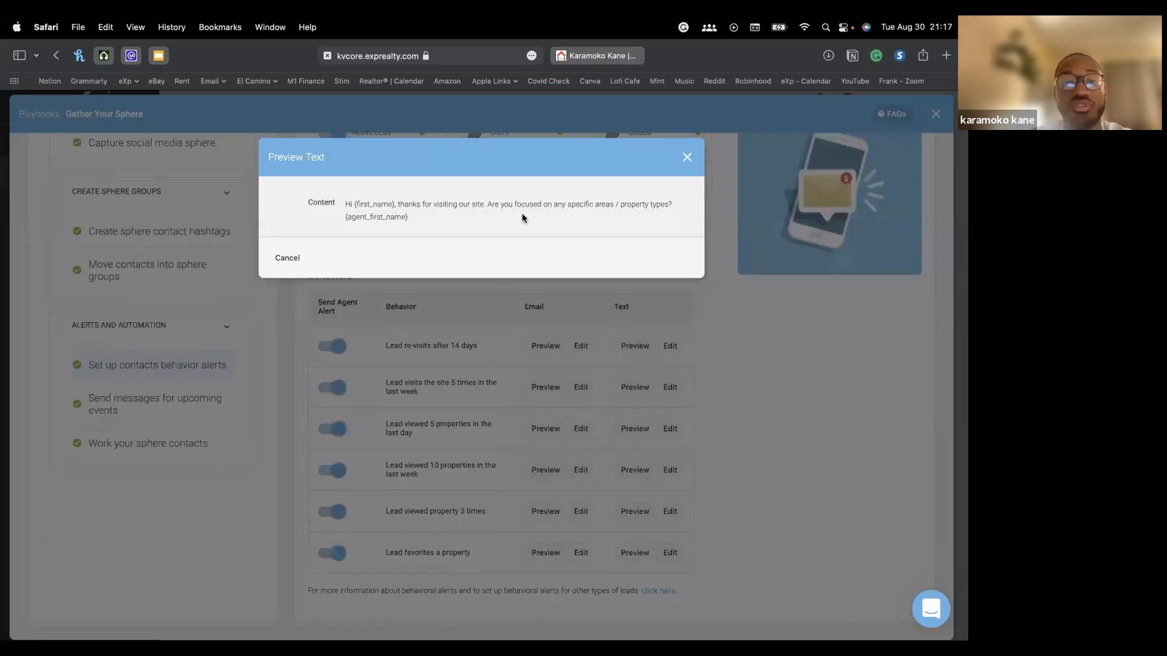
pyautogui.click(696, 159)
pyautogui.click(671, 348)
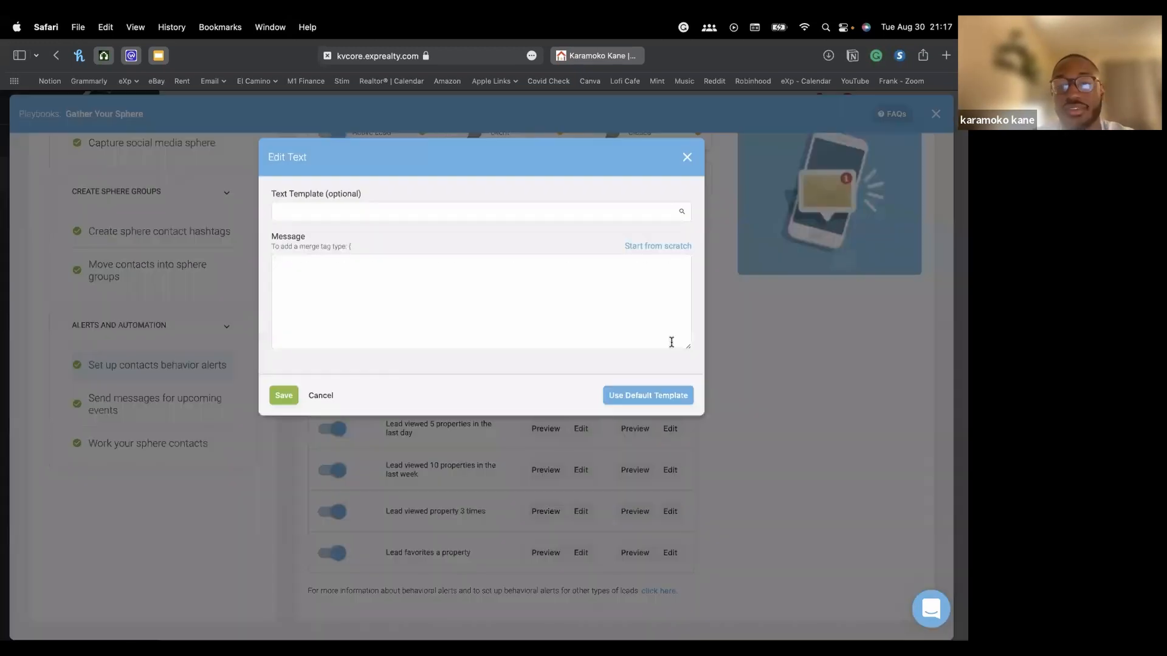
pyautogui.click(688, 158)
pyautogui.click(463, 349)
pyautogui.scroll(3, 511, 365)
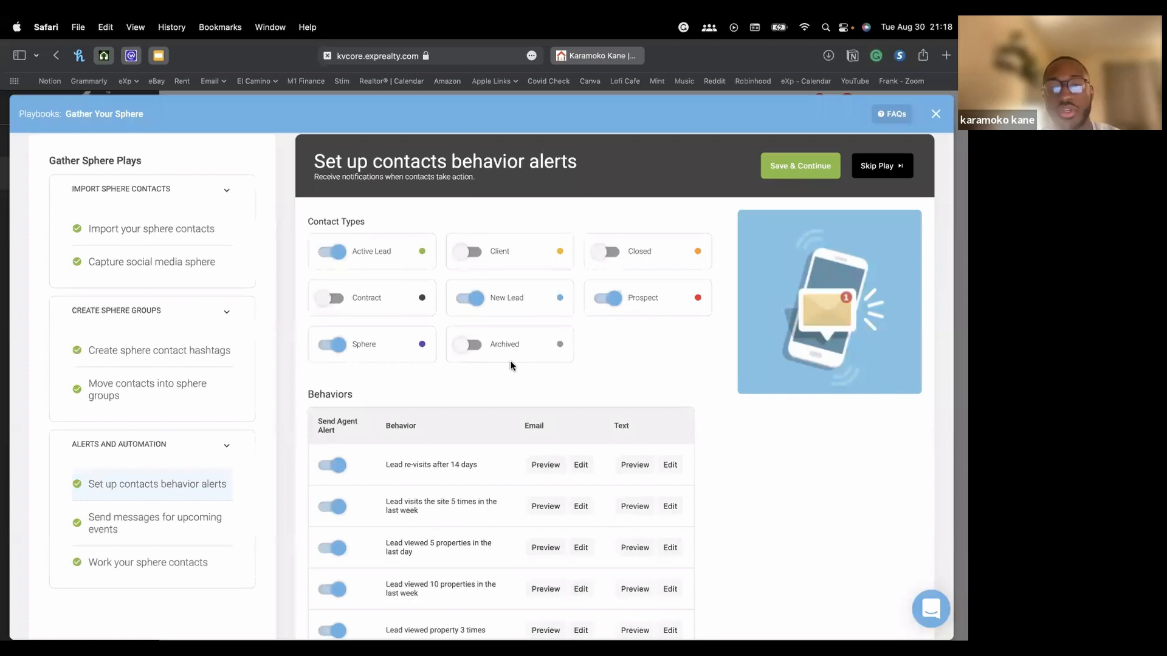
pyautogui.scroll(-2, 511, 365)
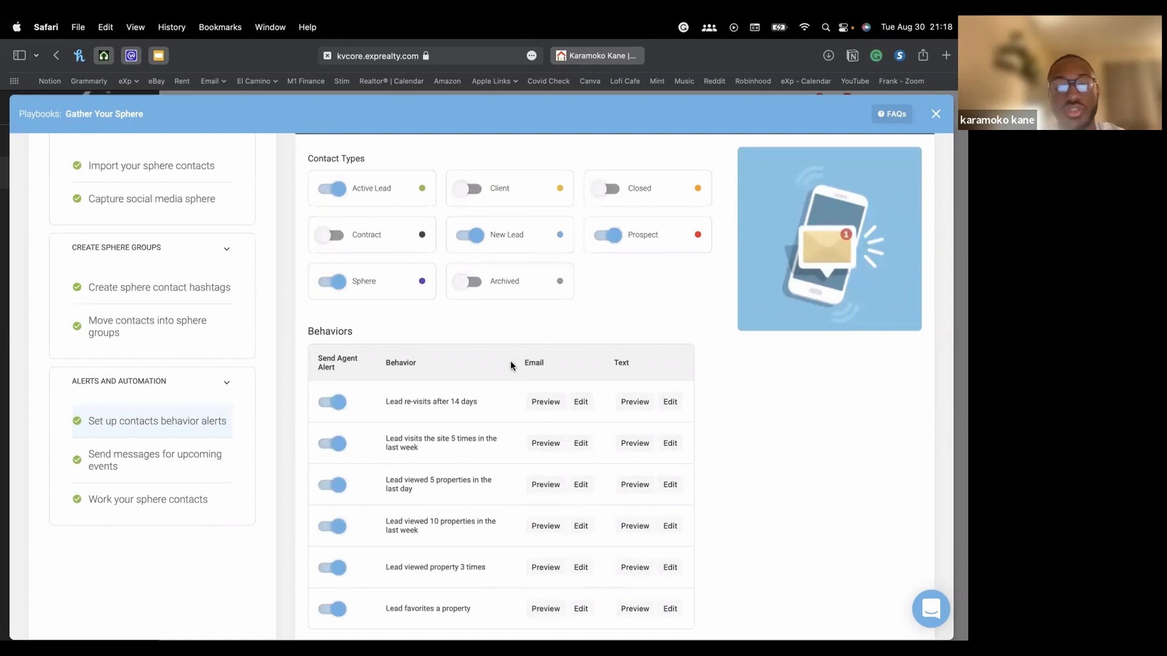
pyautogui.scroll(-2, 511, 365)
pyautogui.scroll(5, 511, 366)
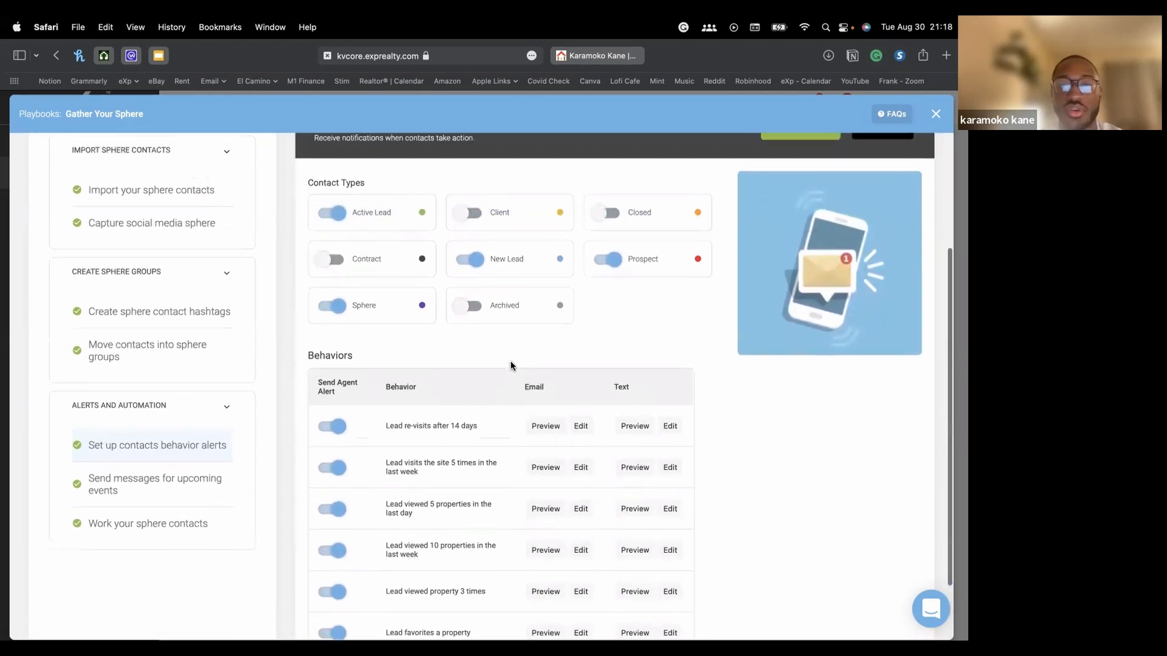
pyautogui.scroll(1, 511, 365)
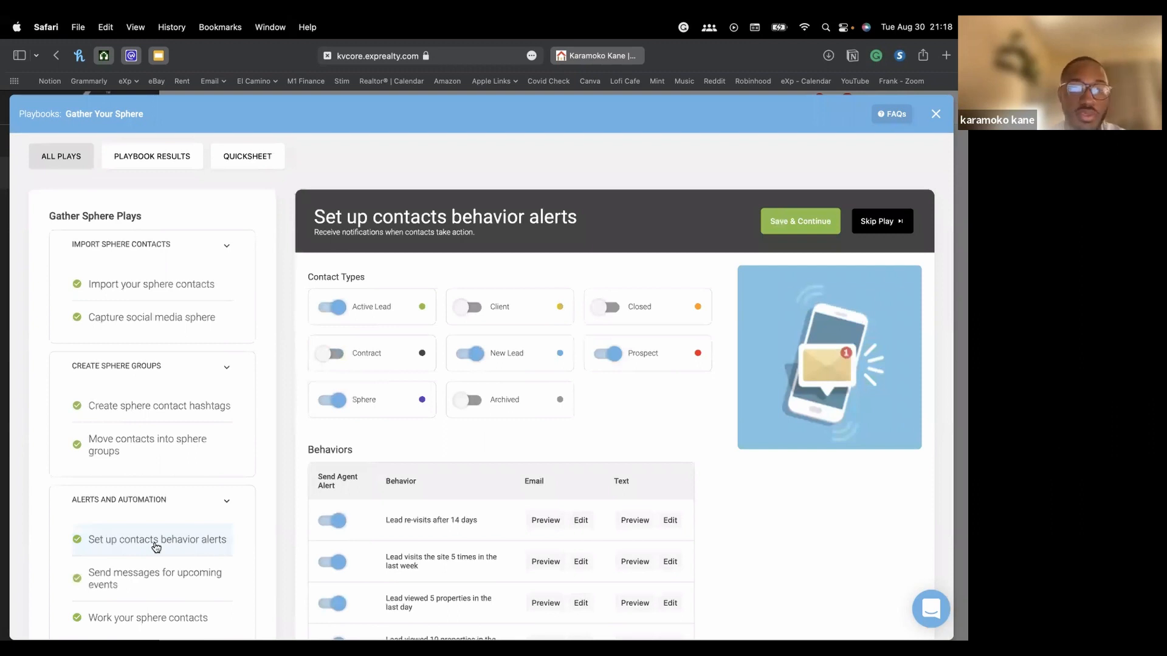
pyautogui.scroll(-2, 176, 535)
pyautogui.scroll(3, 845, 254)
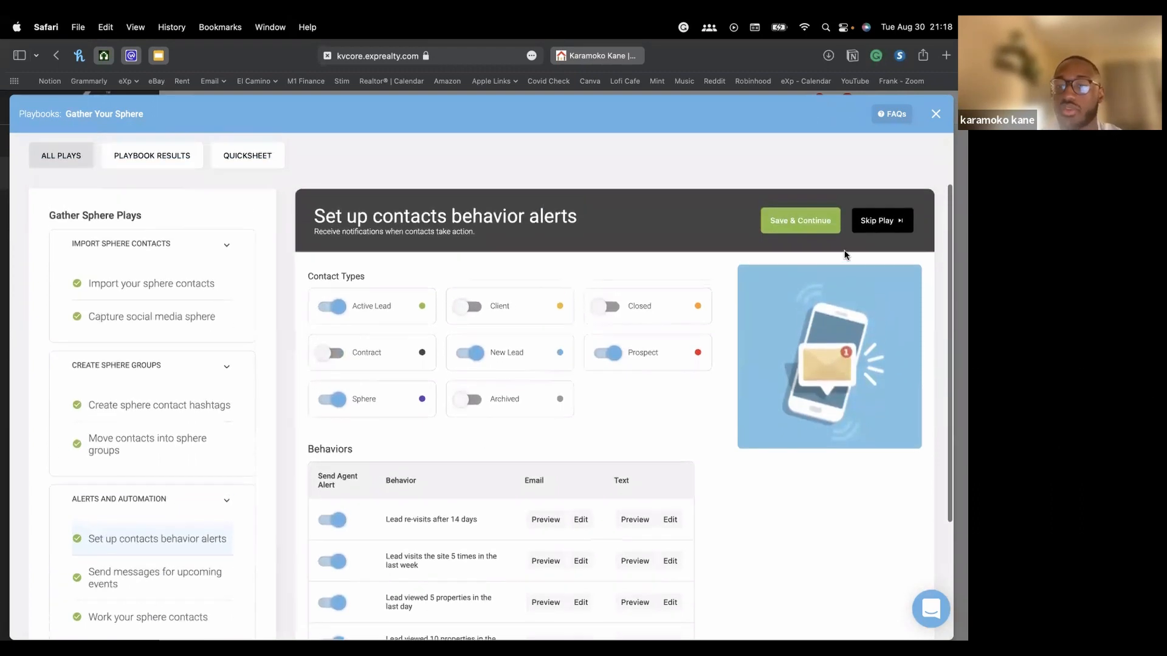
# Save the behavior alerts and review the upcoming events play showing 0 upcoming birthdays or anniversaries
pyautogui.click(802, 220)
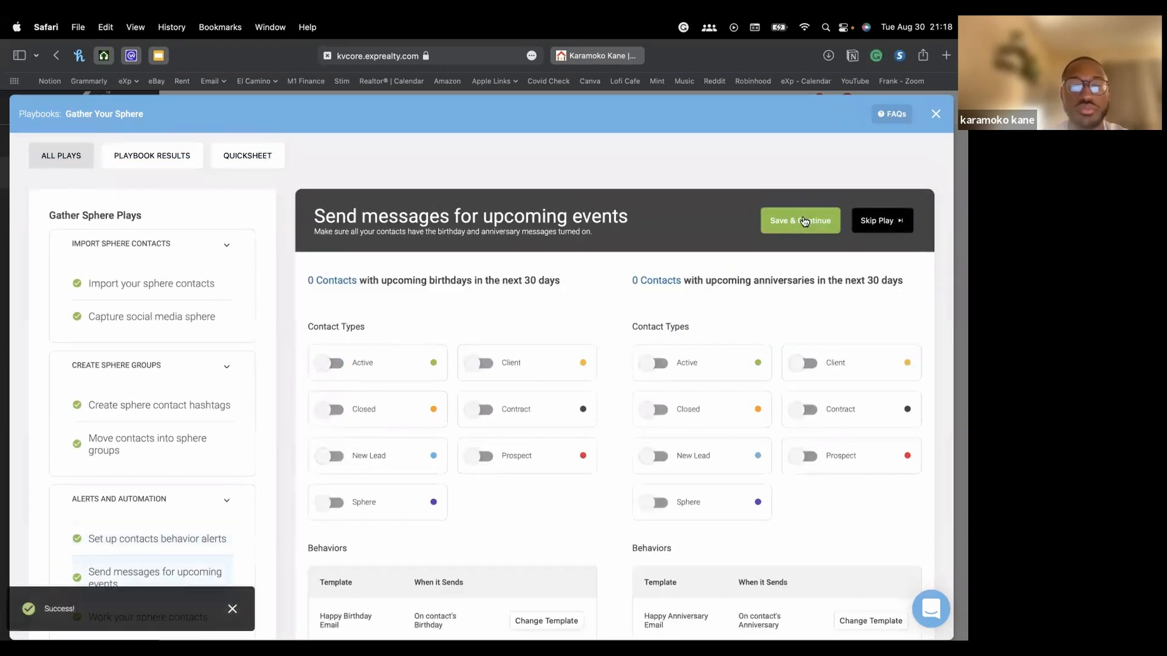
pyautogui.scroll(-1, 659, 320)
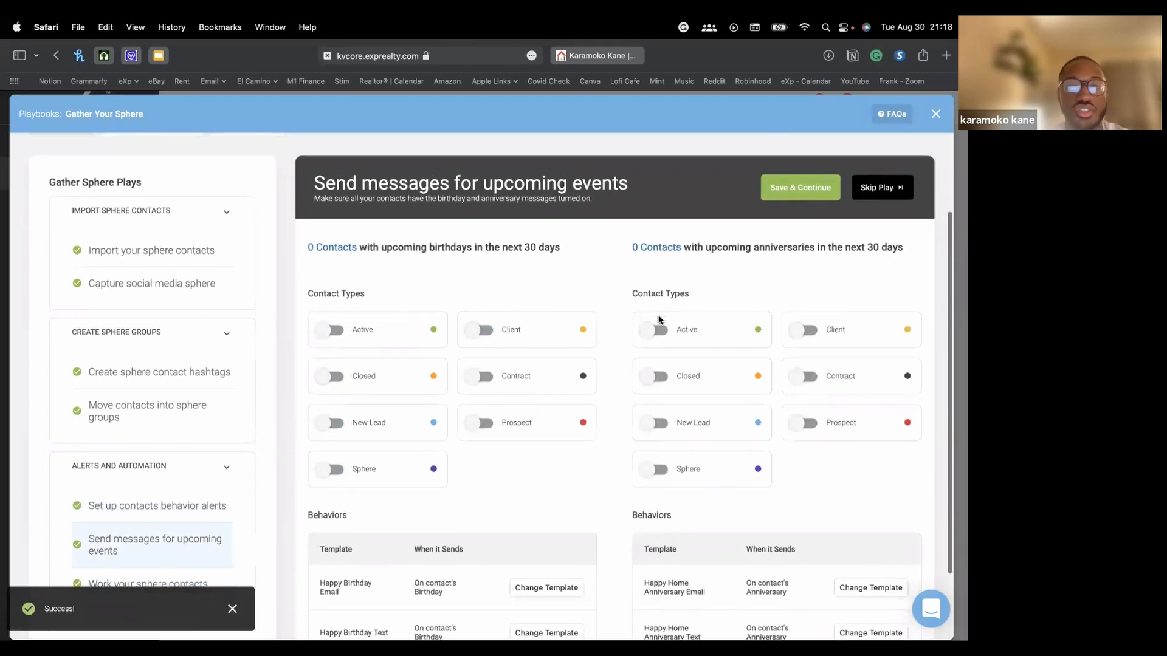
pyautogui.scroll(-1, 658, 321)
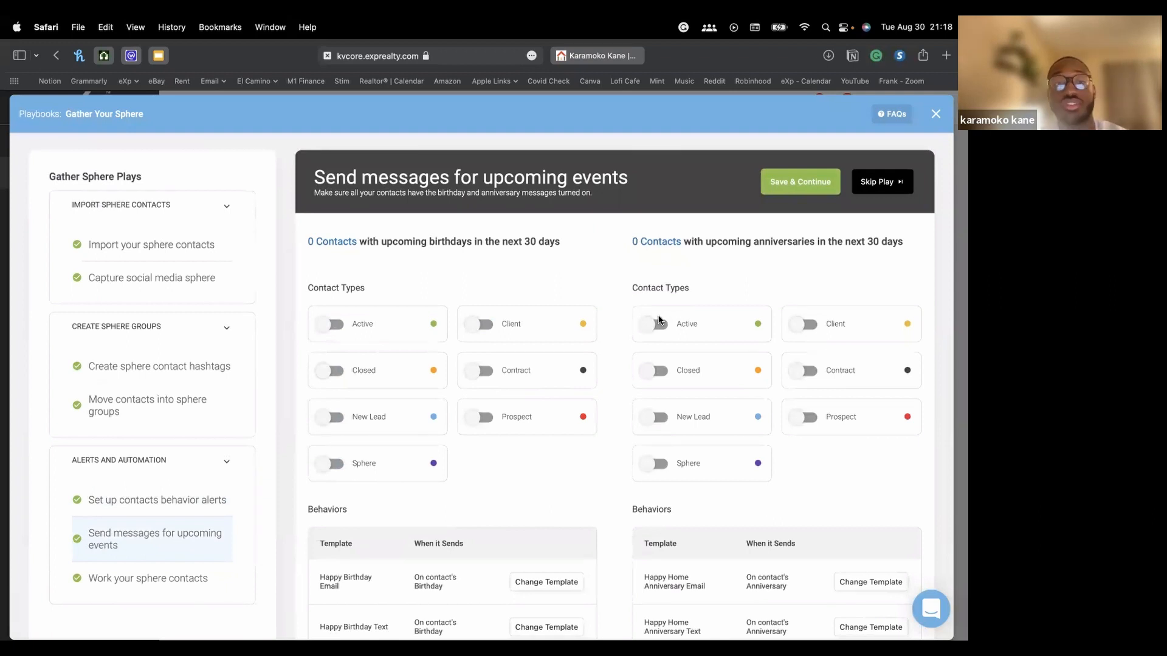
pyautogui.scroll(-5, 659, 320)
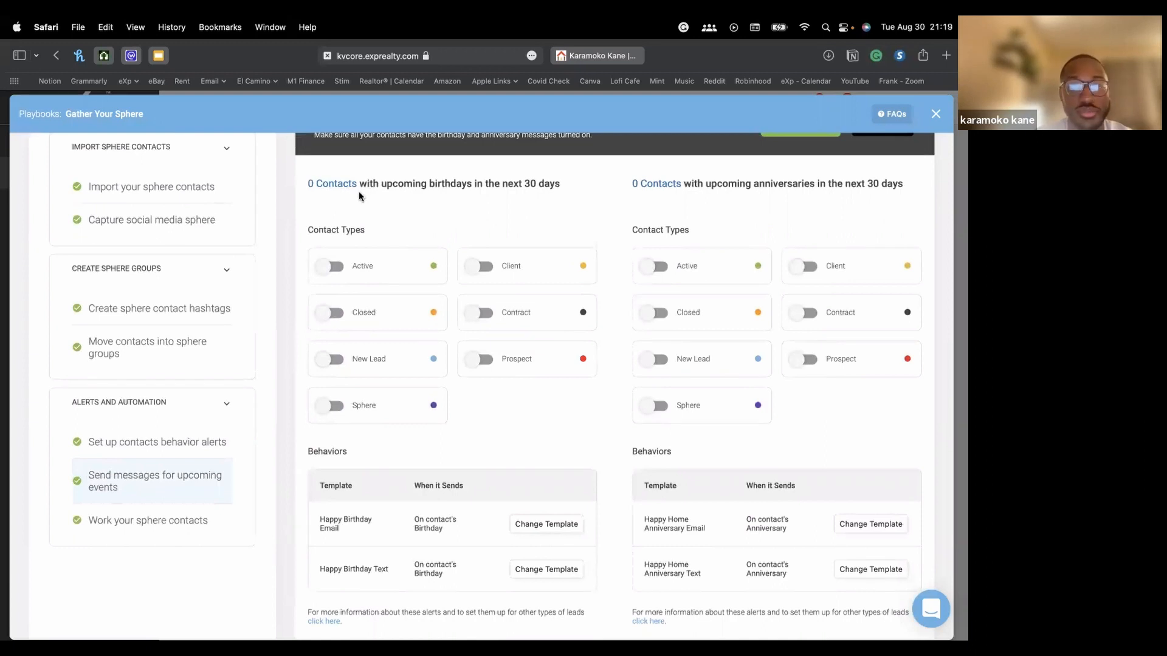
pyautogui.scroll(2, 426, 213)
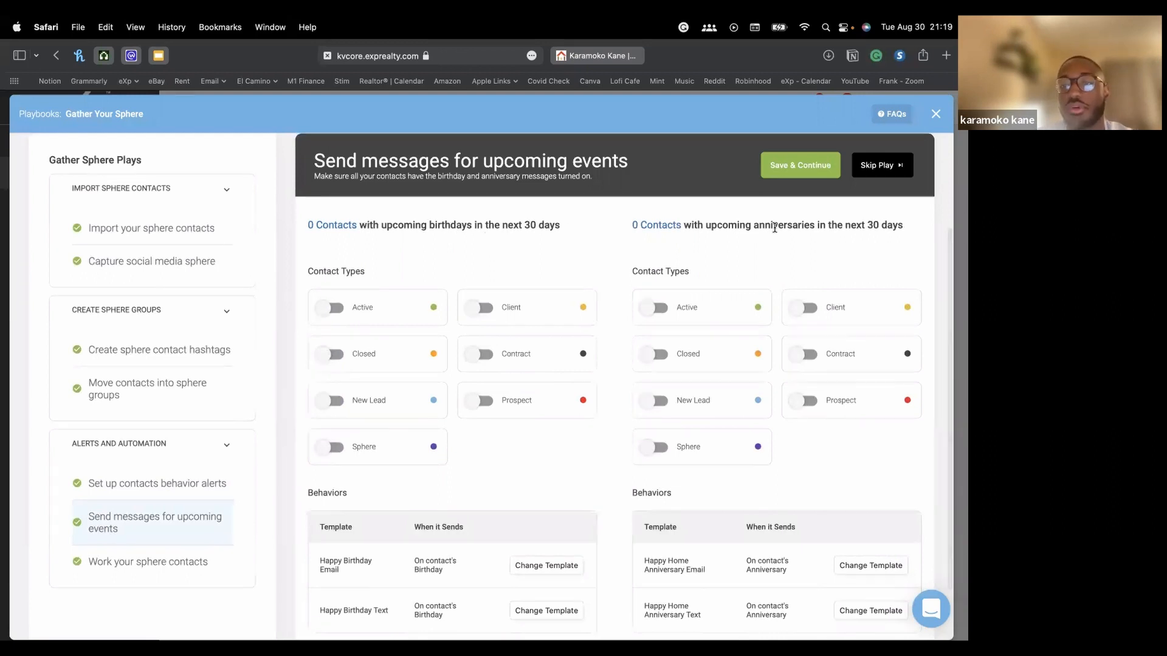
pyautogui.scroll(-2, 774, 228)
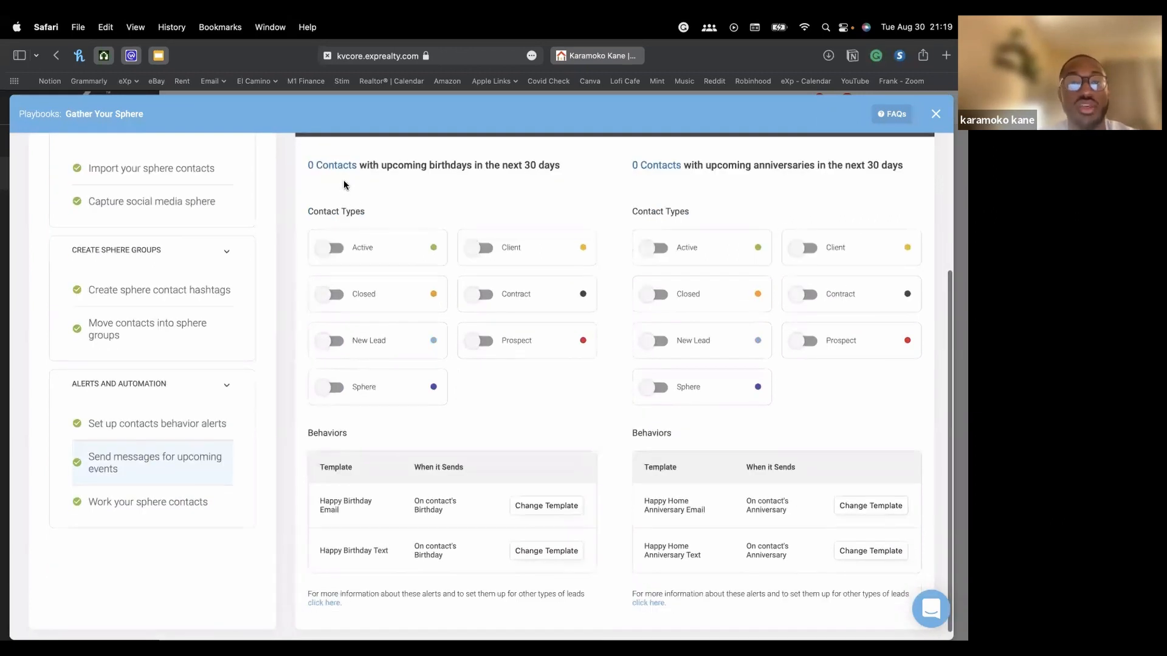
# Switch on birthday messages for Active, Closed, New Lead, Sphere, Prospect, Contract and Client contacts
pyautogui.click(338, 249)
pyautogui.click(335, 295)
pyautogui.click(335, 342)
pyautogui.click(333, 389)
pyautogui.click(479, 341)
pyautogui.click(482, 295)
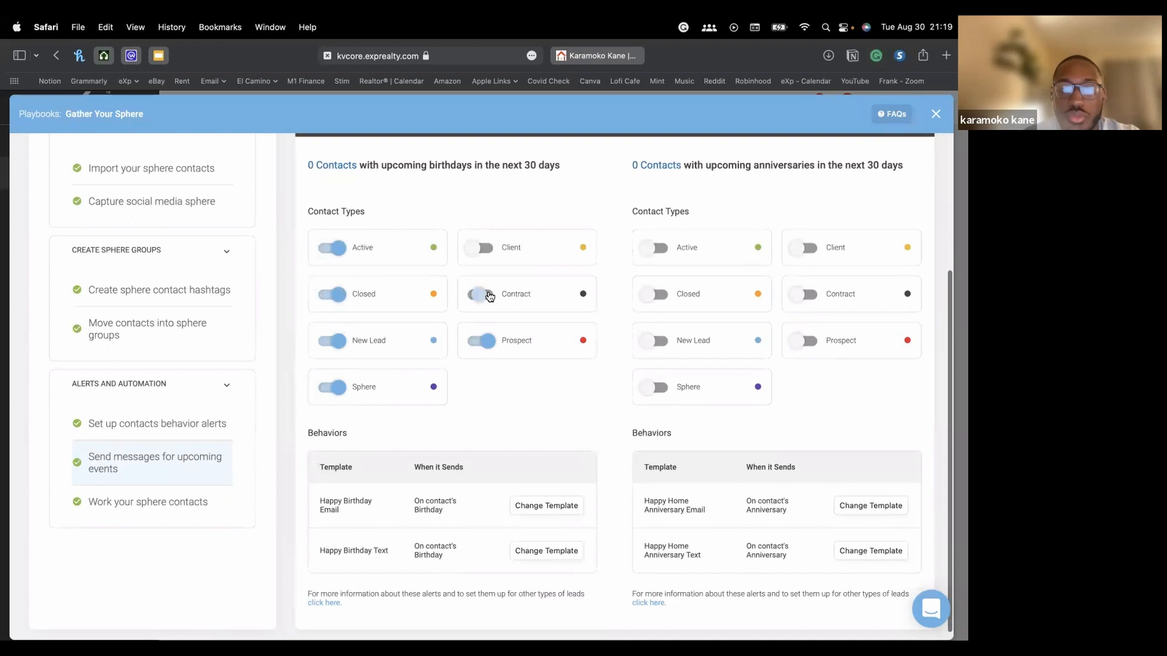
pyautogui.click(480, 249)
pyautogui.scroll(-1, 480, 248)
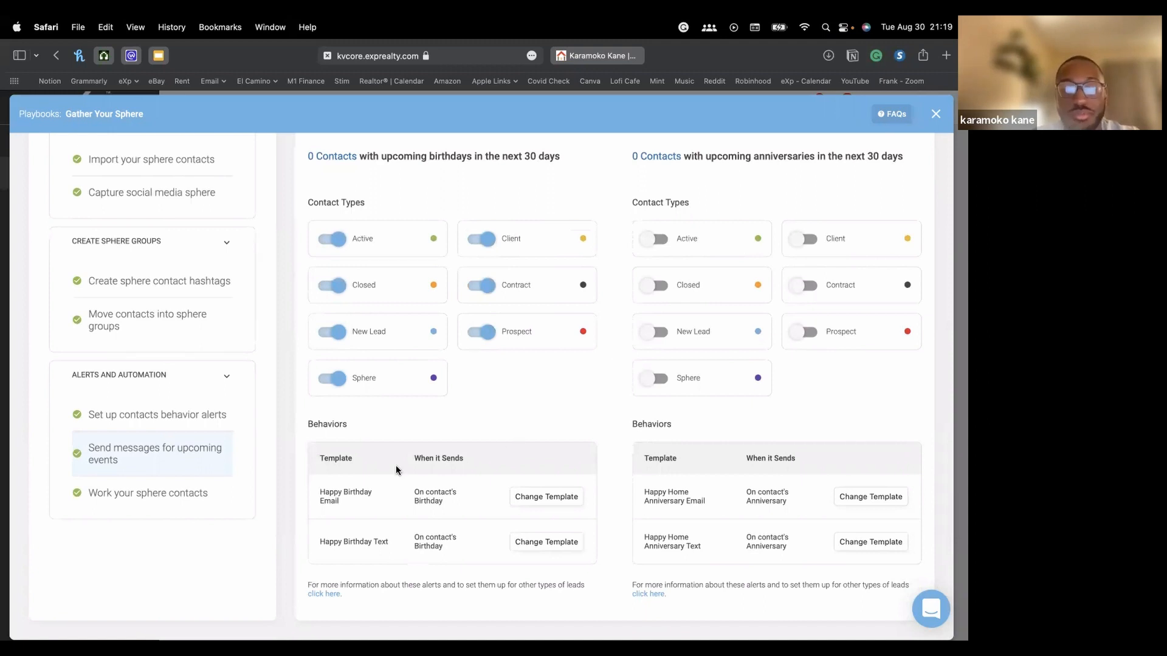
# Preview the Happy Birthday email template, then close it without adding it
pyautogui.click(528, 493)
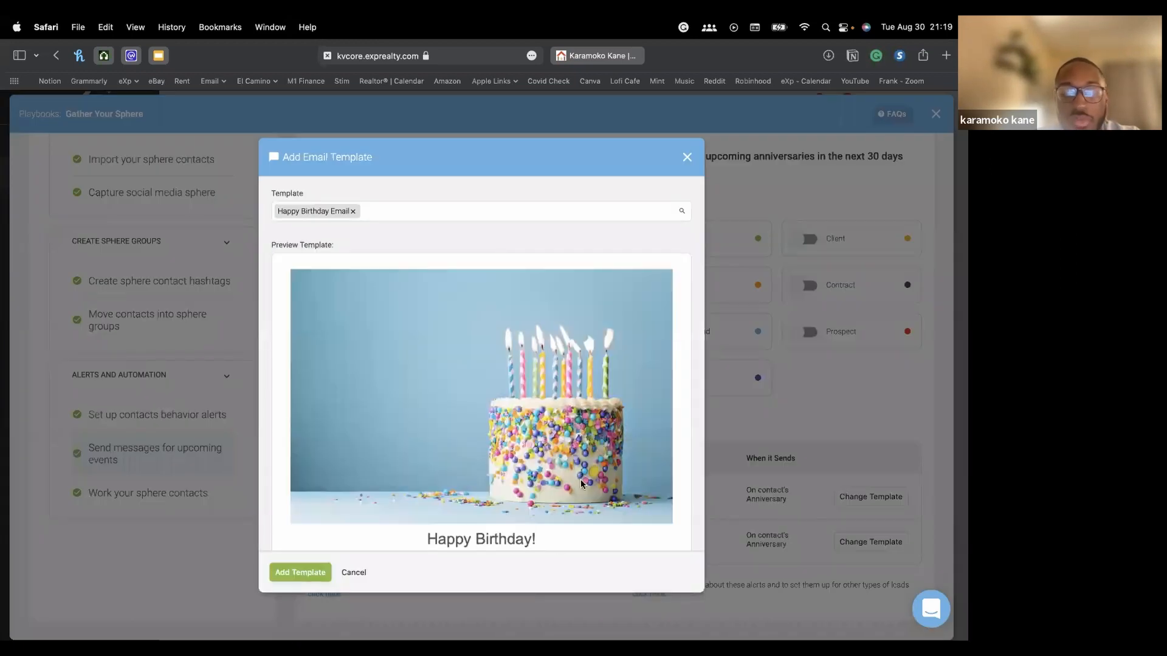
pyautogui.scroll(-3, 582, 478)
pyautogui.scroll(-2, 582, 478)
pyautogui.scroll(1, 583, 478)
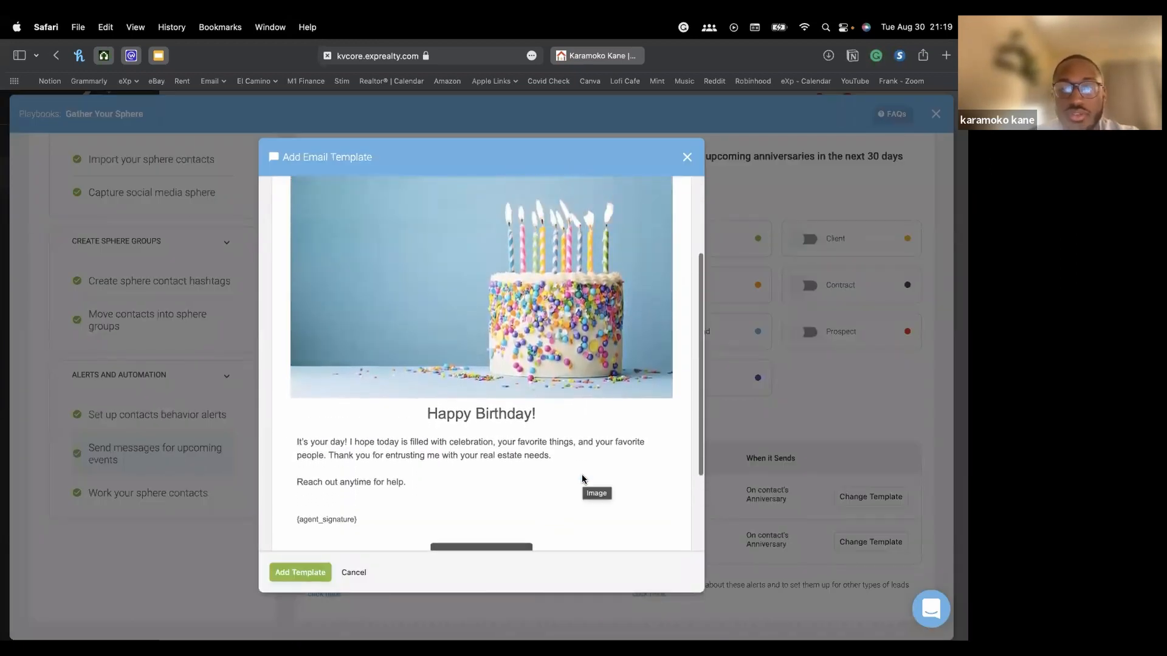
pyautogui.scroll(-2, 575, 303)
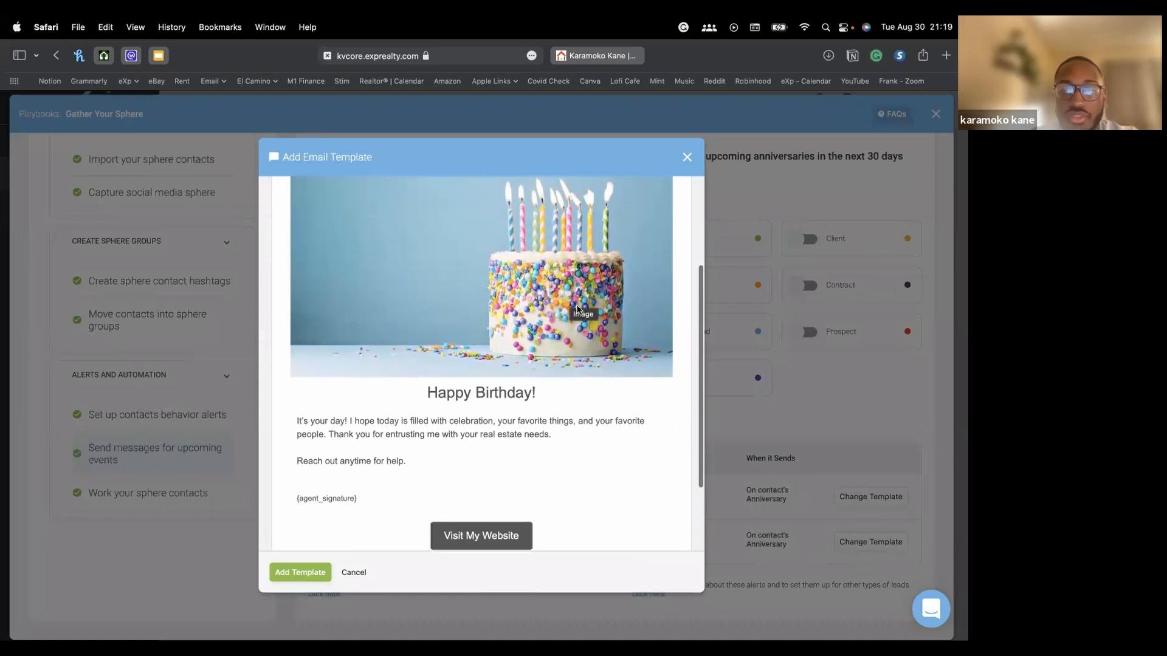
pyautogui.scroll(-2, 576, 309)
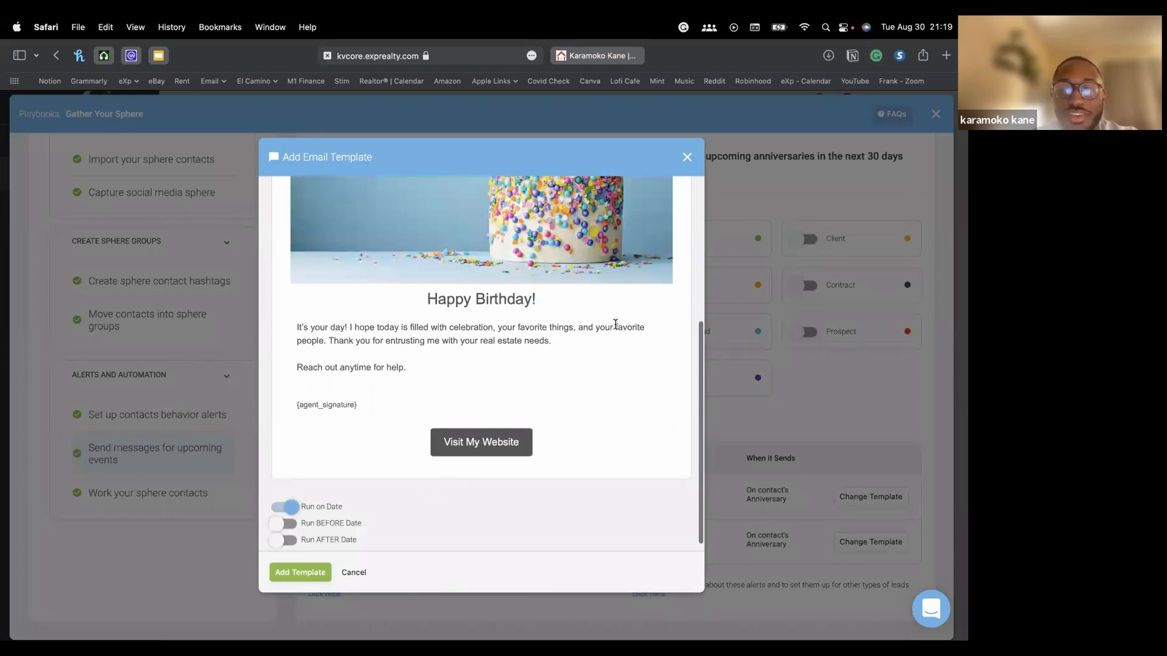
pyautogui.moveTo(333, 342); pyautogui.dragTo(495, 340)
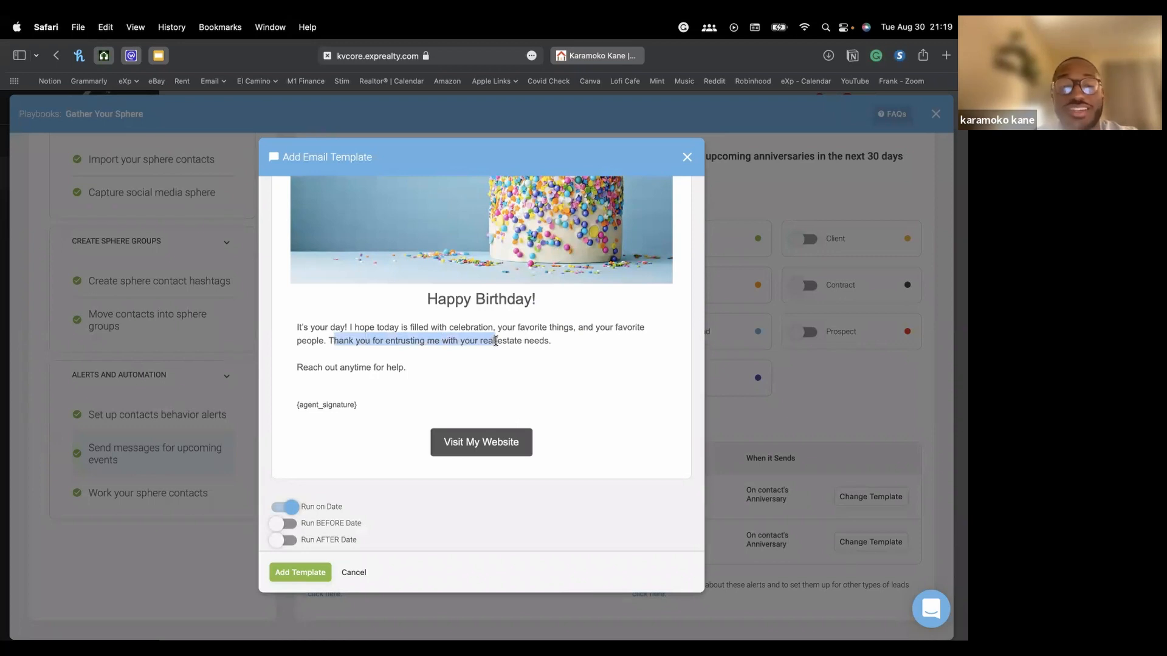
pyautogui.click(549, 355)
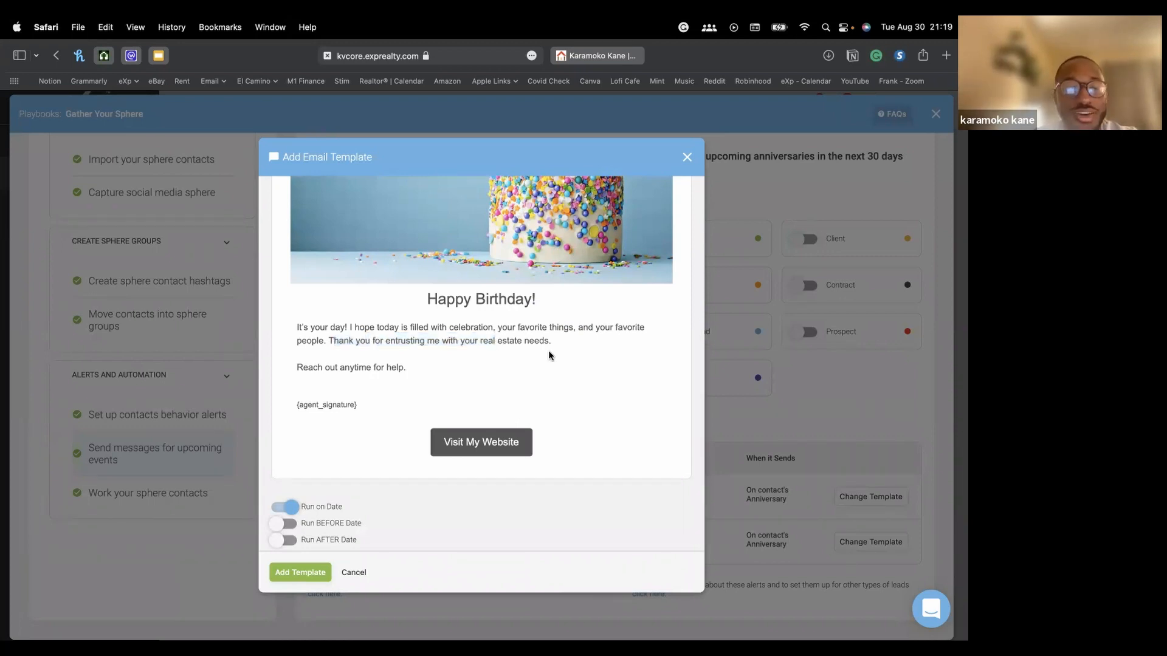
pyautogui.click(688, 158)
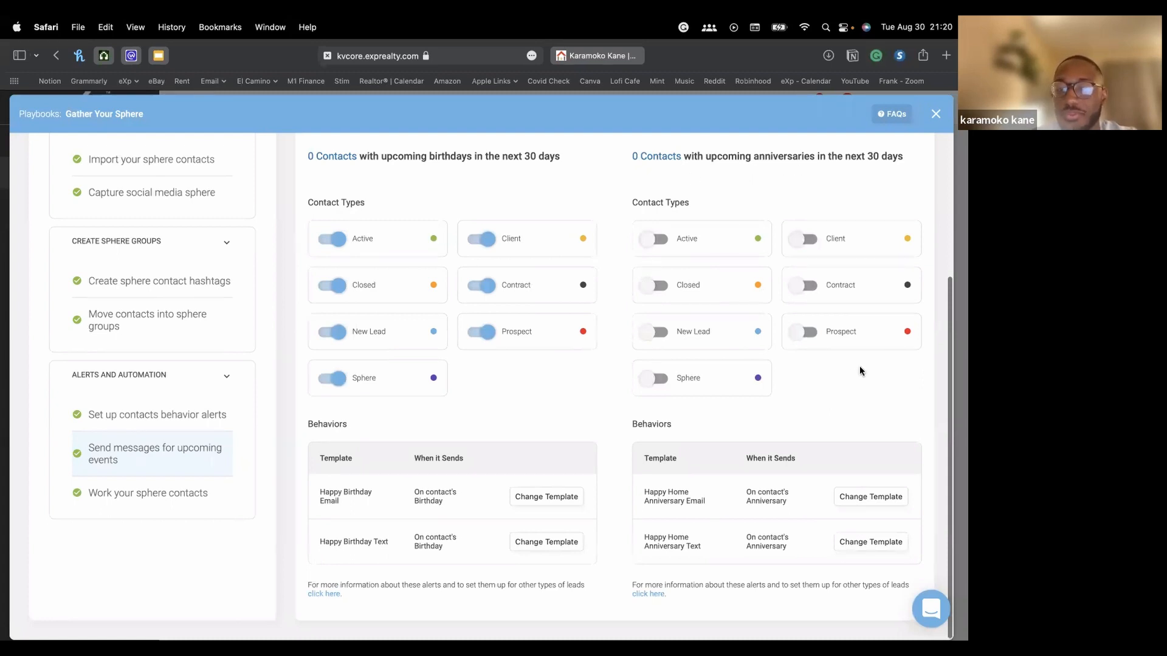
# Switch on anniversary messages for Active, Closed, New Lead, Sphere, Client, Contract and Prospect contacts
pyautogui.click(654, 238)
pyautogui.click(653, 284)
pyautogui.click(653, 331)
pyautogui.click(656, 379)
pyautogui.click(803, 239)
pyautogui.click(803, 285)
pyautogui.click(806, 333)
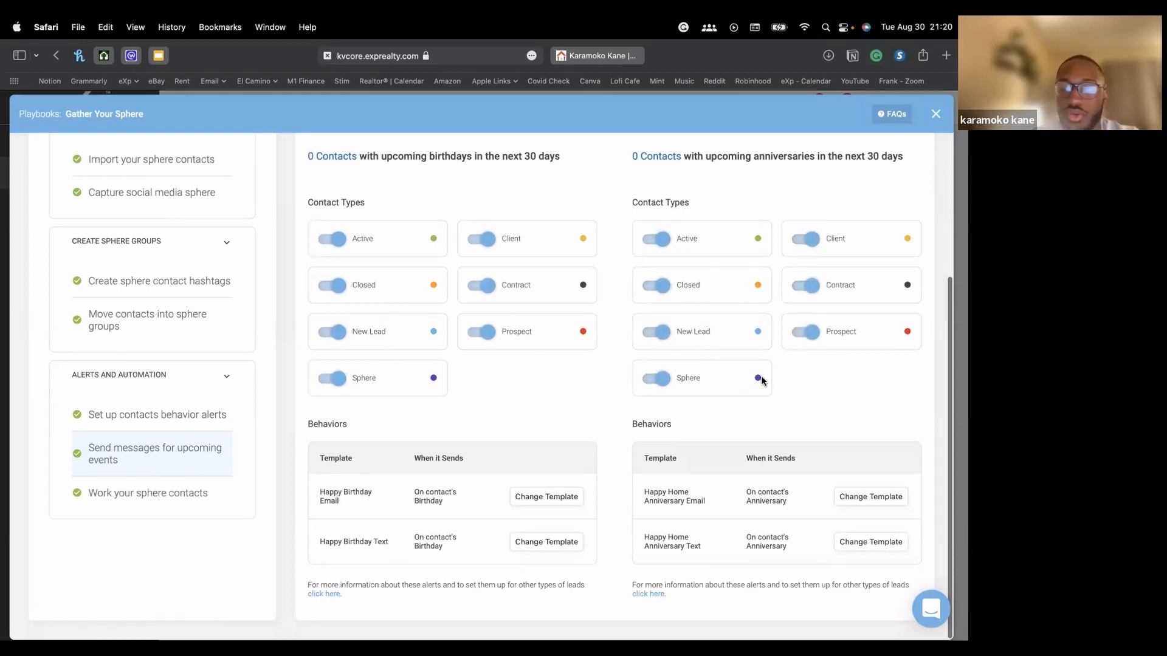
pyautogui.scroll(5, 748, 372)
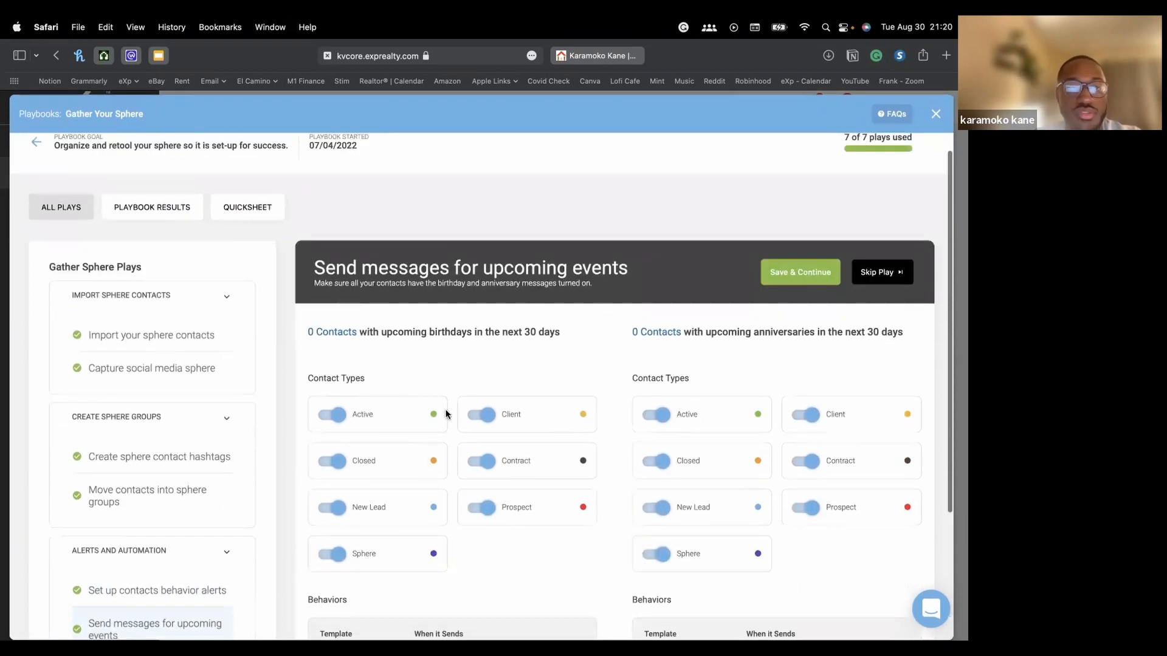
pyautogui.scroll(2, 582, 382)
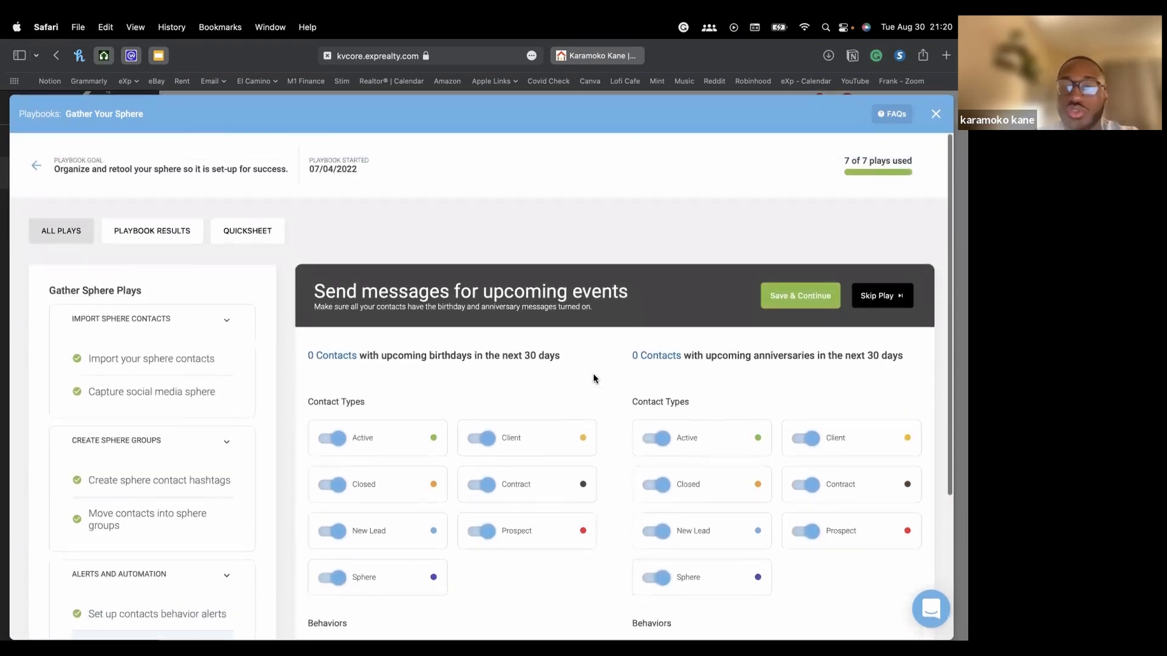
# Save the upcoming-event message settings and continue
pyautogui.click(794, 302)
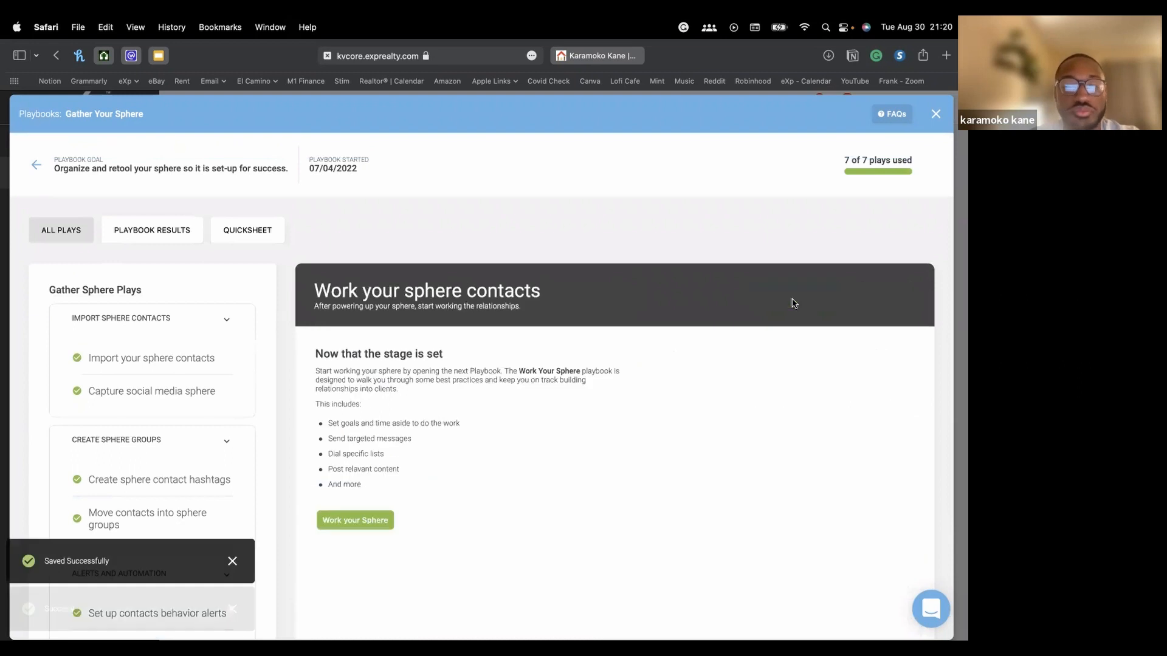
pyautogui.scroll(-1, 792, 303)
pyautogui.scroll(-3, 793, 302)
pyautogui.scroll(2, 792, 302)
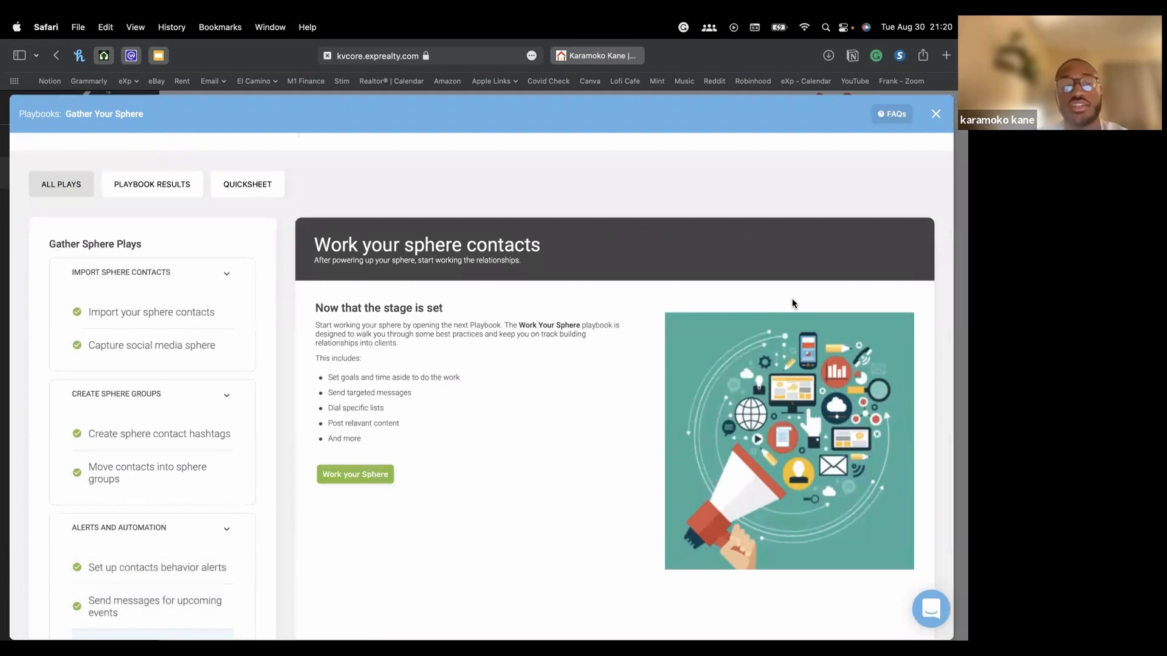
# Revisit the earlier sphere plays, delete the empty second hashtag row, and return to Move contacts into sphere groups
pyautogui.click(182, 313)
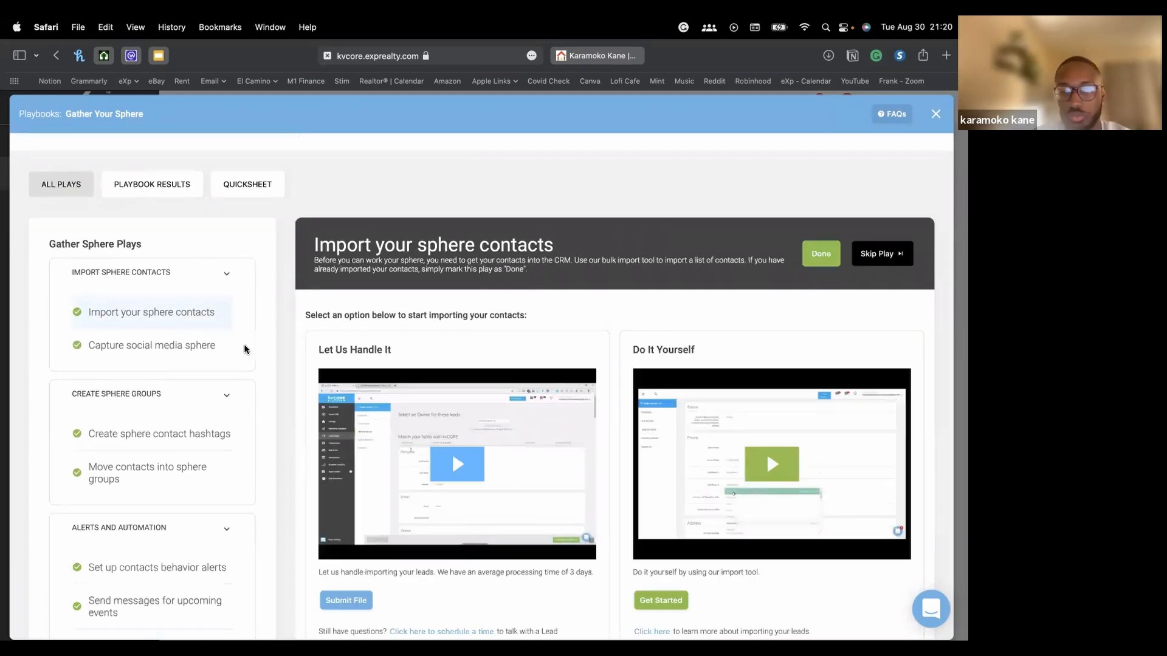
pyautogui.click(182, 345)
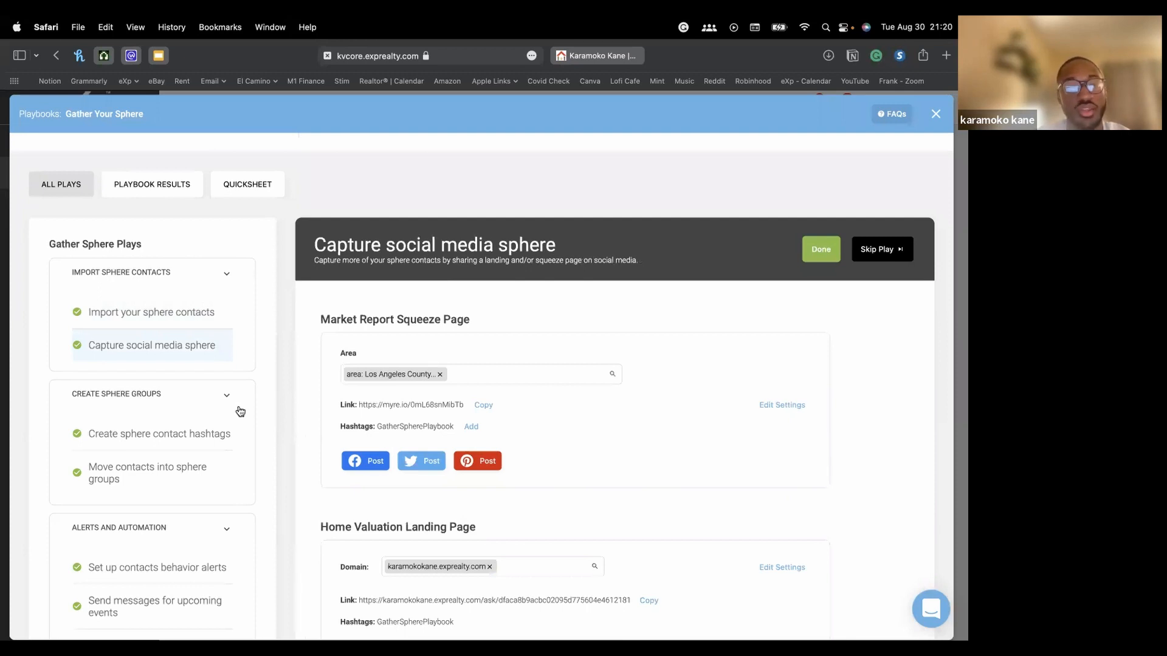
pyautogui.click(139, 434)
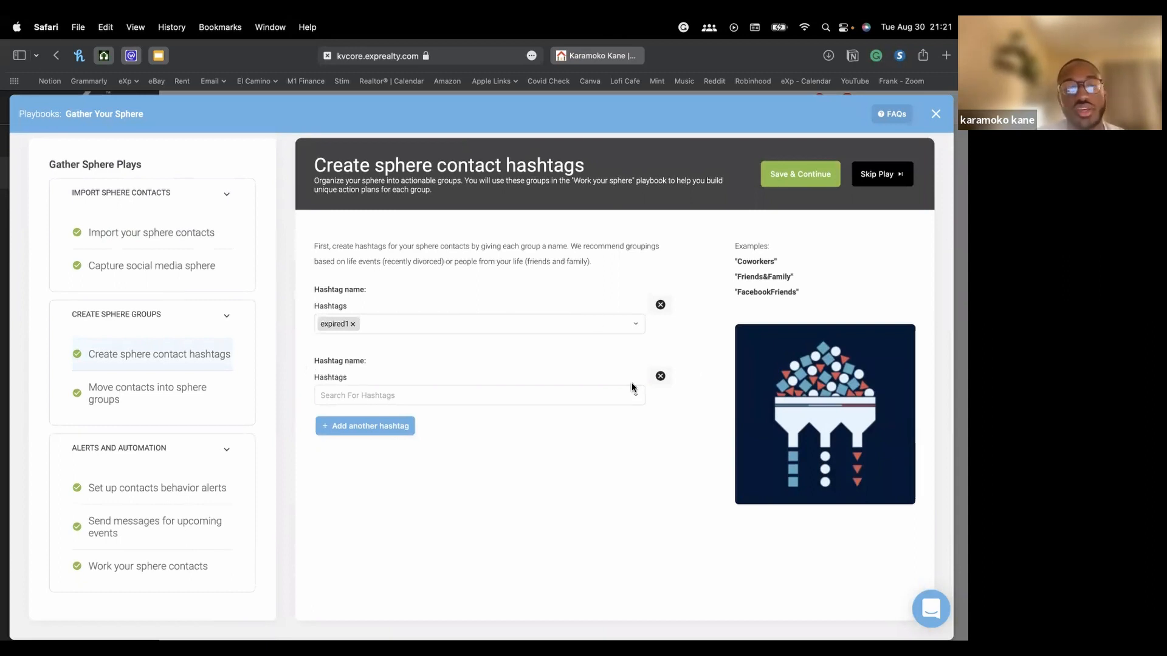
pyautogui.click(660, 376)
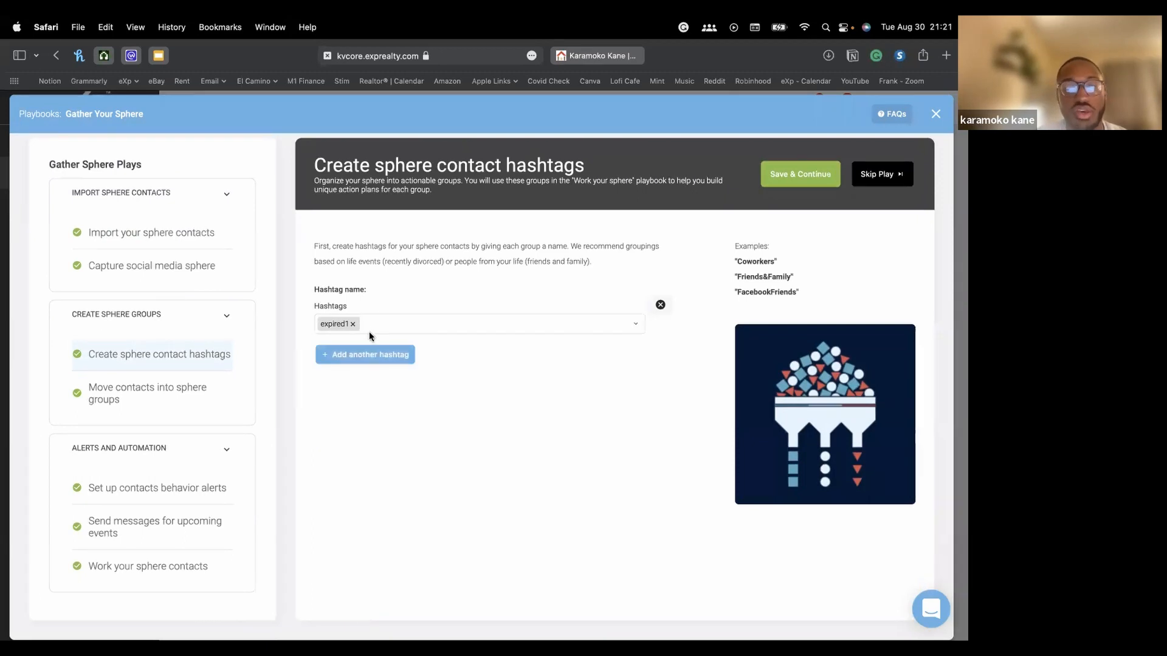
pyautogui.click(157, 394)
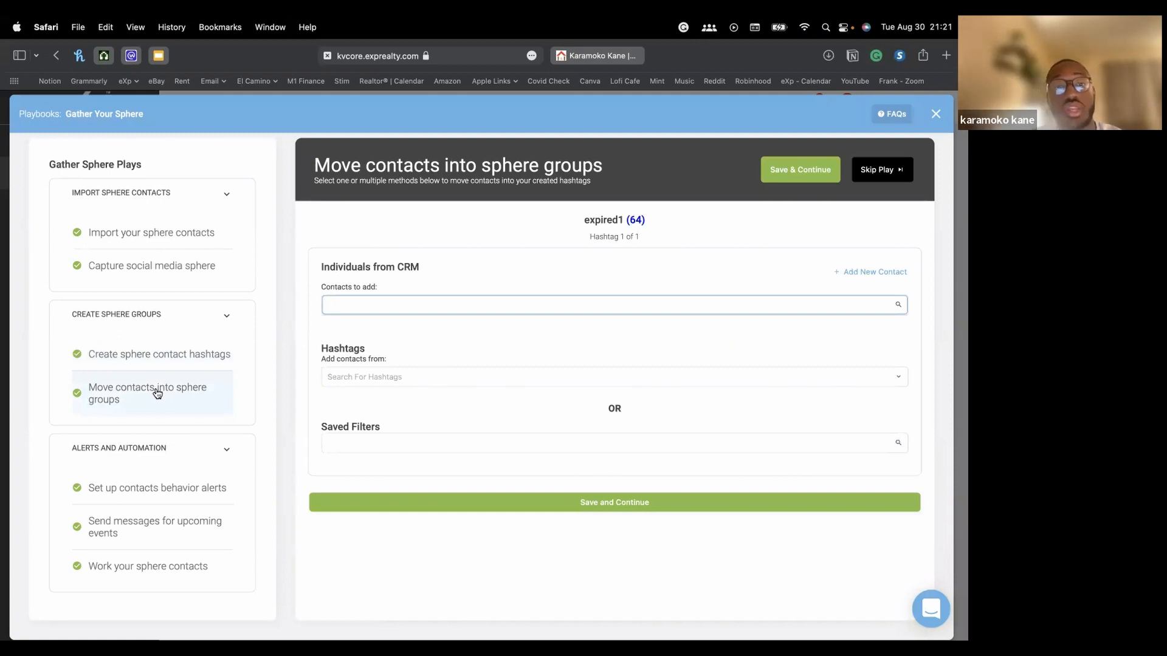
# Review the 64 contacts in the expired1 group, then close the list
pyautogui.click(373, 377)
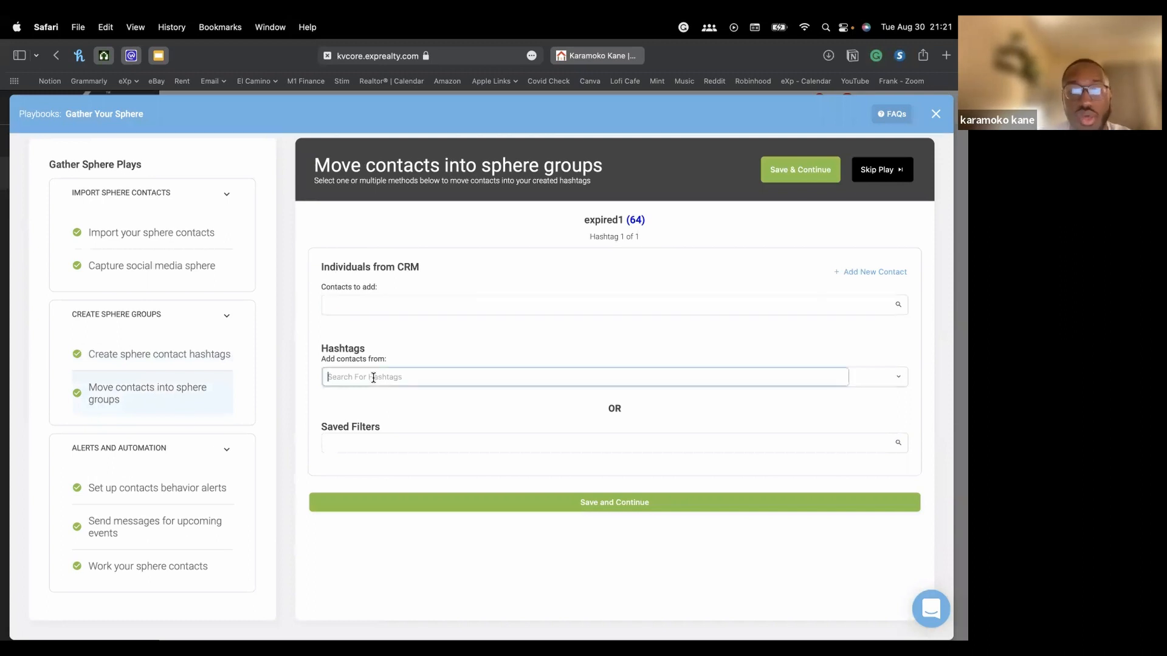
pyautogui.click(423, 446)
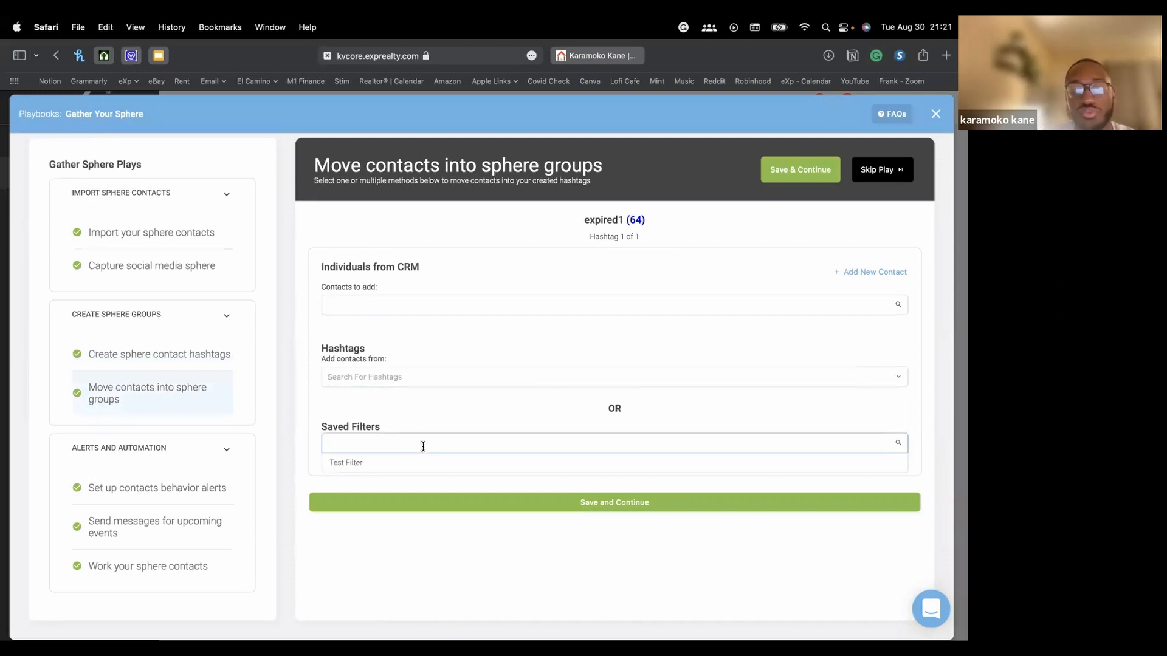
pyautogui.click(636, 221)
pyautogui.scroll(-20, 436, 268)
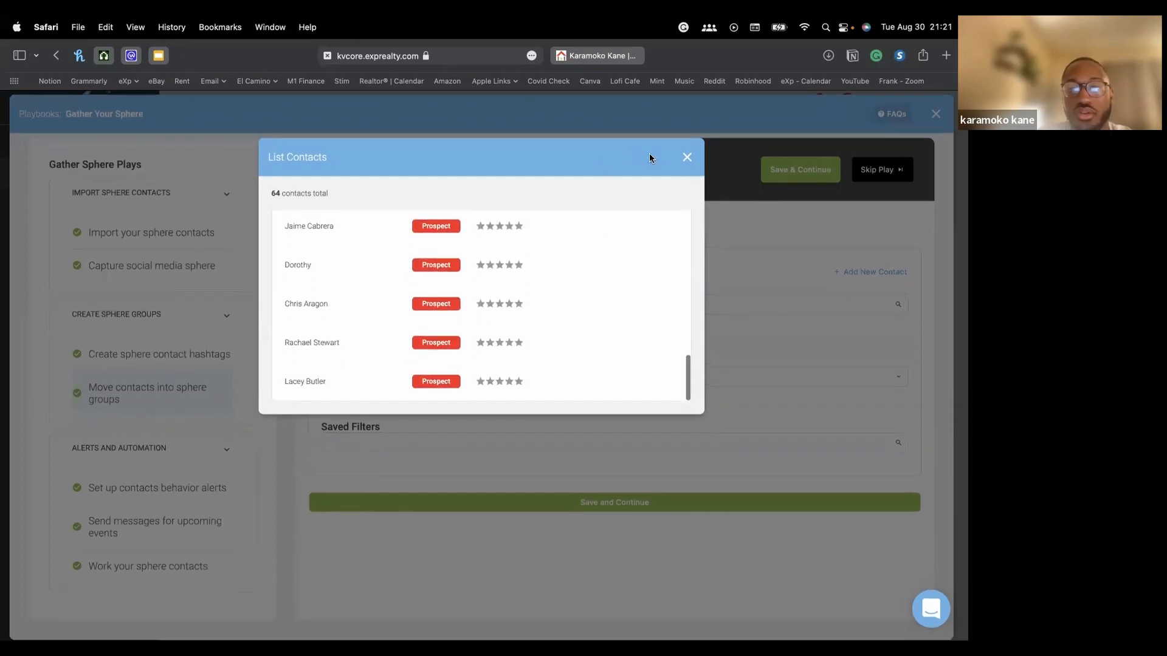
pyautogui.click(687, 159)
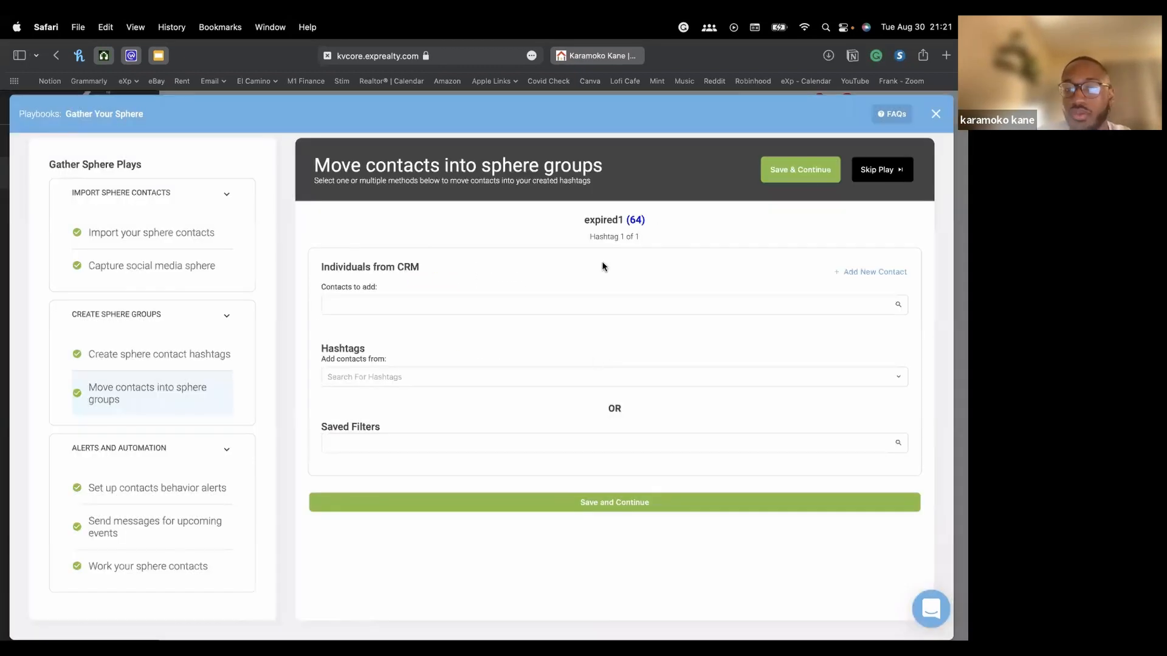
# Review the behavior alerts and upcoming events plays, finishing on Work your sphere contacts
pyautogui.click(110, 489)
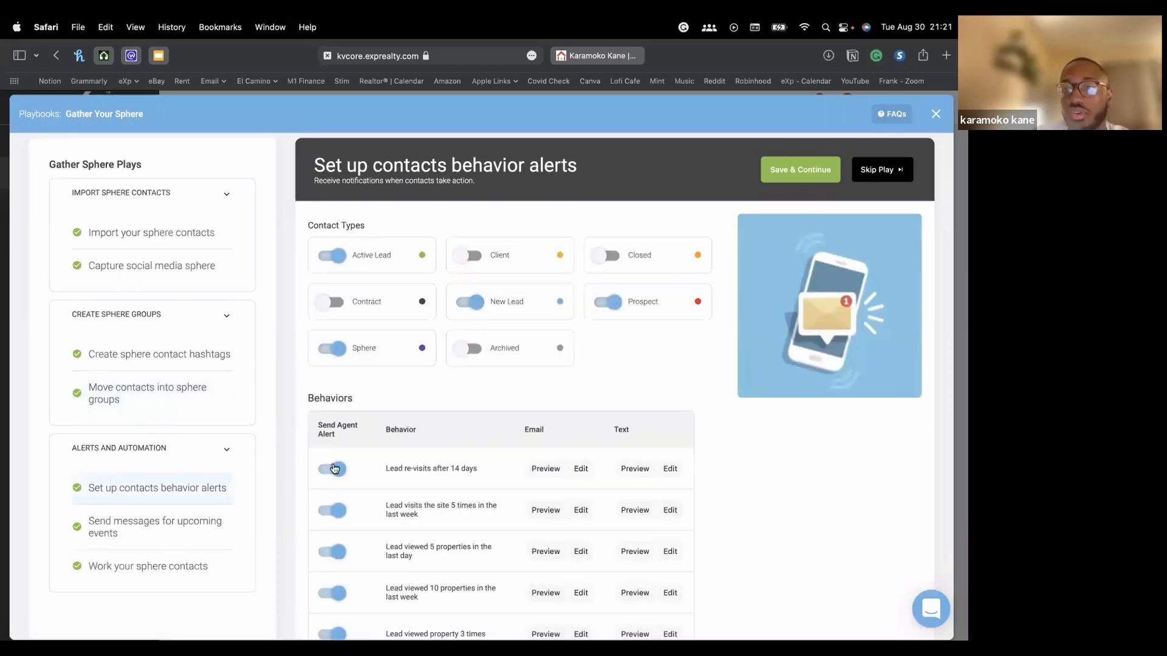
pyautogui.scroll(-5, 334, 468)
pyautogui.click(130, 426)
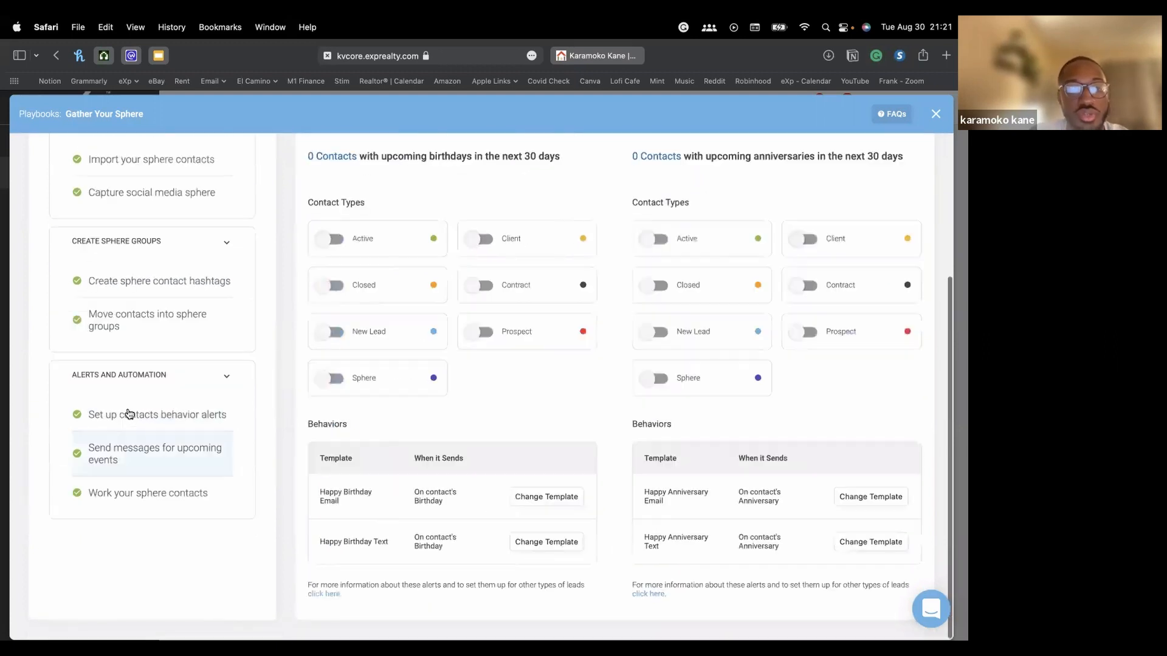
pyautogui.click(172, 493)
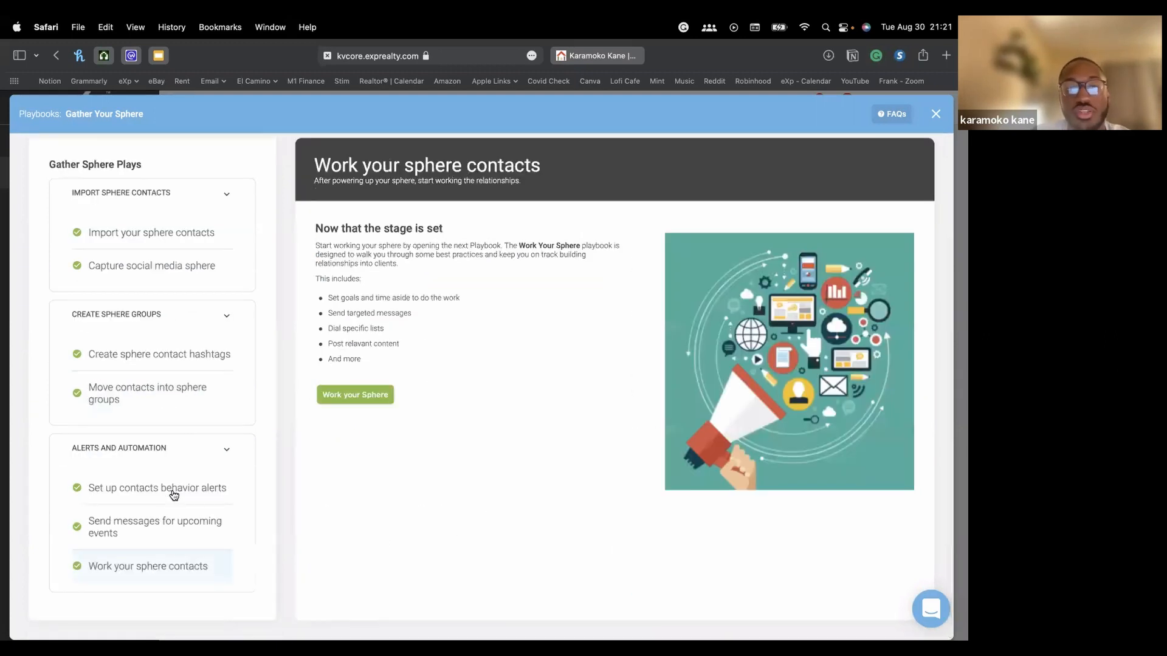
pyautogui.scroll(2, 174, 495)
pyautogui.scroll(-2, 337, 460)
pyautogui.scroll(1, 337, 461)
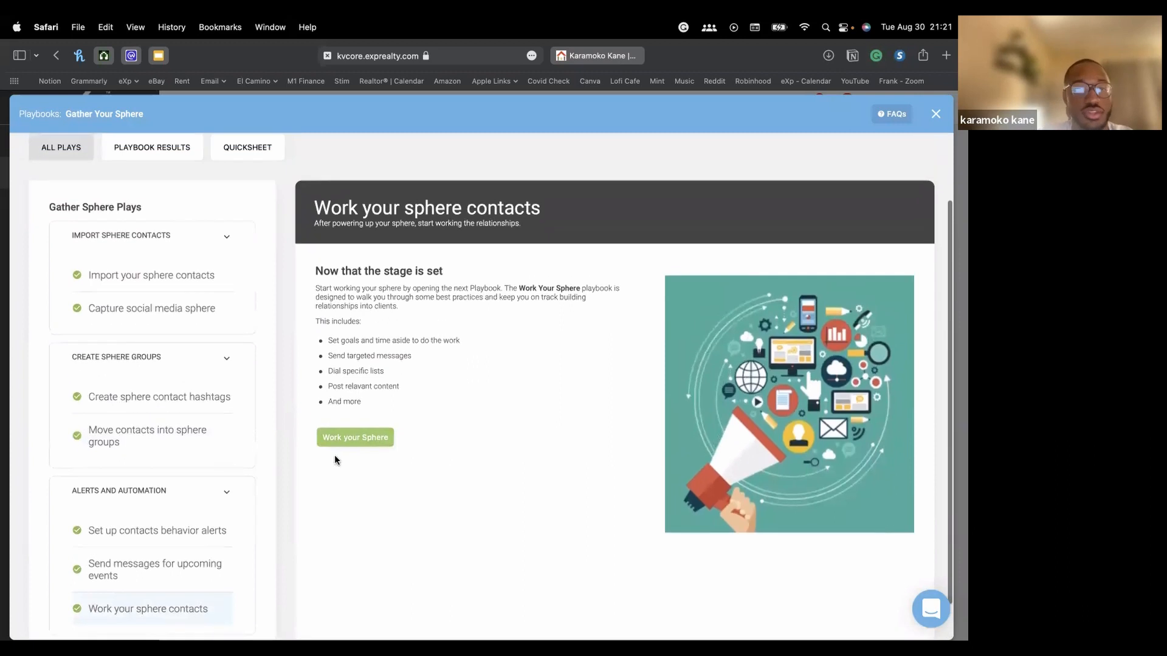